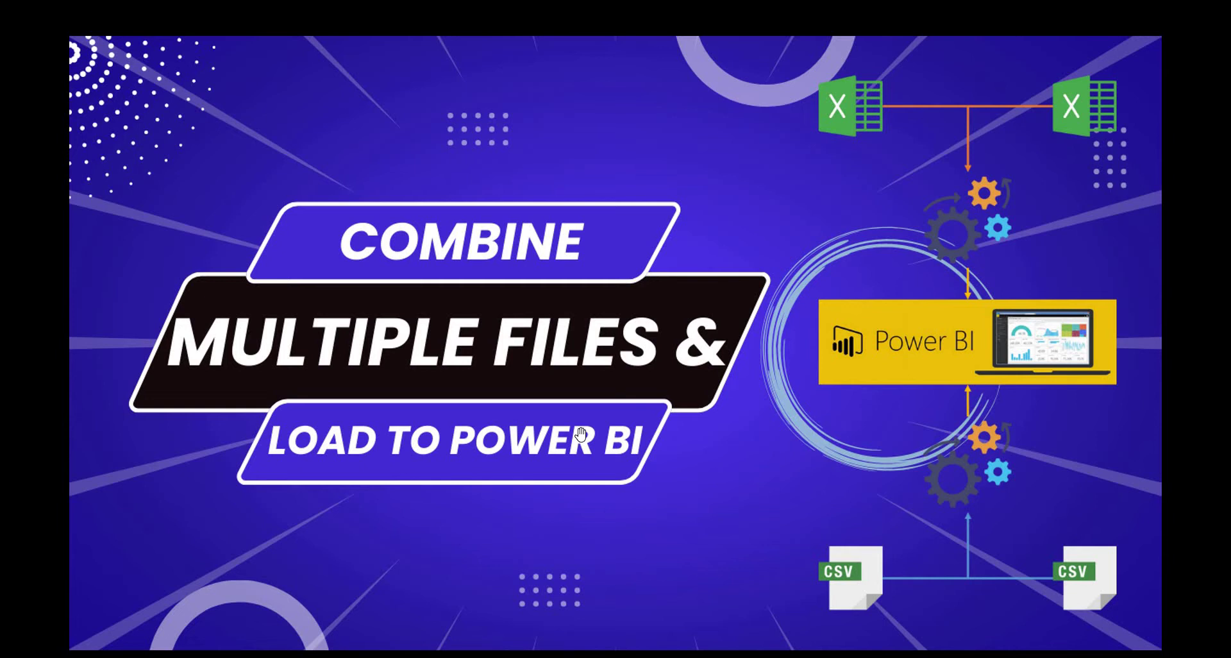
# Step: Switch to File Explorer and open the folder "01 - Products with same number of Columns"
pyautogui.hotkey('alt', 'Tab')
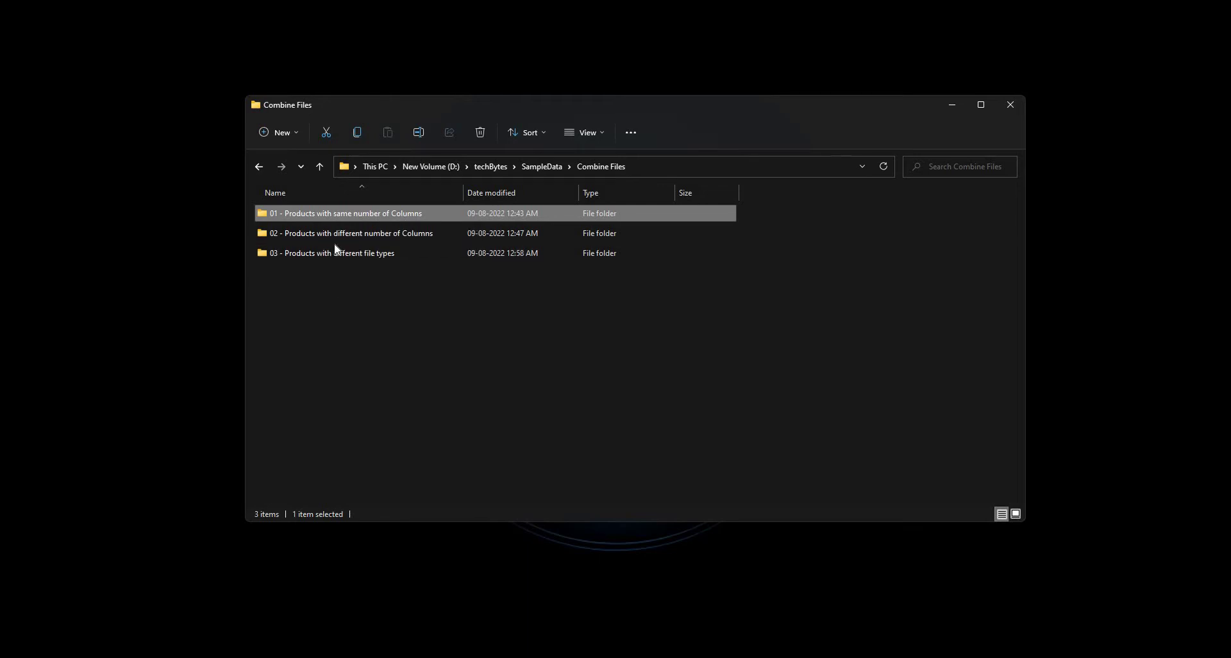
pyautogui.click(324, 233)
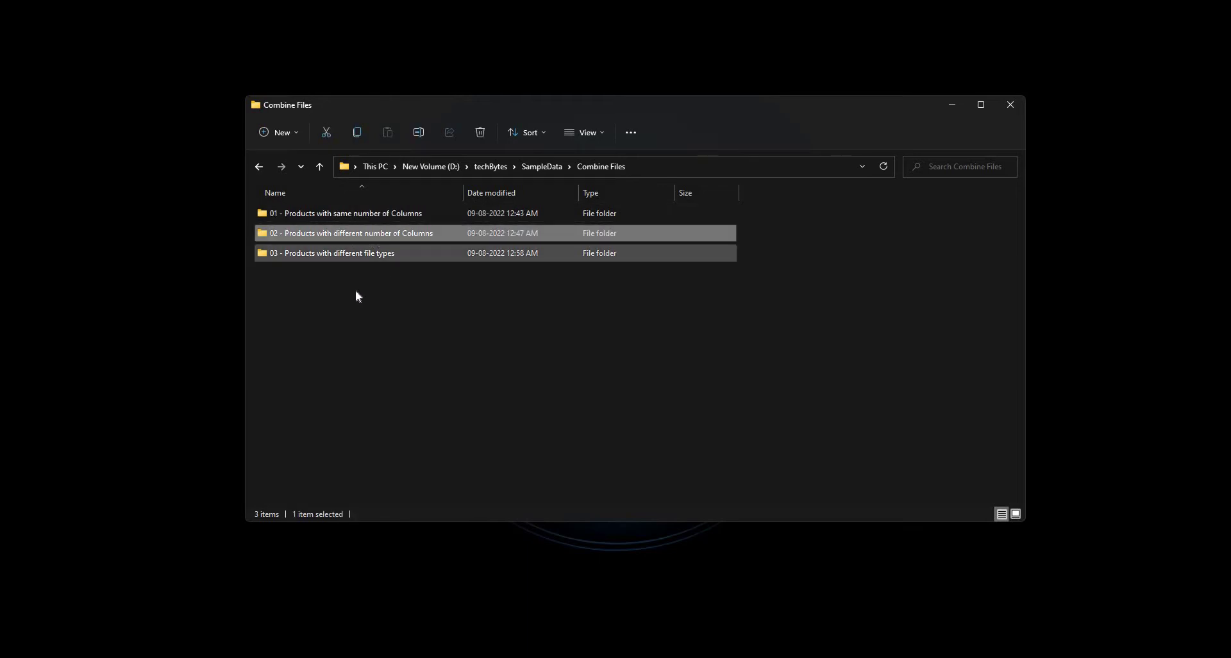
pyautogui.click(321, 255)
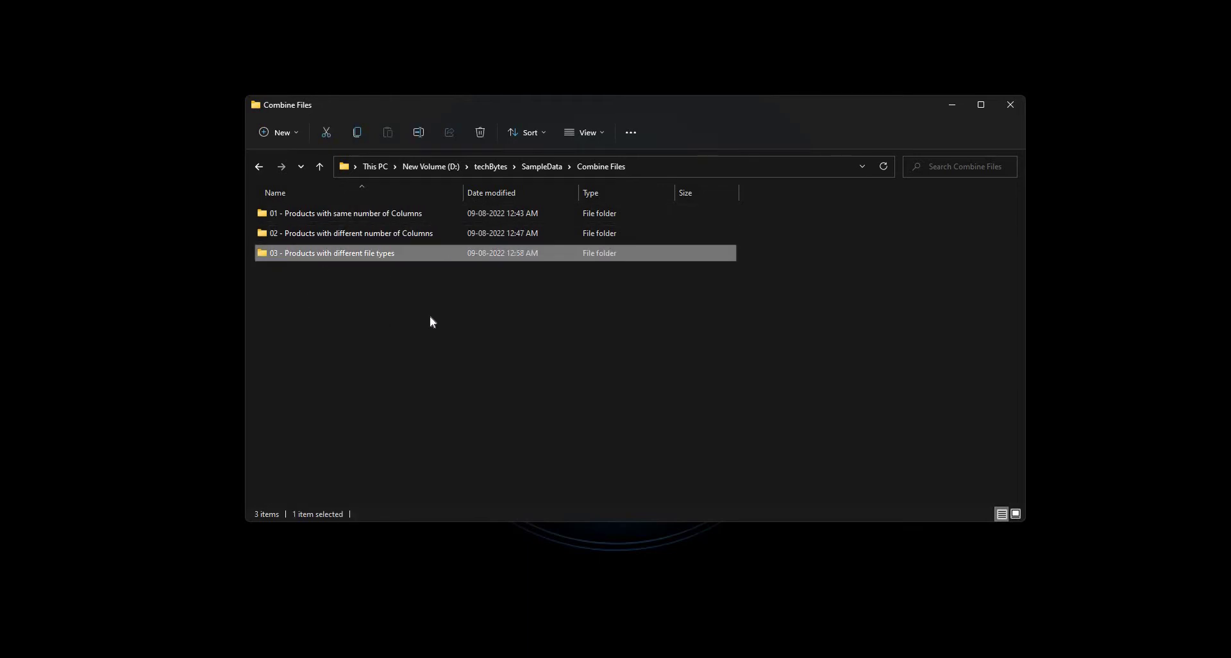
pyautogui.click(335, 307)
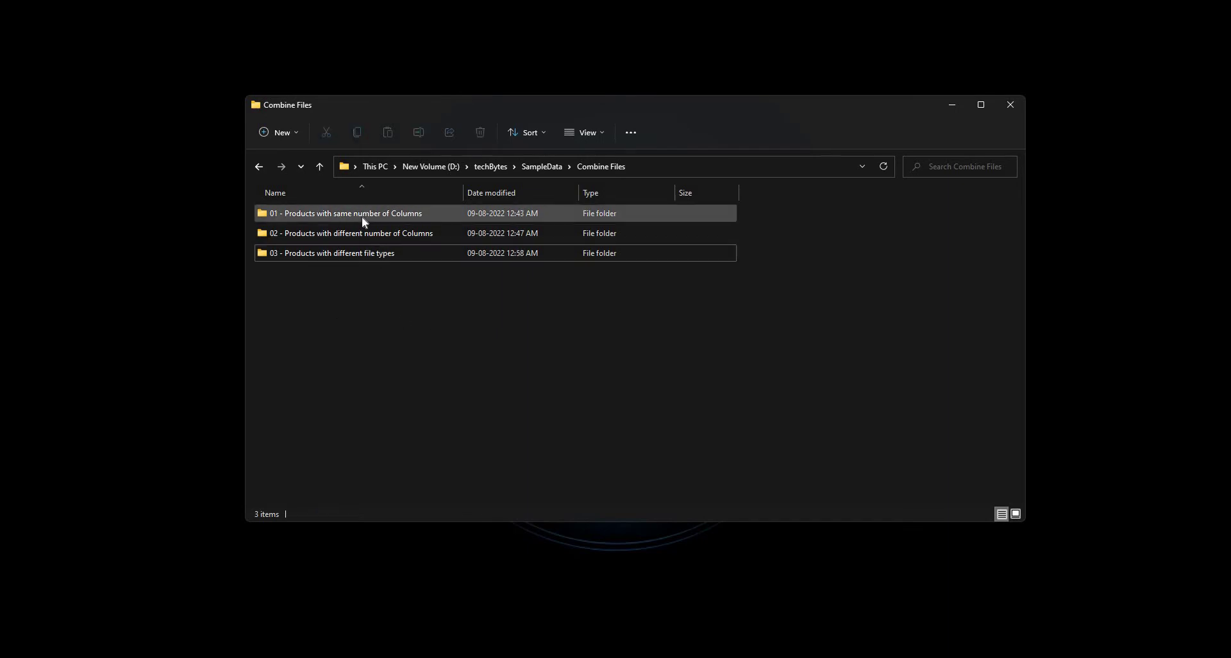
pyautogui.click(364, 220)
pyautogui.press('Return')
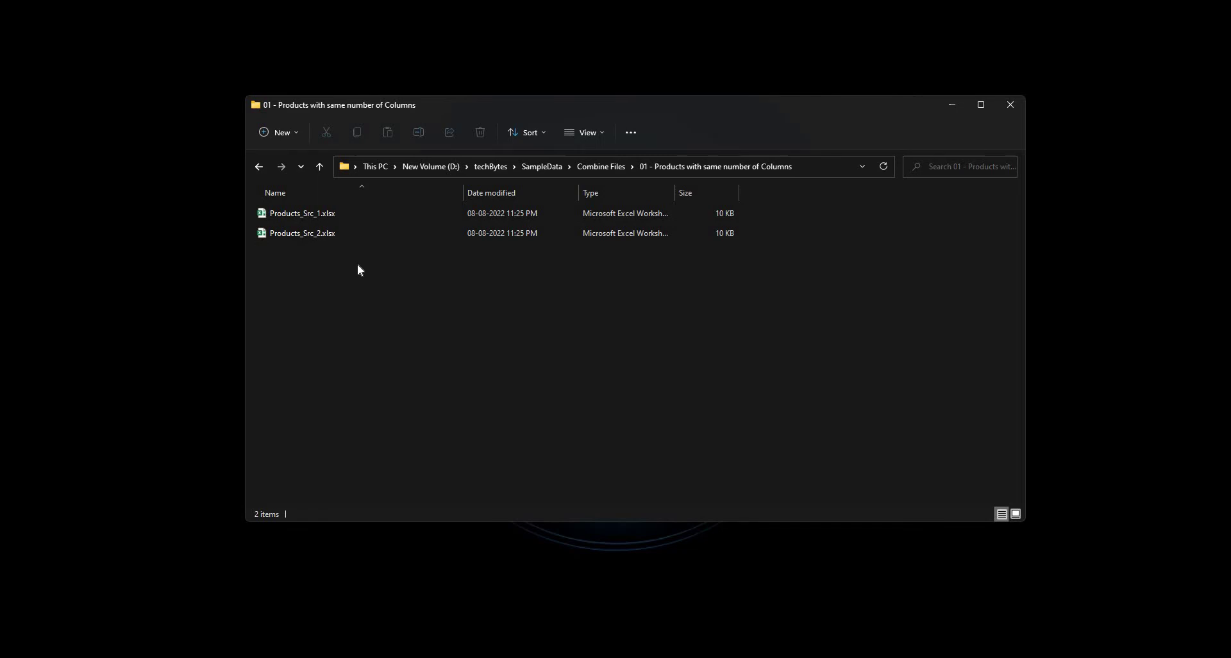
# Step: Open Products_Src_1.xlsx from the folder and examine its column headers and product IDs
pyautogui.click(321, 215)
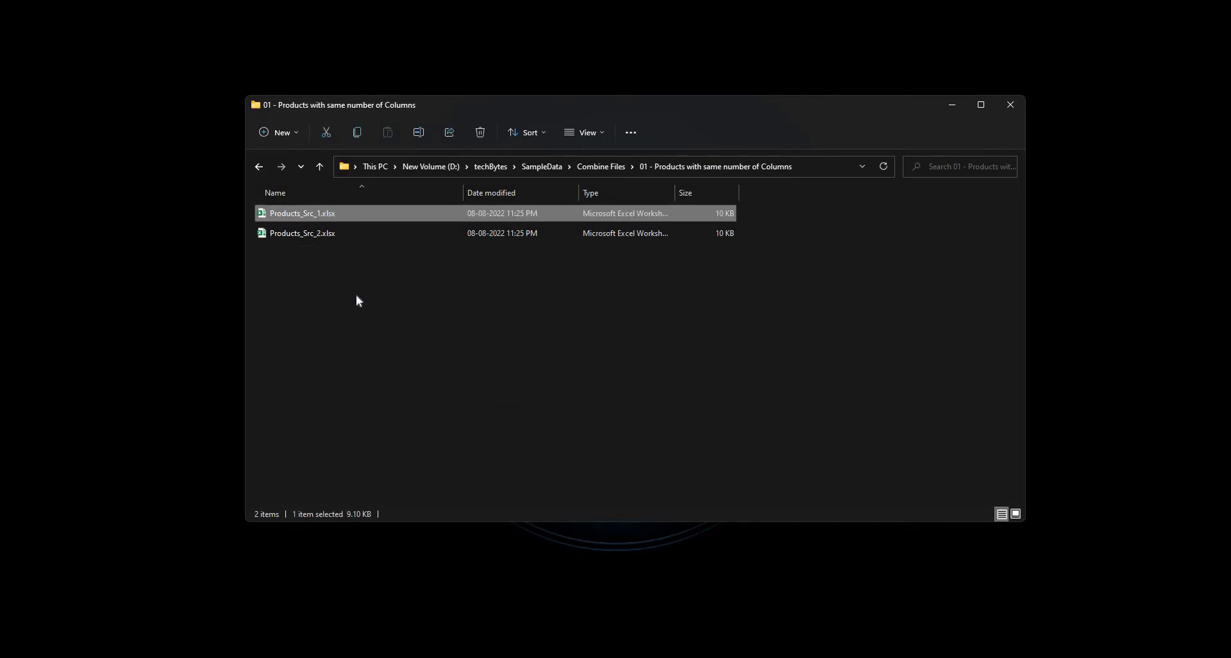
pyautogui.press('Return')
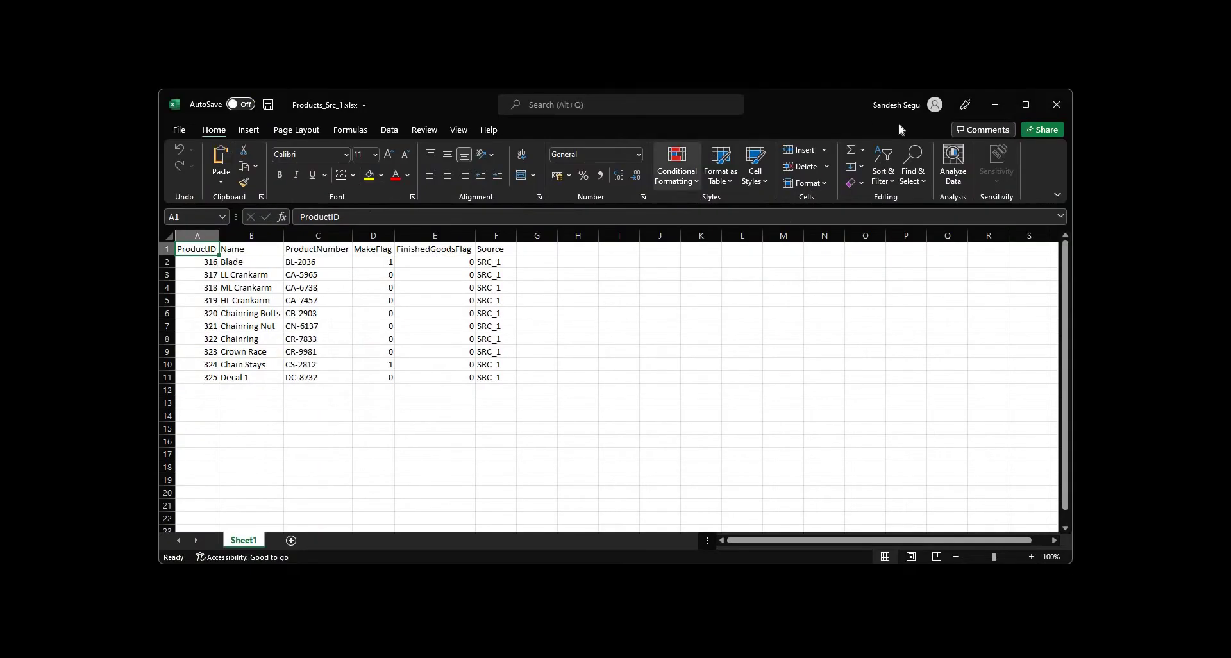
pyautogui.click(1025, 105)
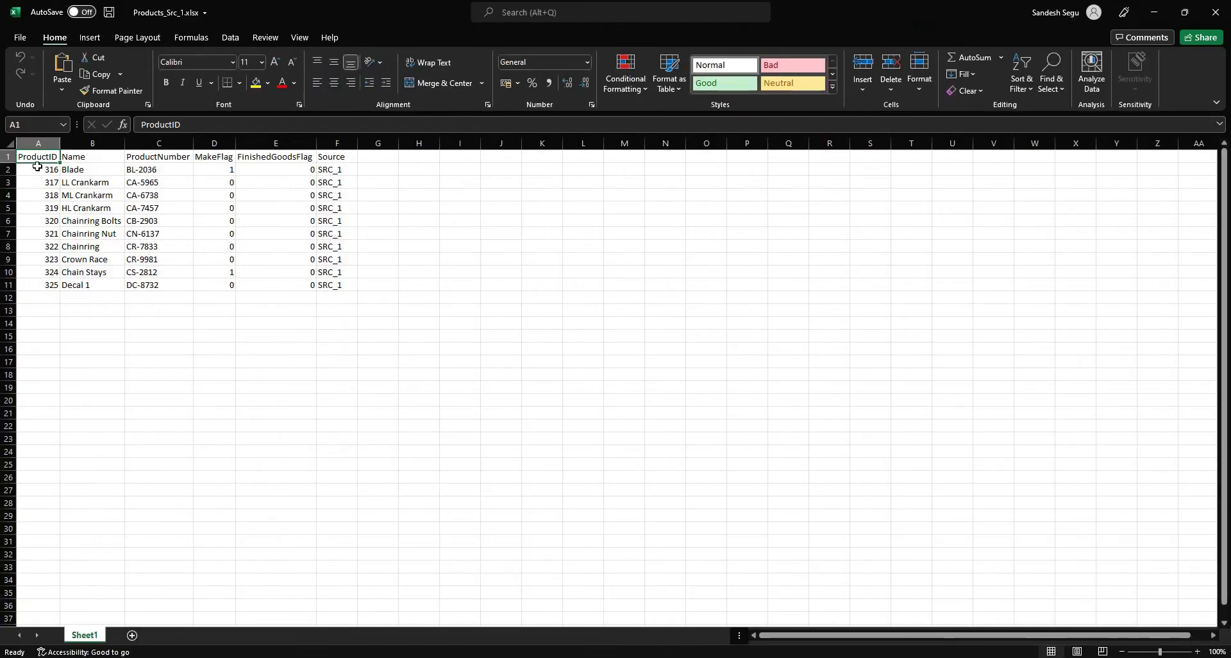
pyautogui.moveTo(46, 157); pyautogui.dragTo(328, 156)
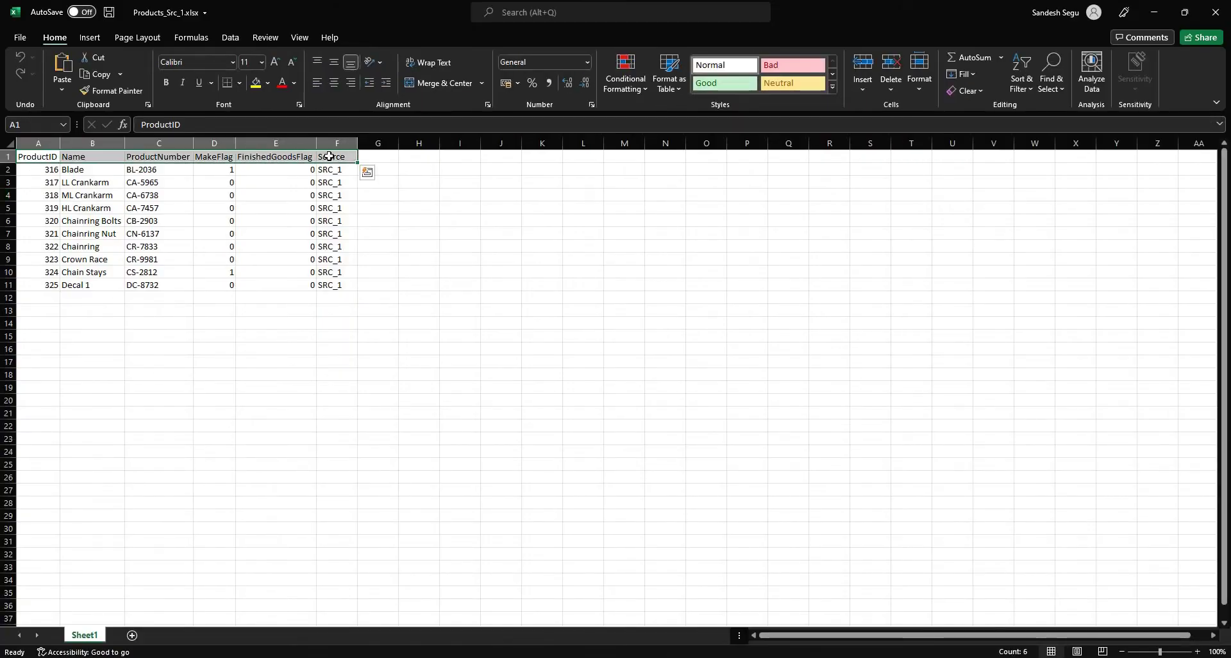
pyautogui.keyDown('shift'); pyautogui.click(51, 285); pyautogui.keyUp('shift')
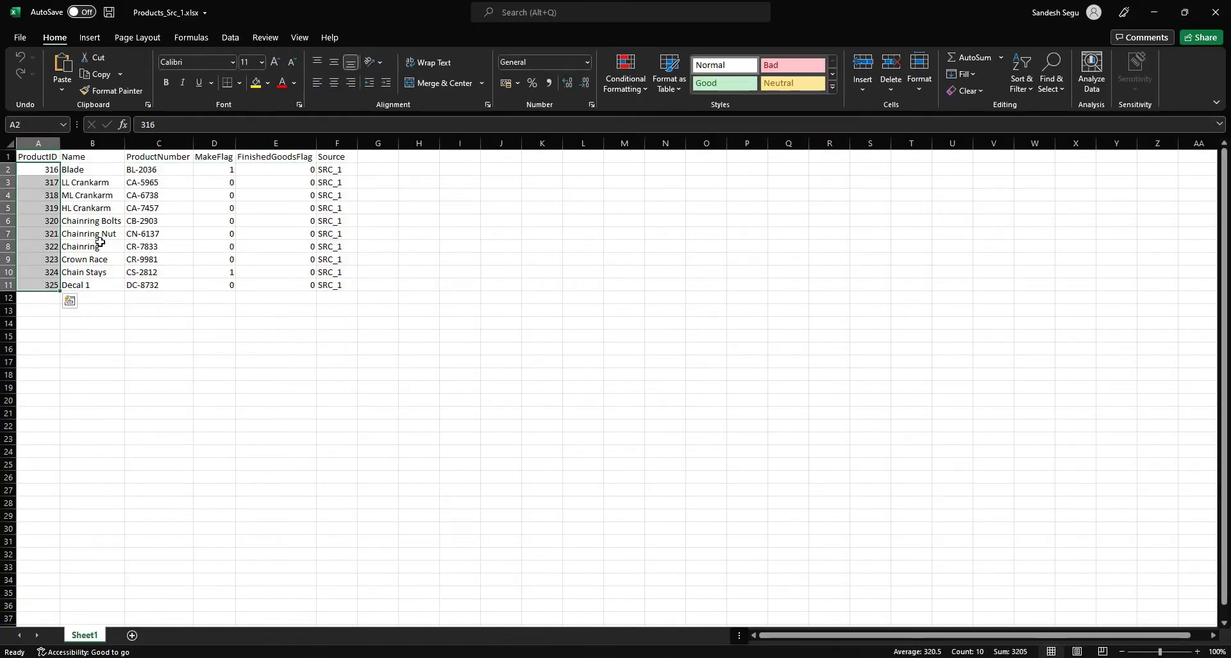
pyautogui.click(98, 212)
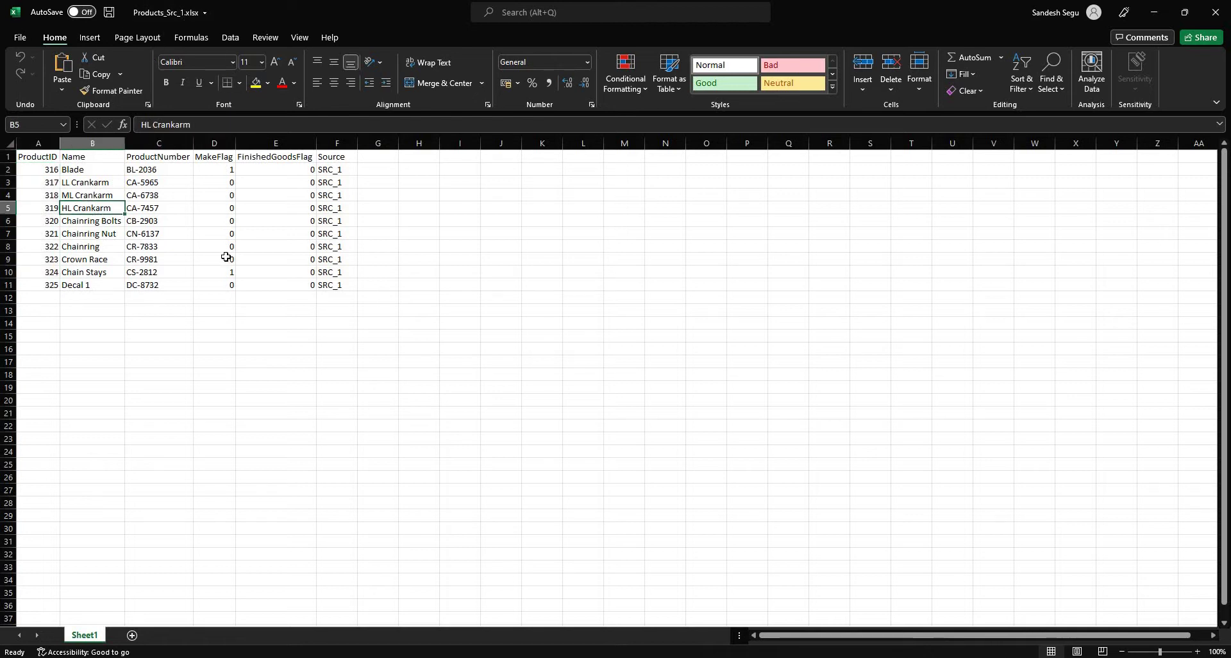
# Step: Open Products_Src_2.xlsx from the same folder and examine its column headers, product IDs and remaining columns
pyautogui.hotkey('alt', 'Tab')
pyautogui.doubleClick(335, 241)
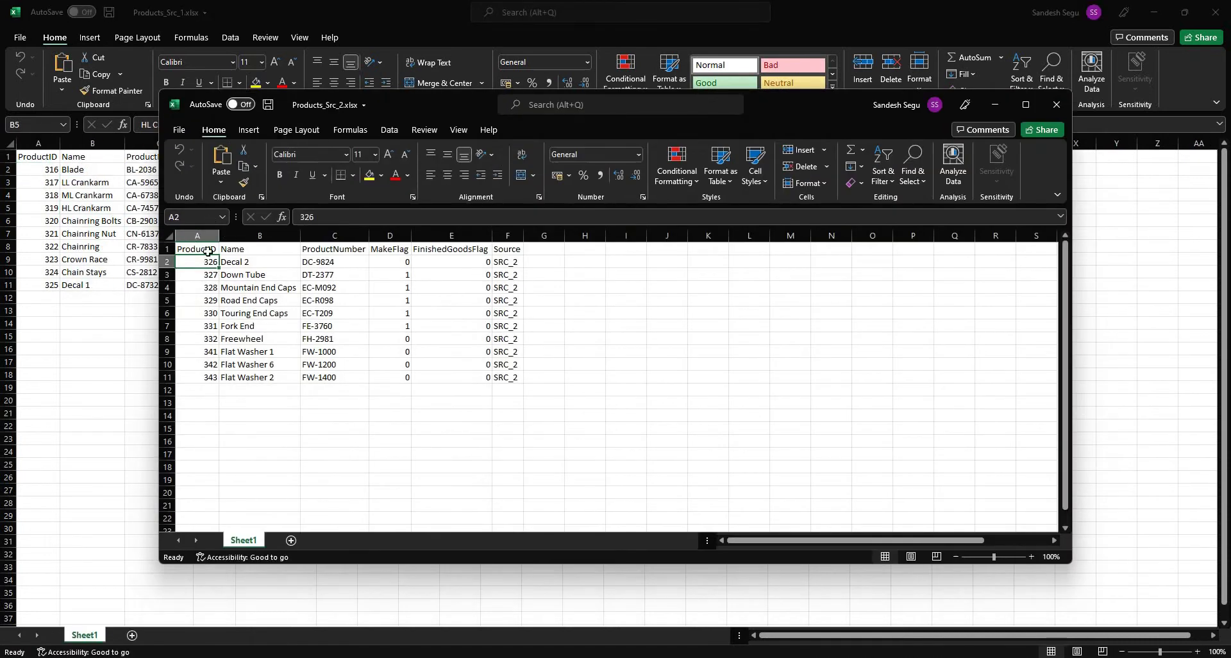
pyautogui.moveTo(207, 250); pyautogui.dragTo(507, 249)
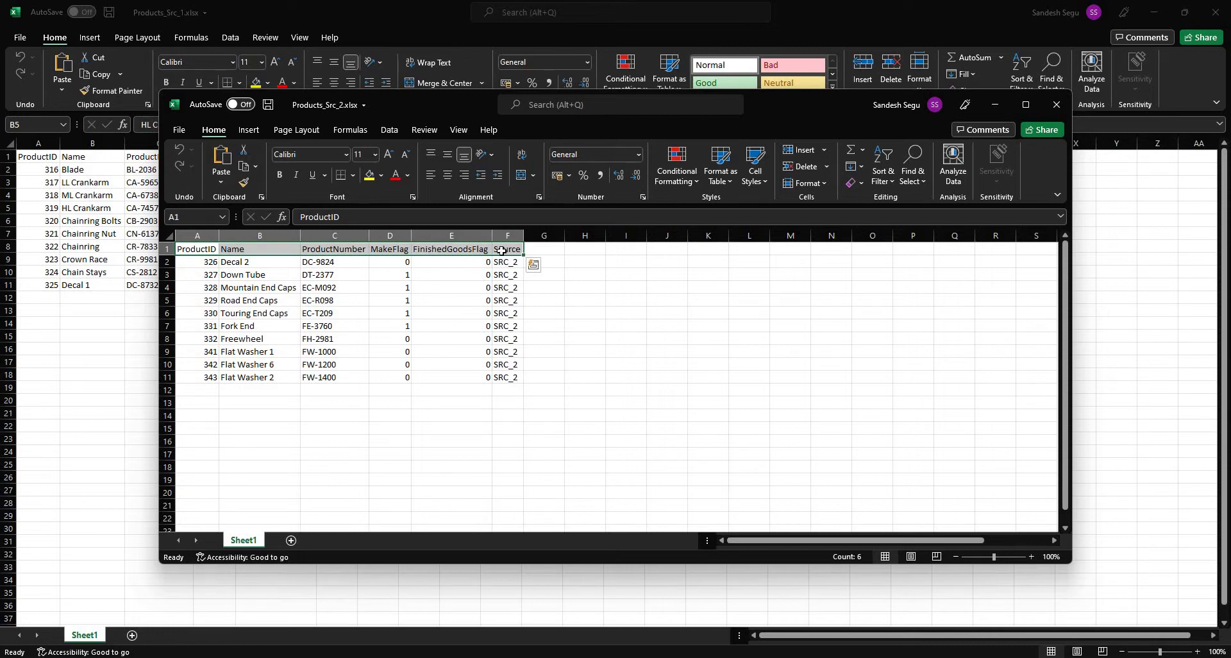
pyautogui.moveTo(208, 261); pyautogui.dragTo(212, 377)
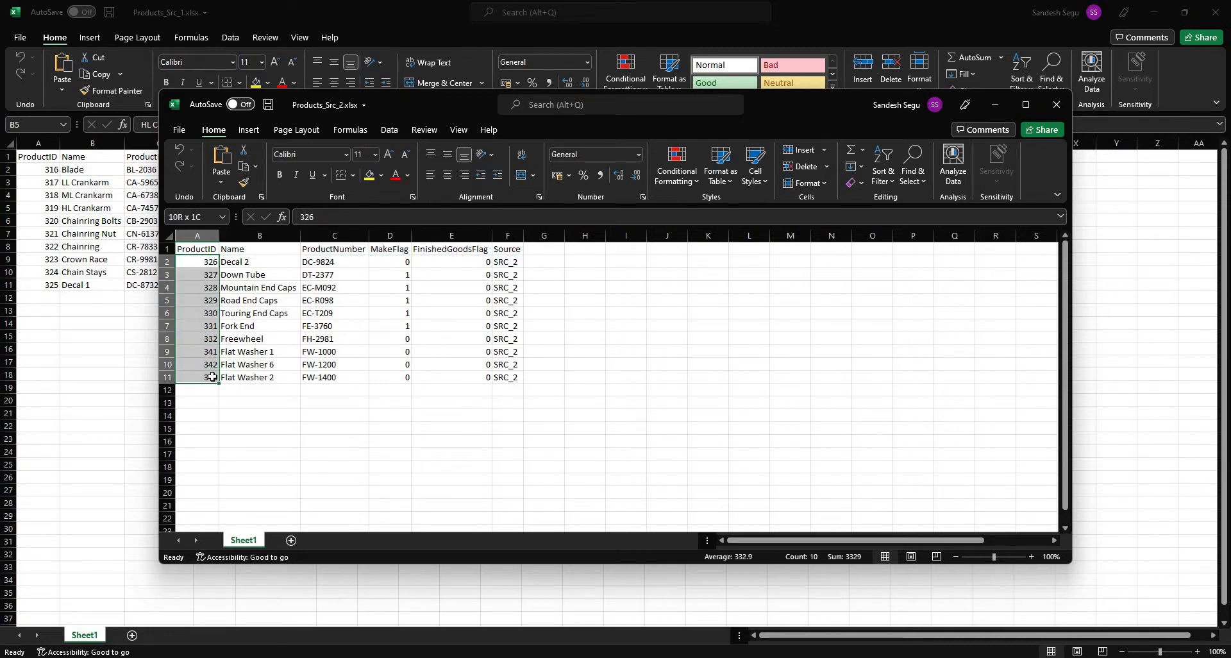
pyautogui.hscroll(3, 318, 349)
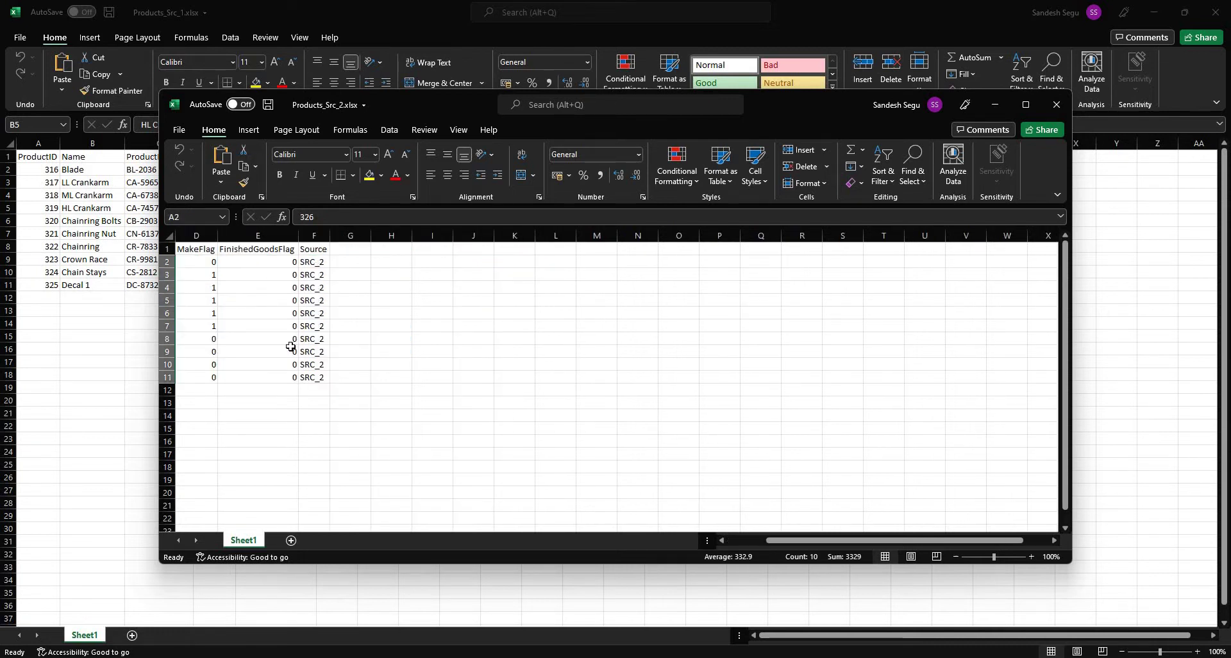
pyautogui.hscroll(9, 291, 345)
pyautogui.hscroll(-10, 291, 346)
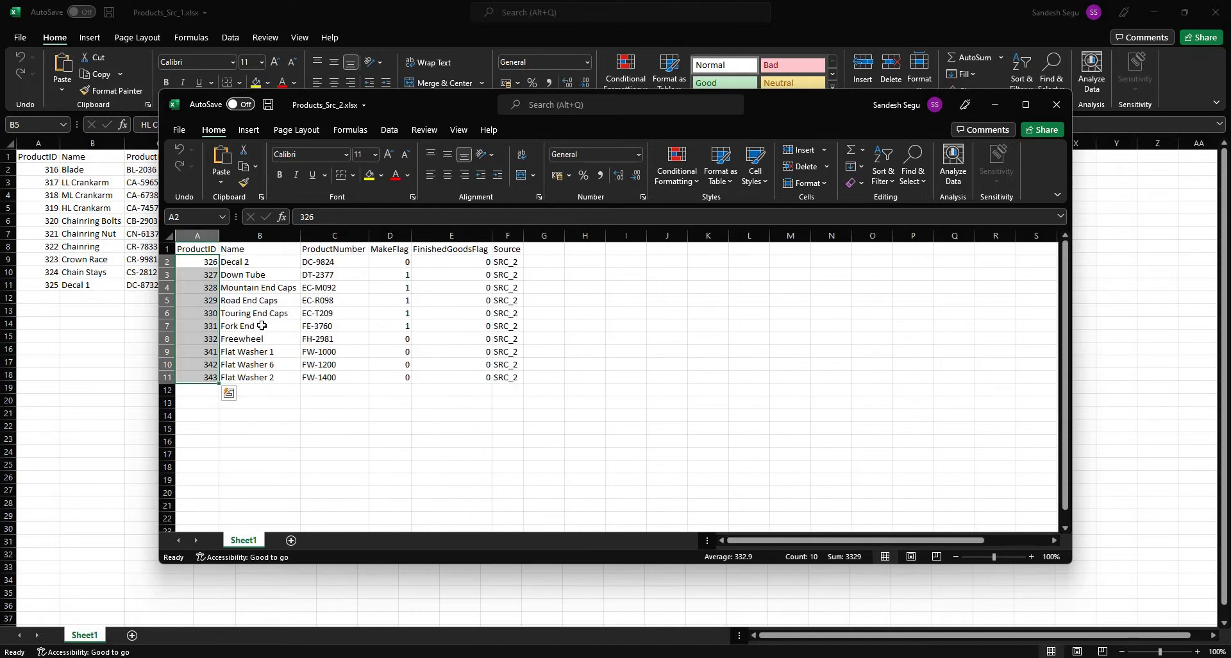
pyautogui.click(260, 325)
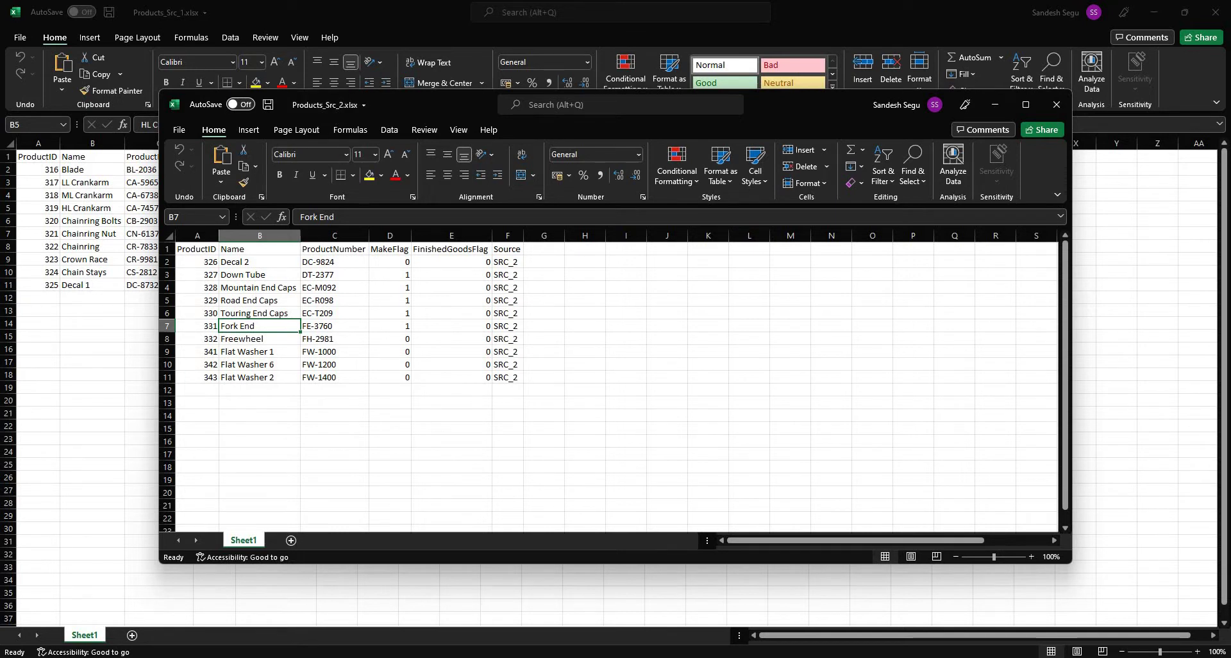
# Step: Copy the path of the "01 - Products with same number of Columns" folder in File Explorer and return to Power BI Desktop
pyautogui.hotkey('alt', 'Tab')
pyautogui.hotkey('alt', 'Tab')
pyautogui.hotkey('alt', 'Tab')
pyautogui.hotkey('alt', 'Tab')
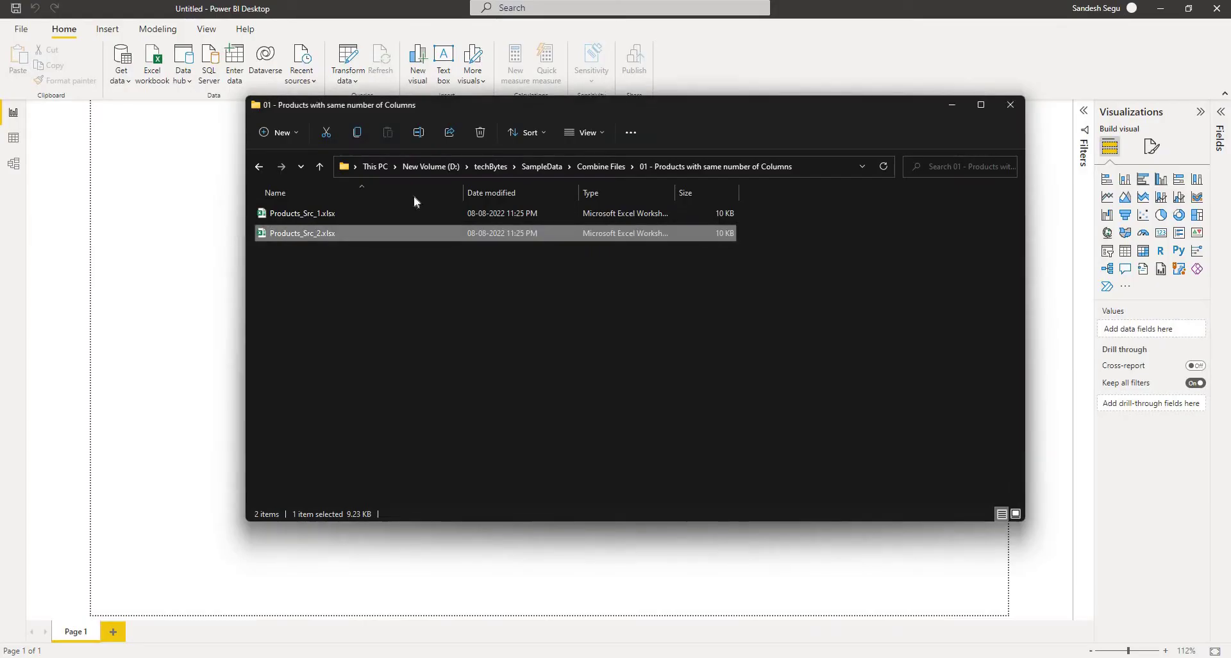
pyautogui.click(806, 168)
pyautogui.hotkey('ctrl', 'c')
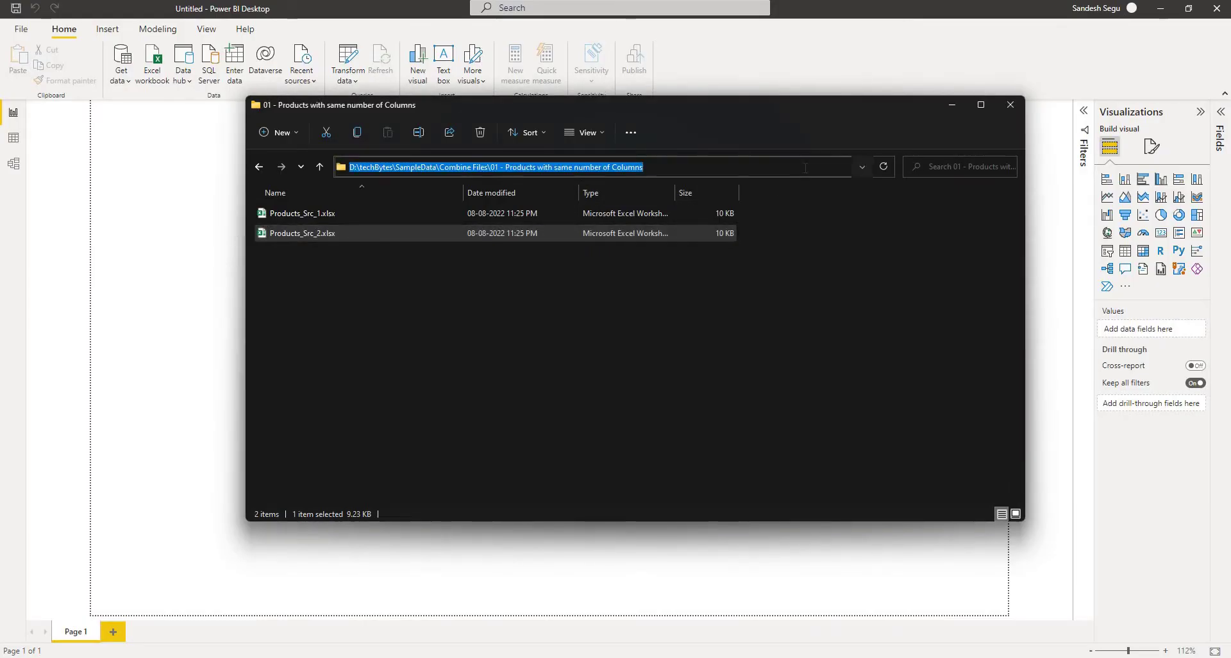
pyautogui.hotkey('alt', 'Tab')
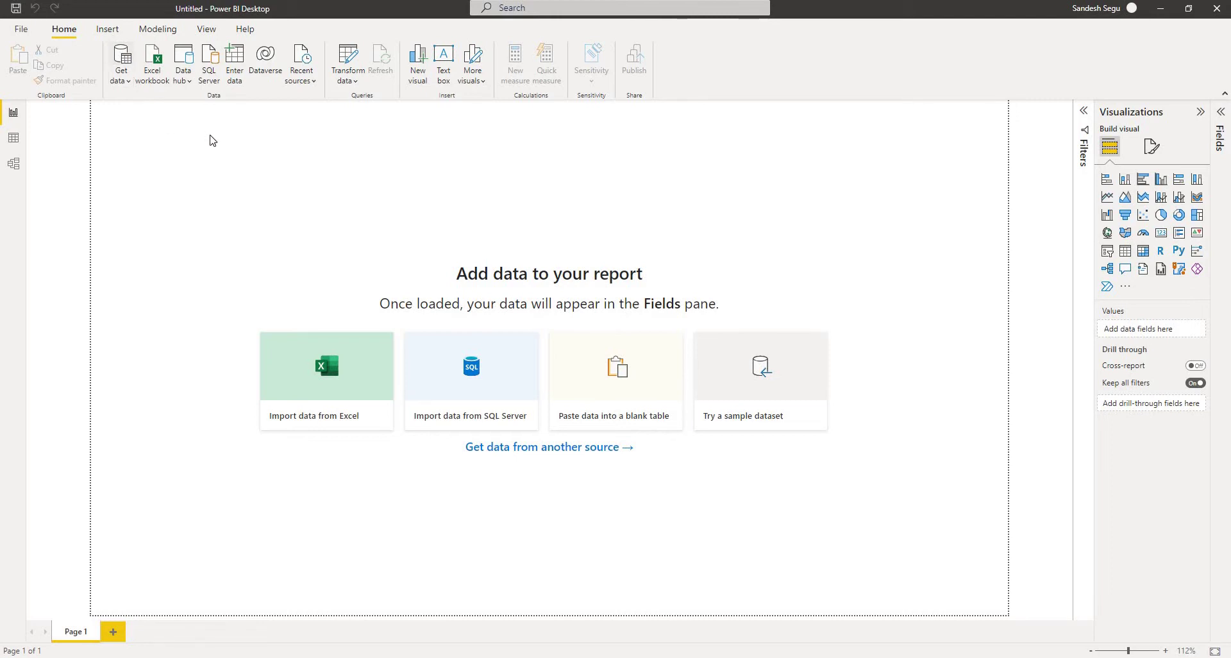
# Step: Try to connect to a Folder data source using the copied path of "01 - Products with same number of Columns"
pyautogui.click(120, 62)
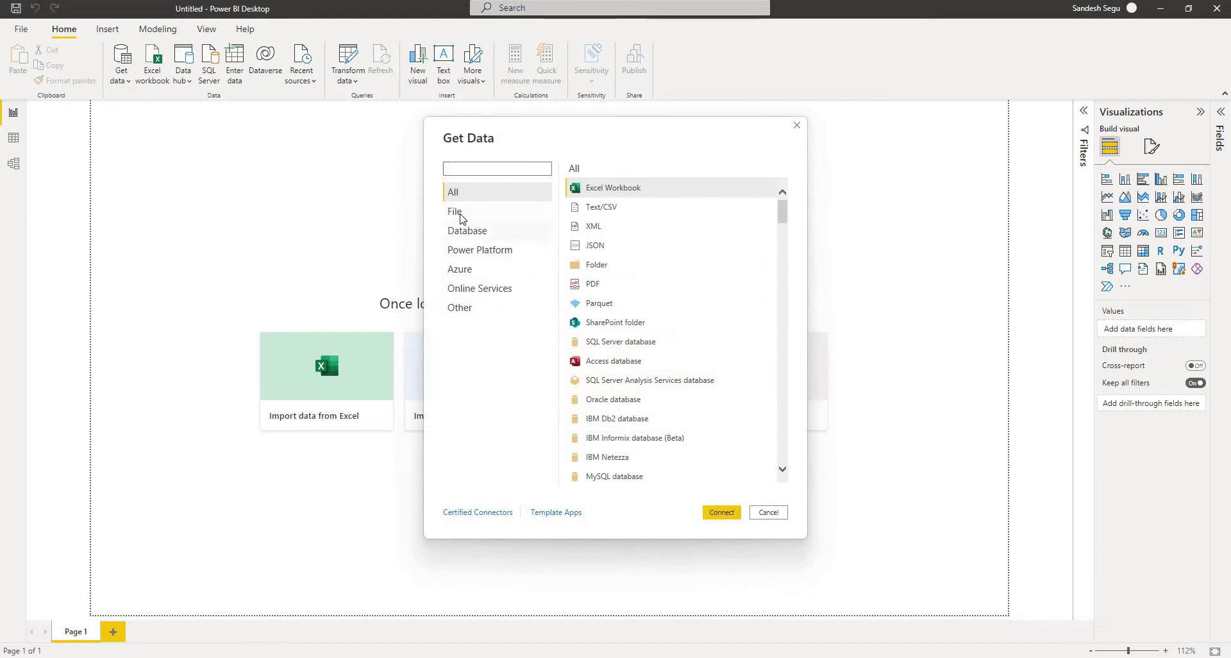
pyautogui.click(456, 212)
pyautogui.click(611, 266)
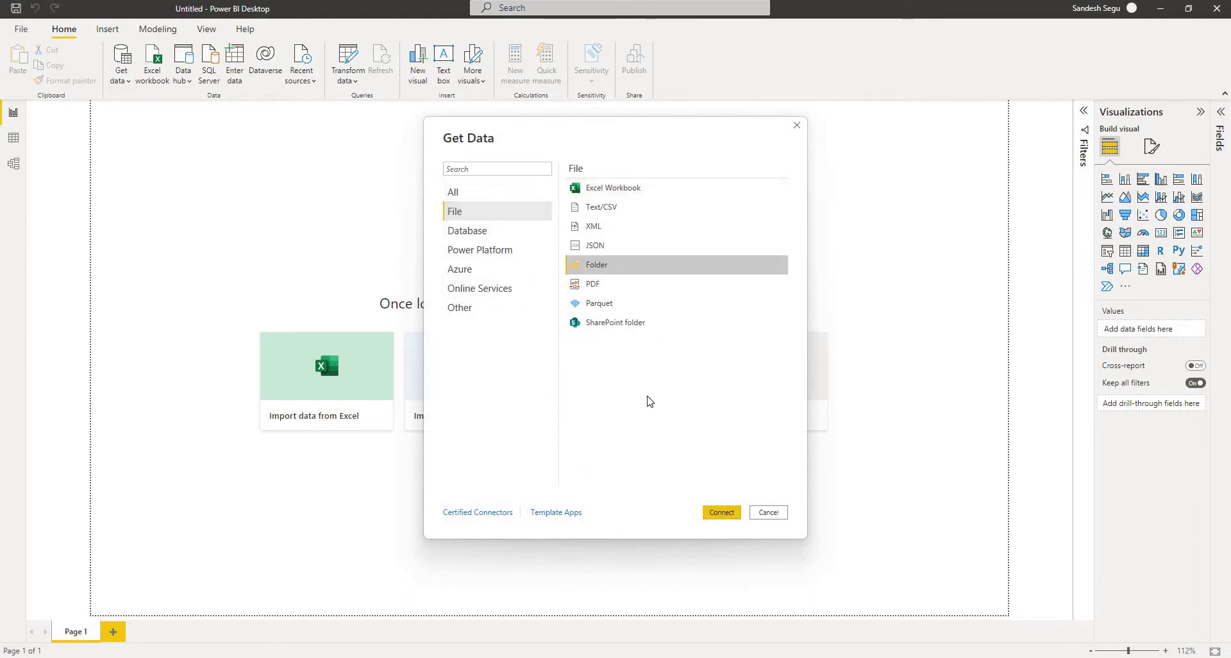
pyautogui.hotkey('alt', 'Tab')
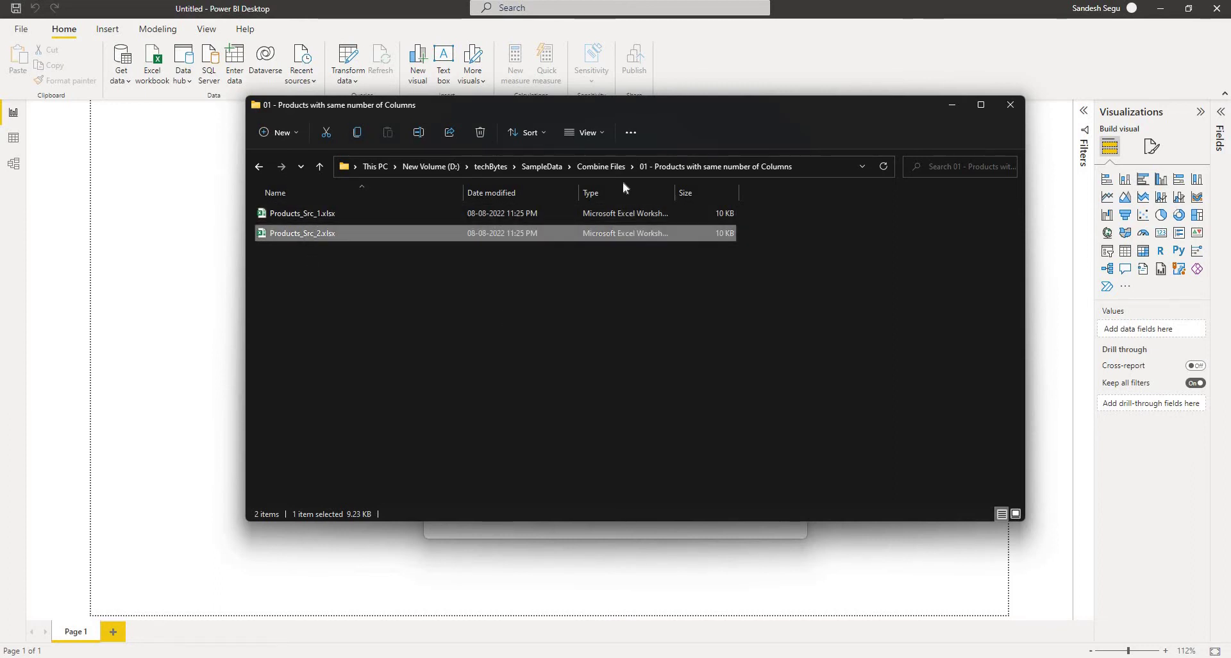
pyautogui.hotkey('alt', 'Tab')
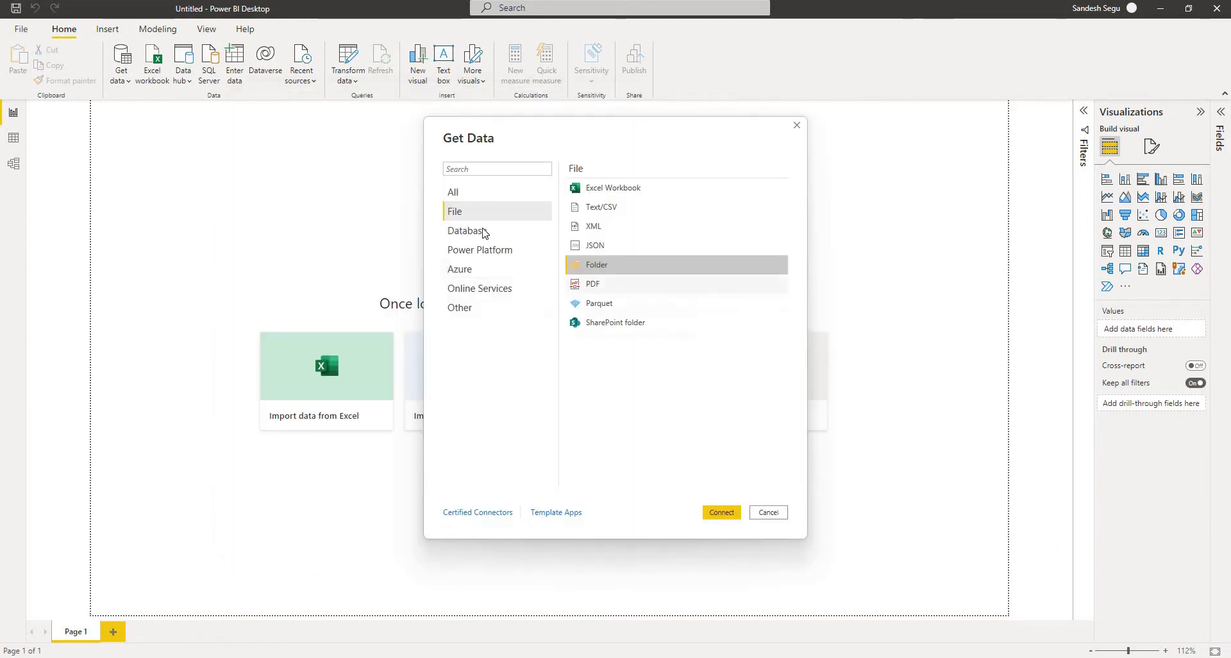
pyautogui.click(711, 506)
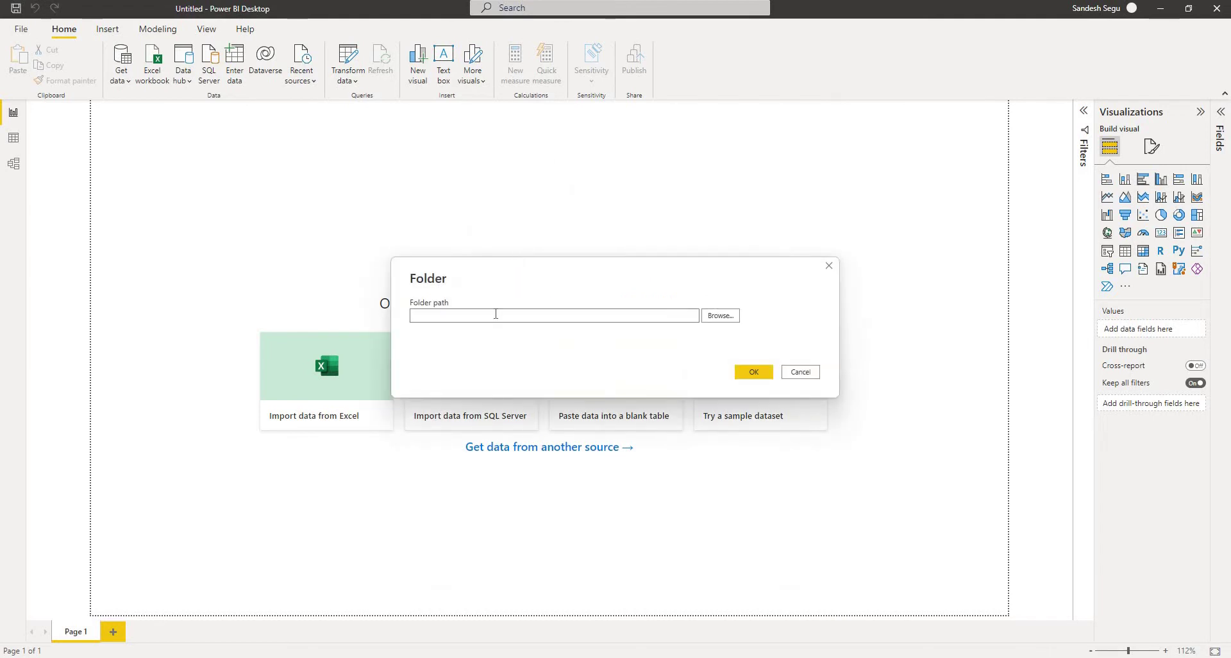
pyautogui.hotkey('ctrl', 'v')
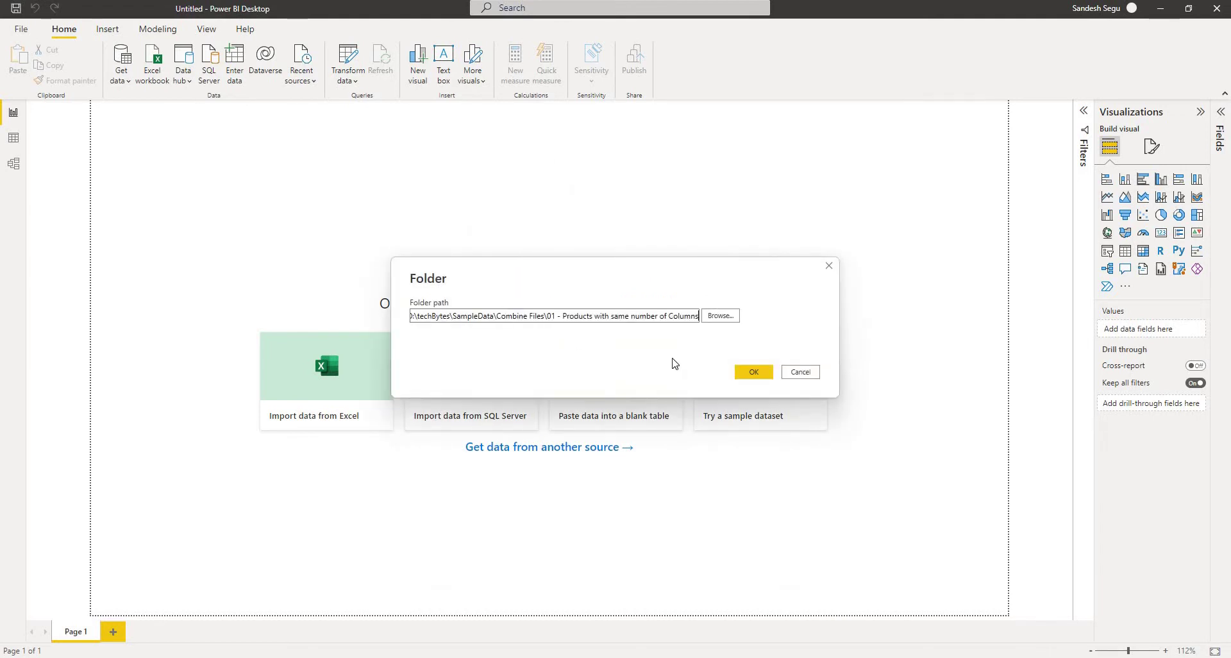
pyautogui.click(766, 377)
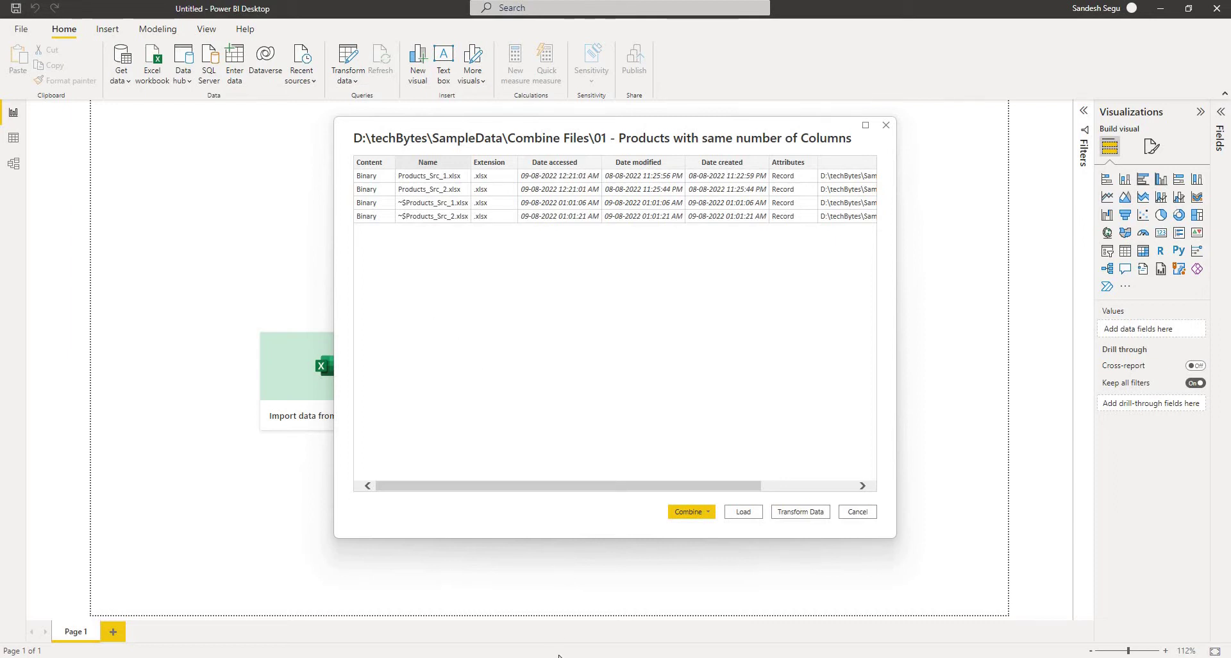
# Step: Close the Products_Src_1.xlsx and Products_Src_2.xlsx workbooks in Excel and cancel the folder preview in Power BI Desktop
pyautogui.click(511, 600)
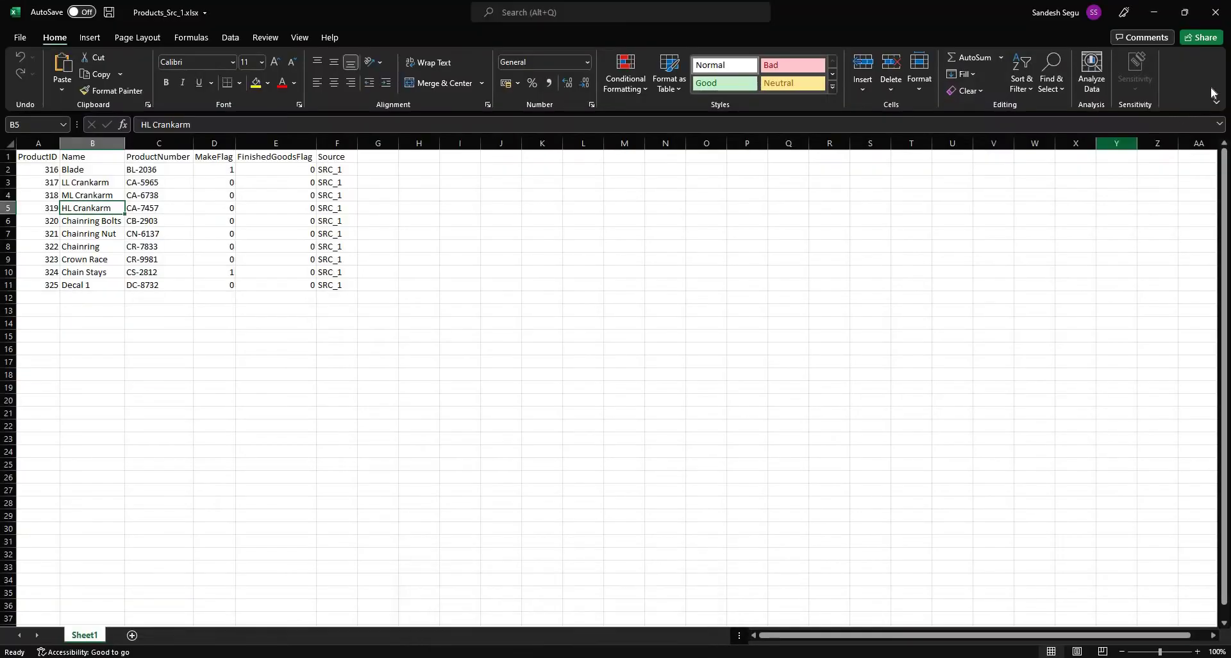
pyautogui.click(1216, 13)
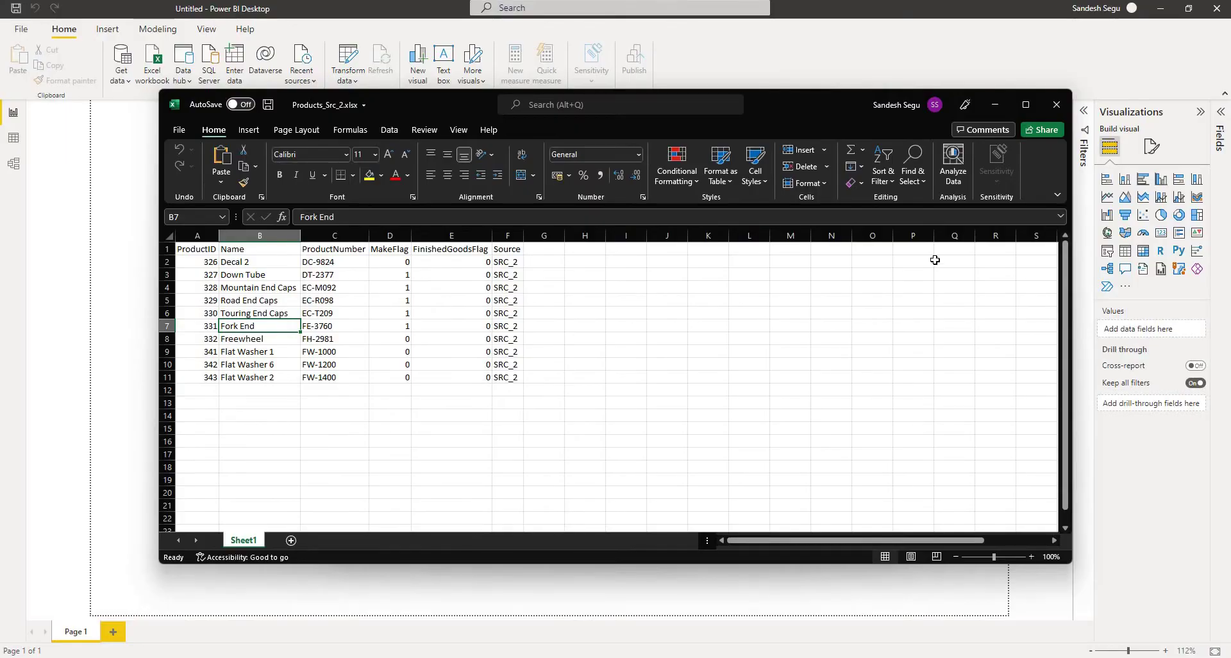
pyautogui.click(1056, 105)
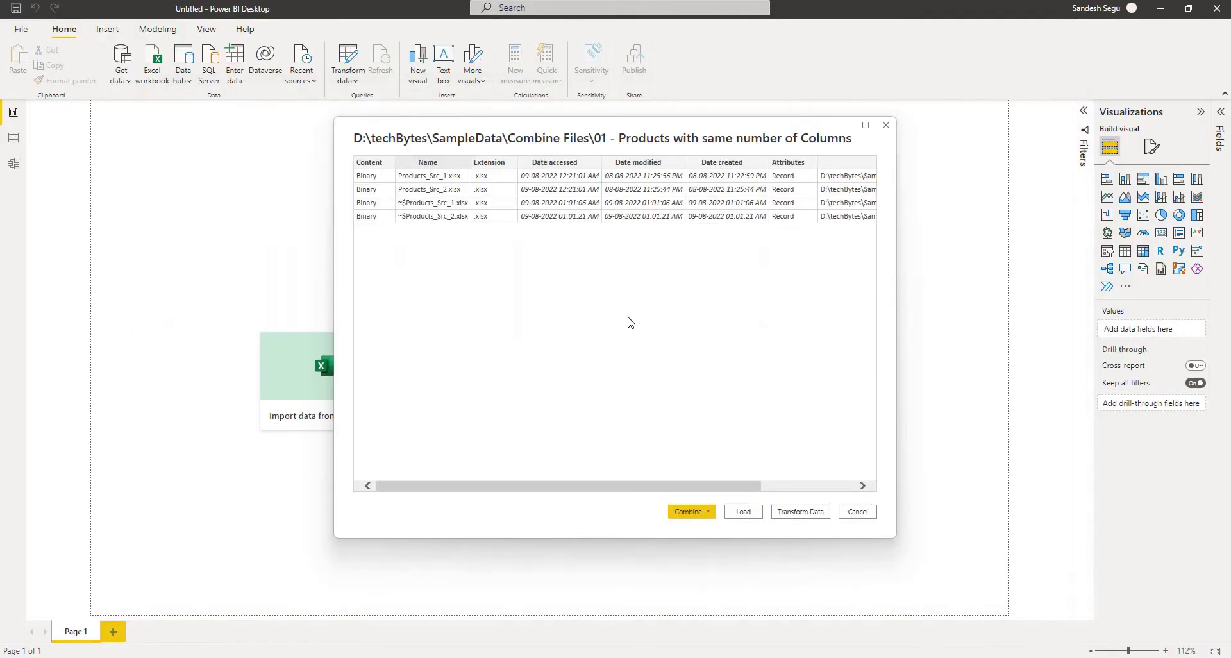
pyautogui.click(853, 511)
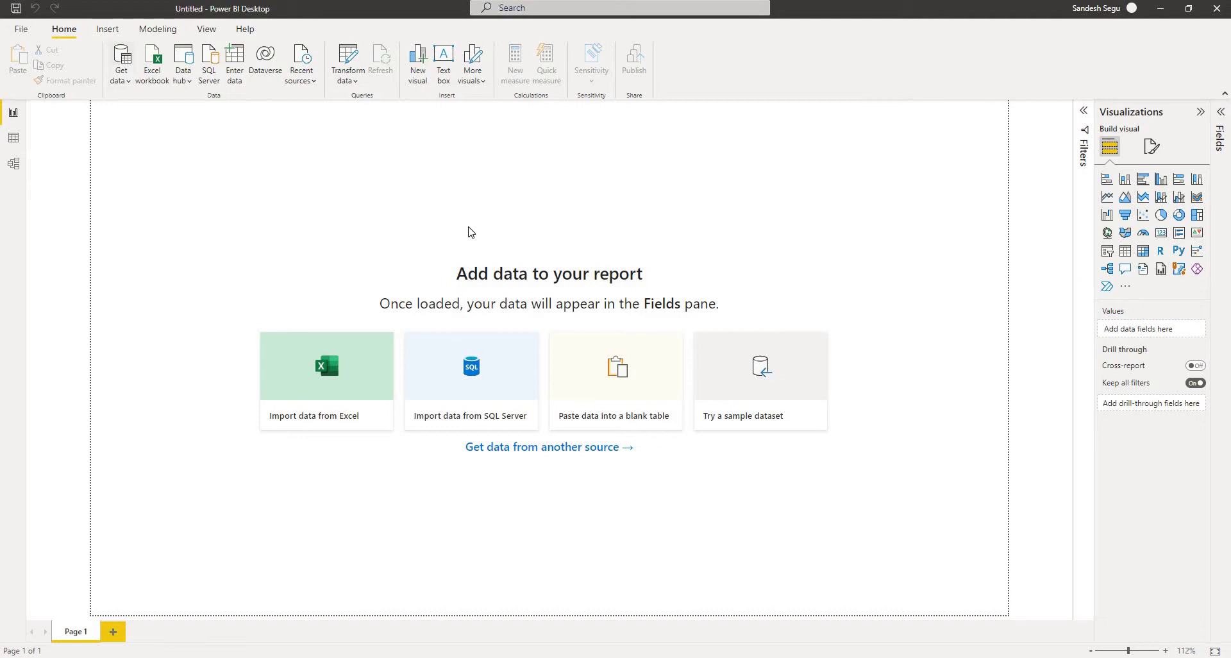
# Step: Connect to the folder "D:\techBytes\SampleData\Combine Files\01 - Products with same number of Columns" and choose to combine and transform its files
pyautogui.click(457, 210)
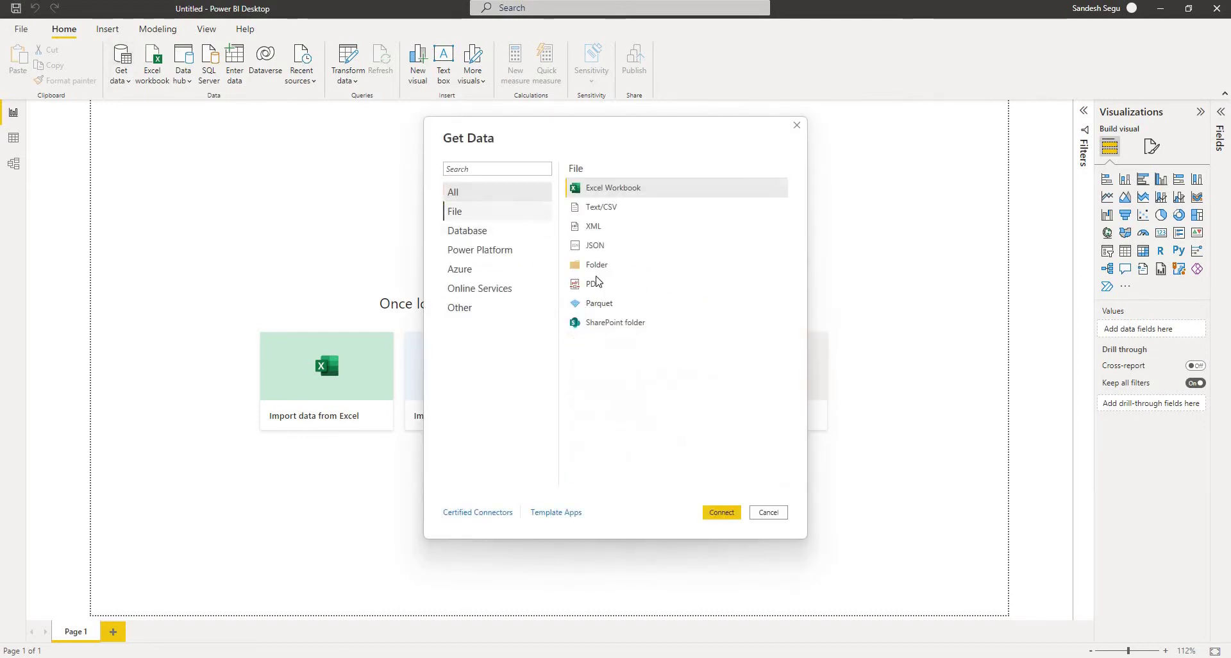
pyautogui.click(602, 268)
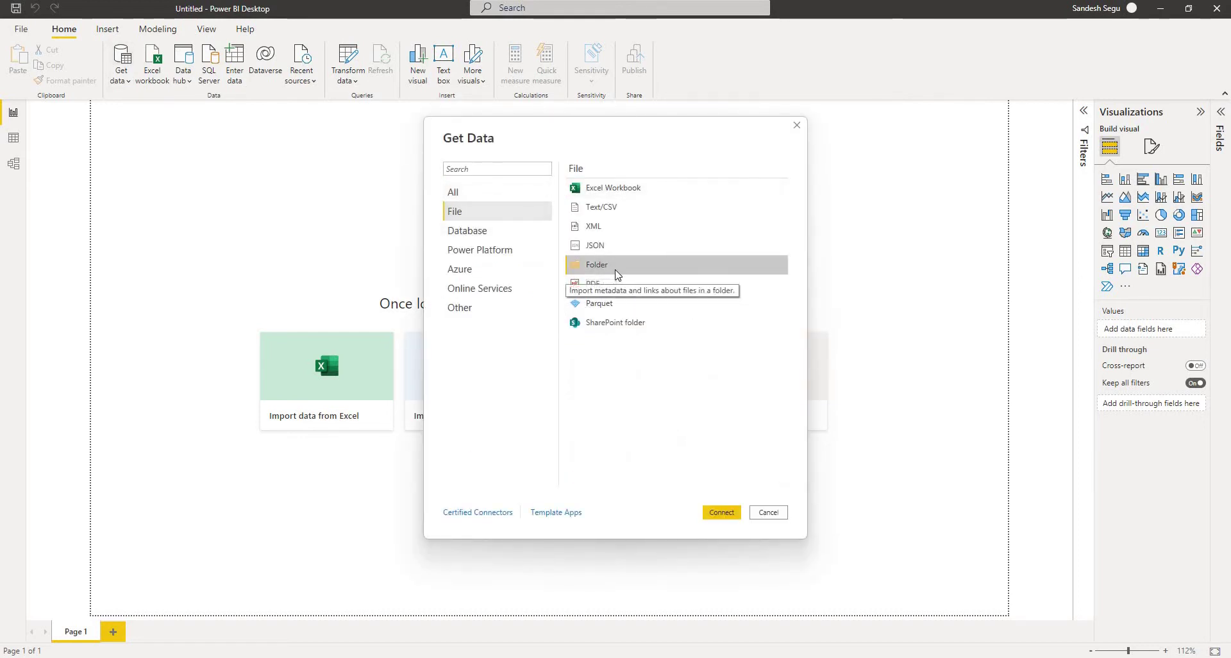
pyautogui.click(721, 511)
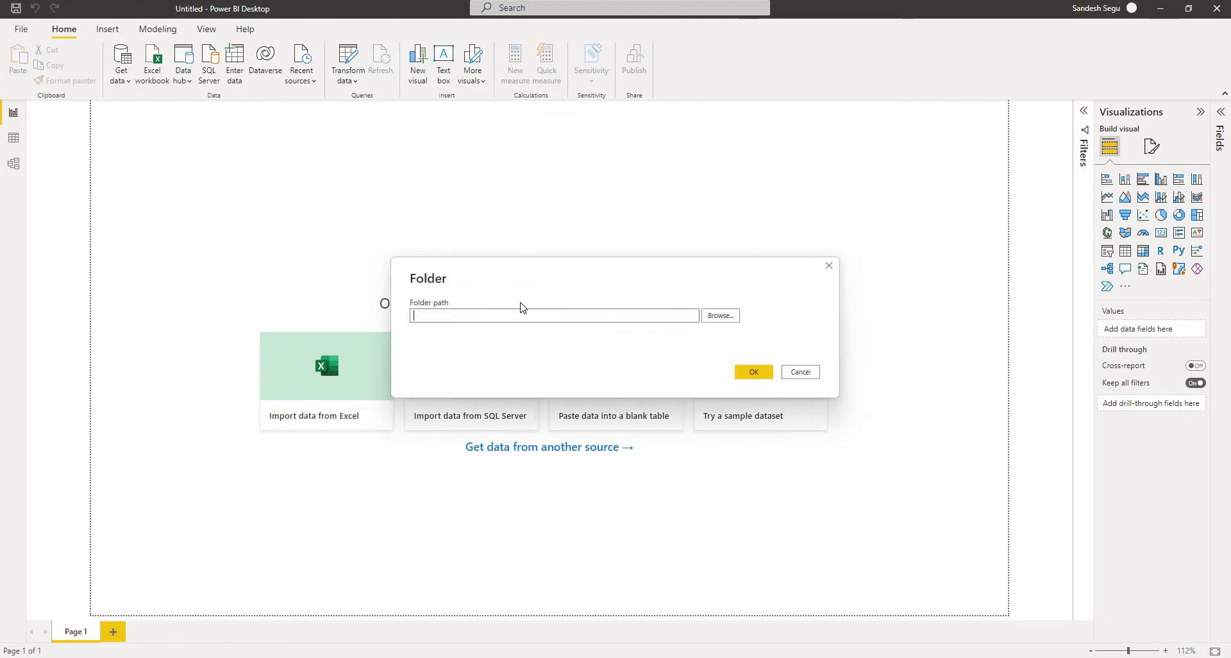
pyautogui.write('D:\\techBytes\\SampleData\\Combine Files\\01 - Products with same number of Columns')
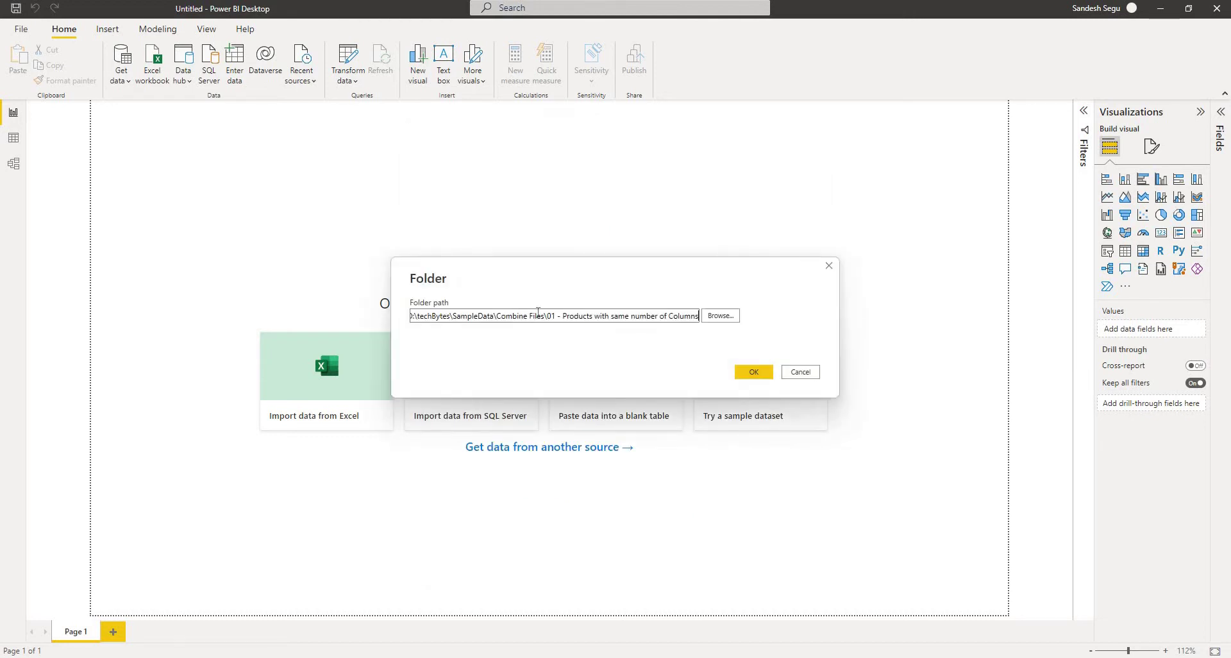
pyautogui.click(755, 375)
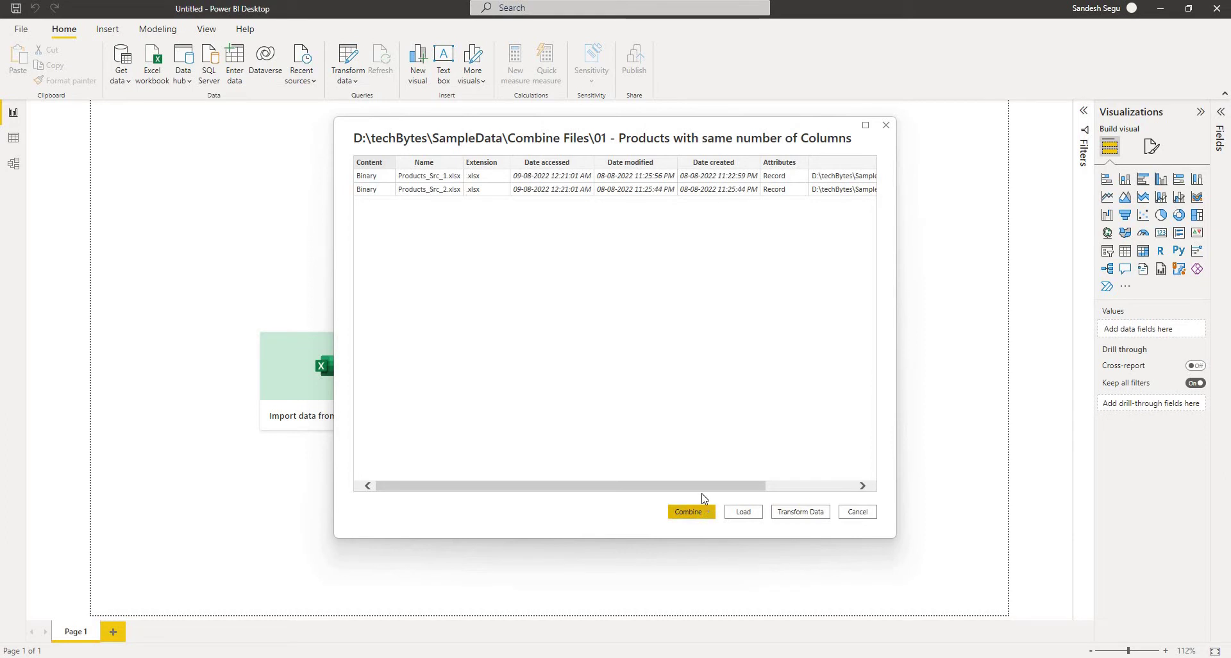
pyautogui.click(710, 512)
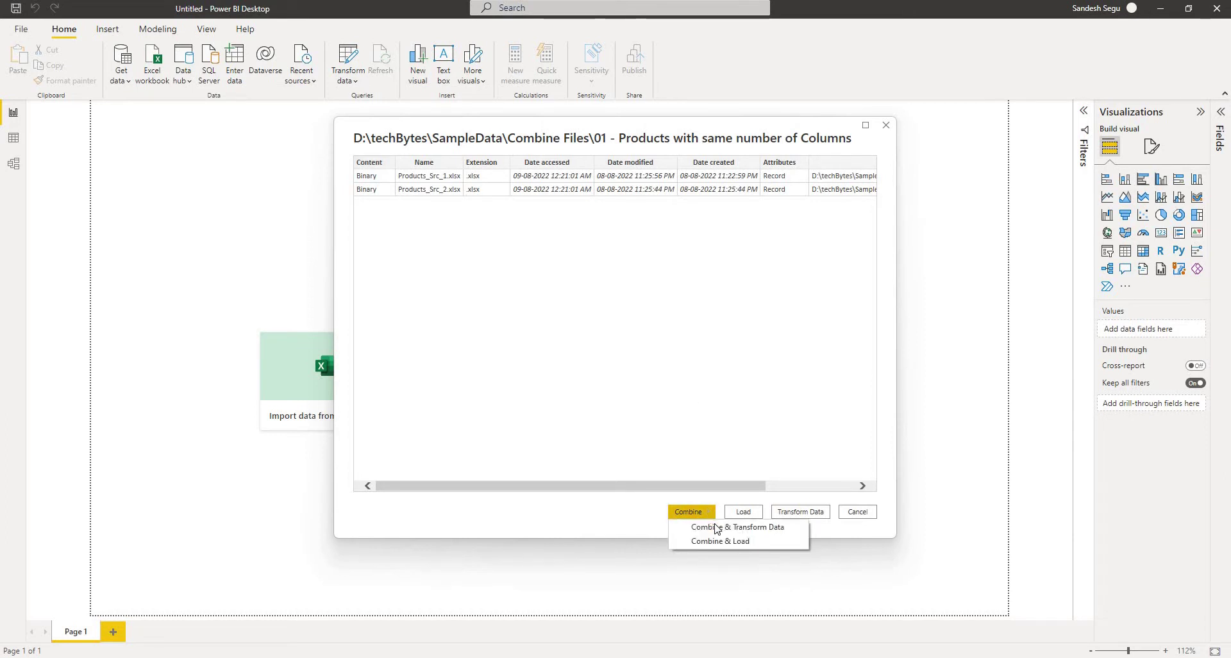
pyautogui.click(746, 528)
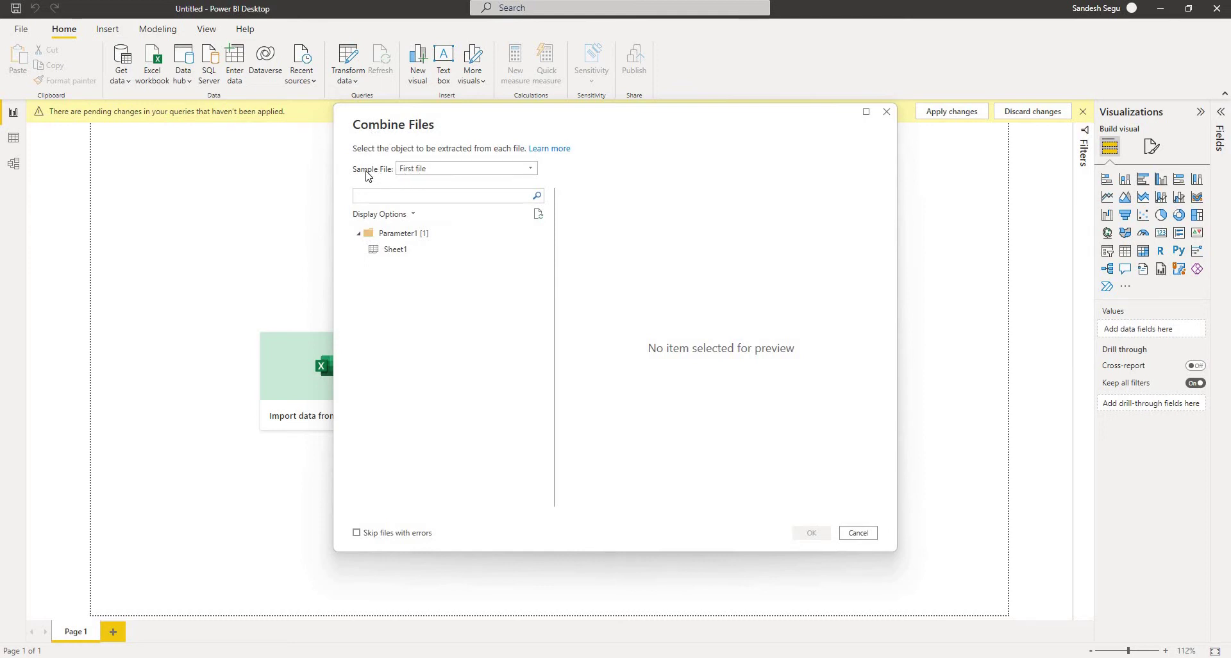
# Step: Combine the folder's files using the first file as the sample and Sheet1 as the object extracted from each
pyautogui.click(424, 170)
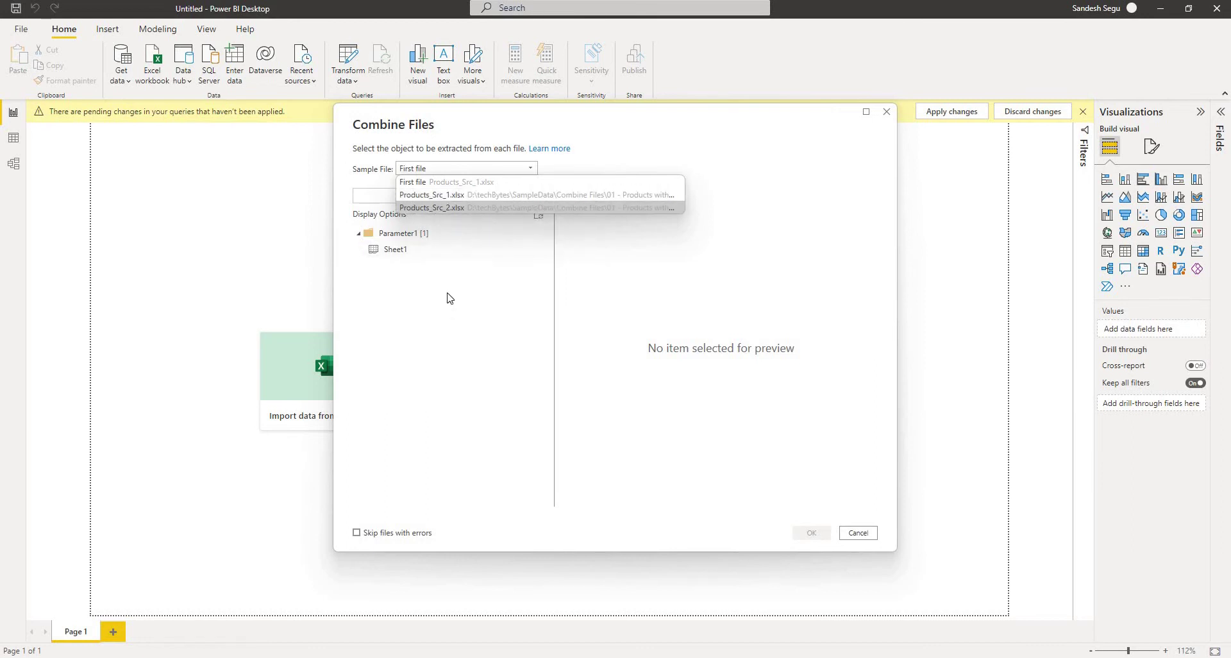
pyautogui.click(412, 186)
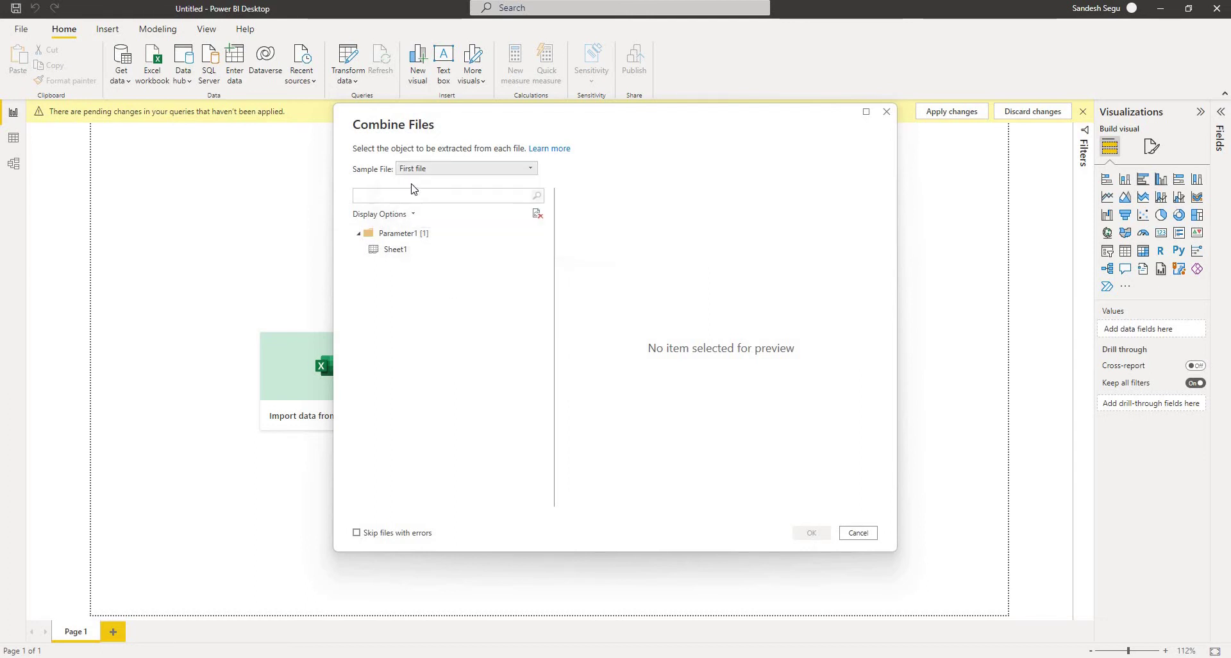
pyautogui.click(398, 252)
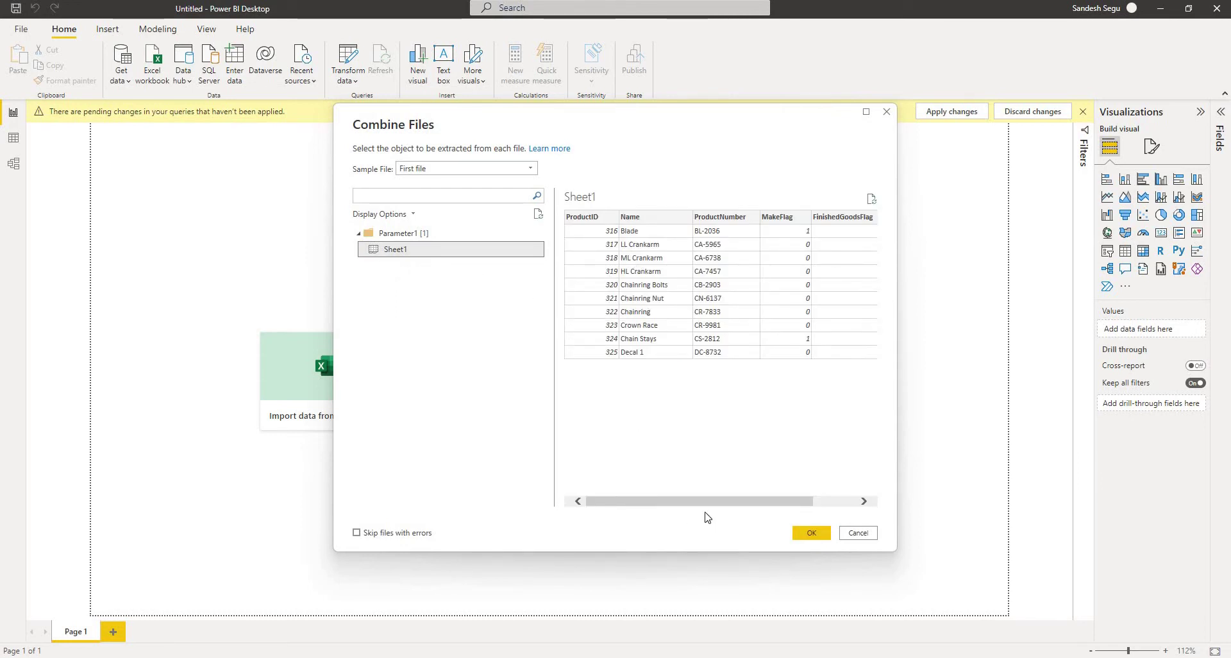
pyautogui.moveTo(706, 504); pyautogui.dragTo(670, 503)
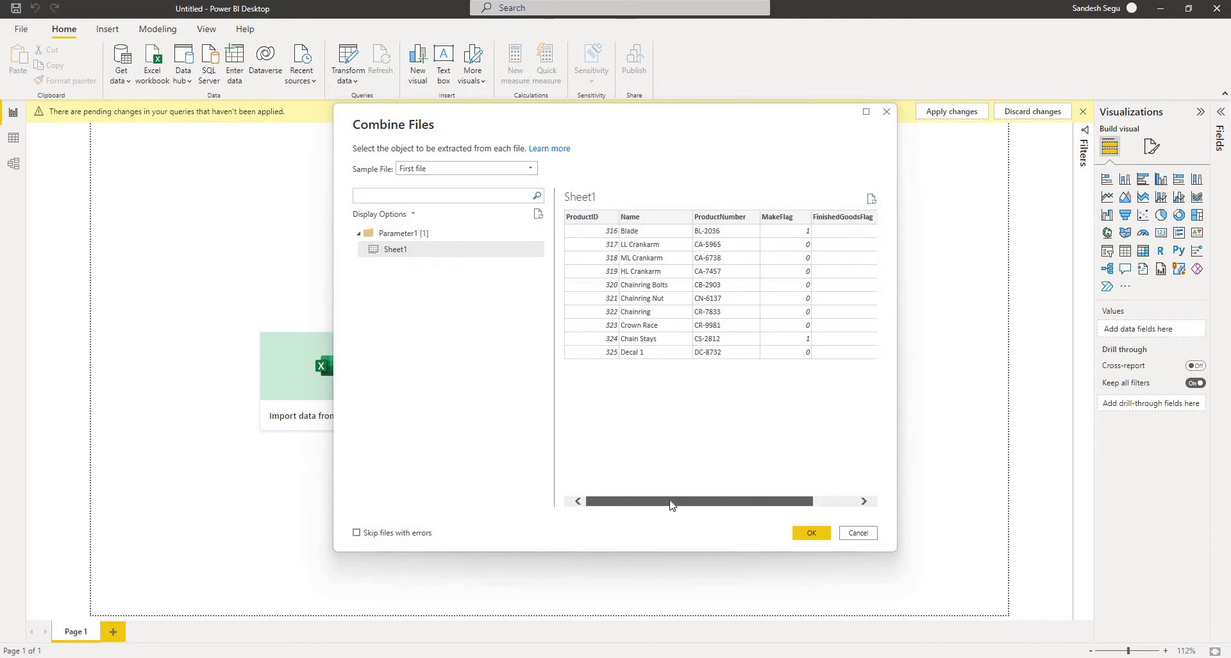
pyautogui.click(806, 534)
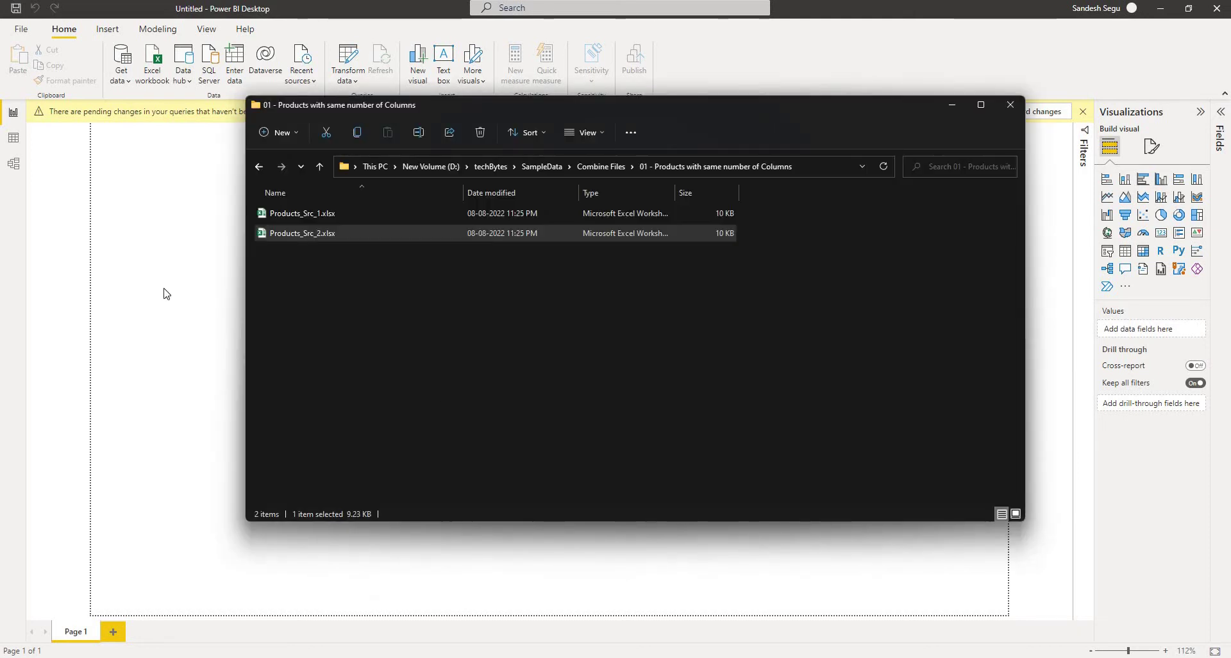
# Step: Return to Power BI Desktop and examine the combined product rows and applied steps in a maximized Power Query Editor
pyautogui.click(166, 293)
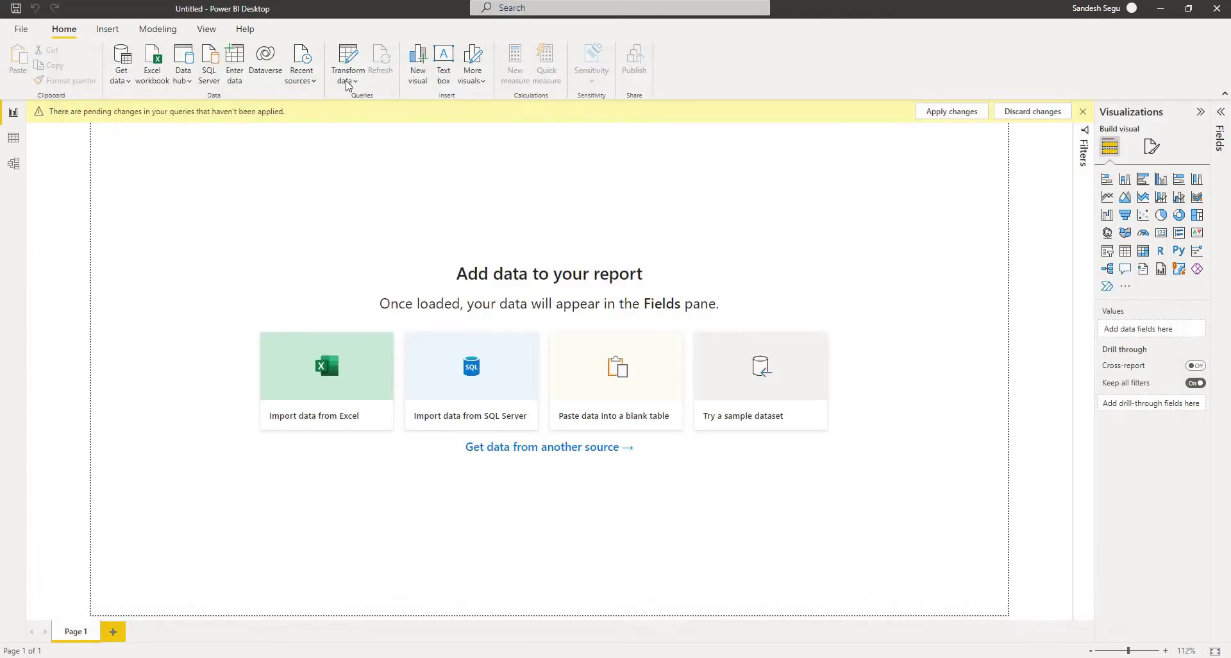
pyautogui.click(347, 82)
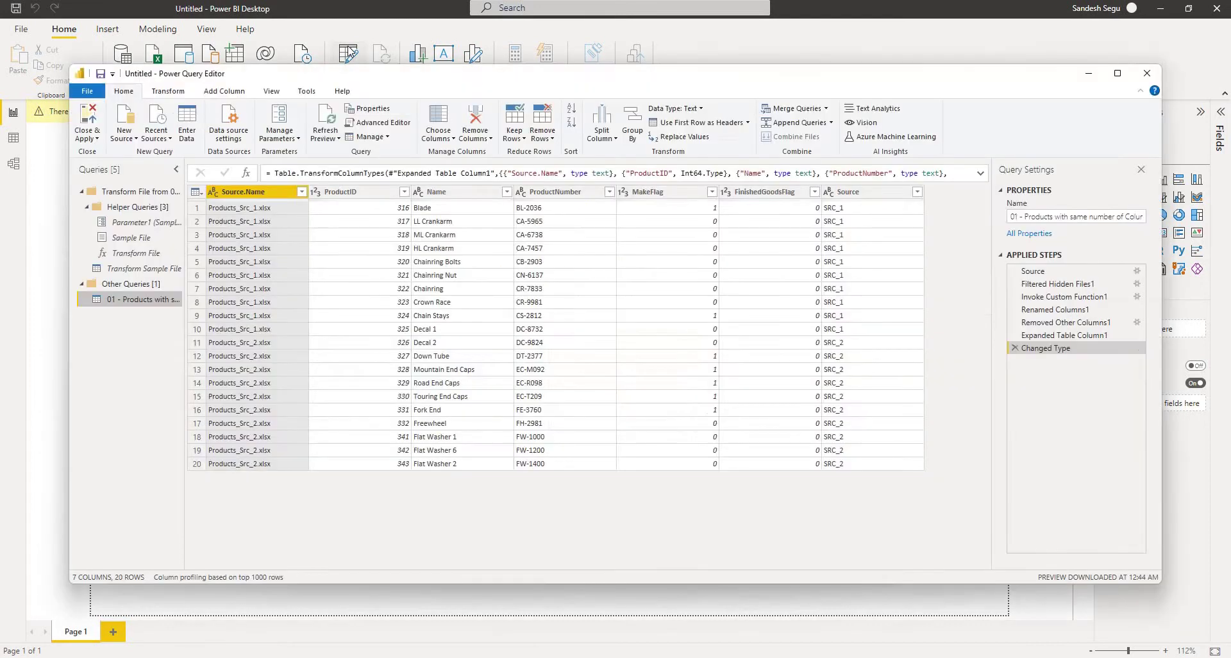
pyautogui.doubleClick(376, 76)
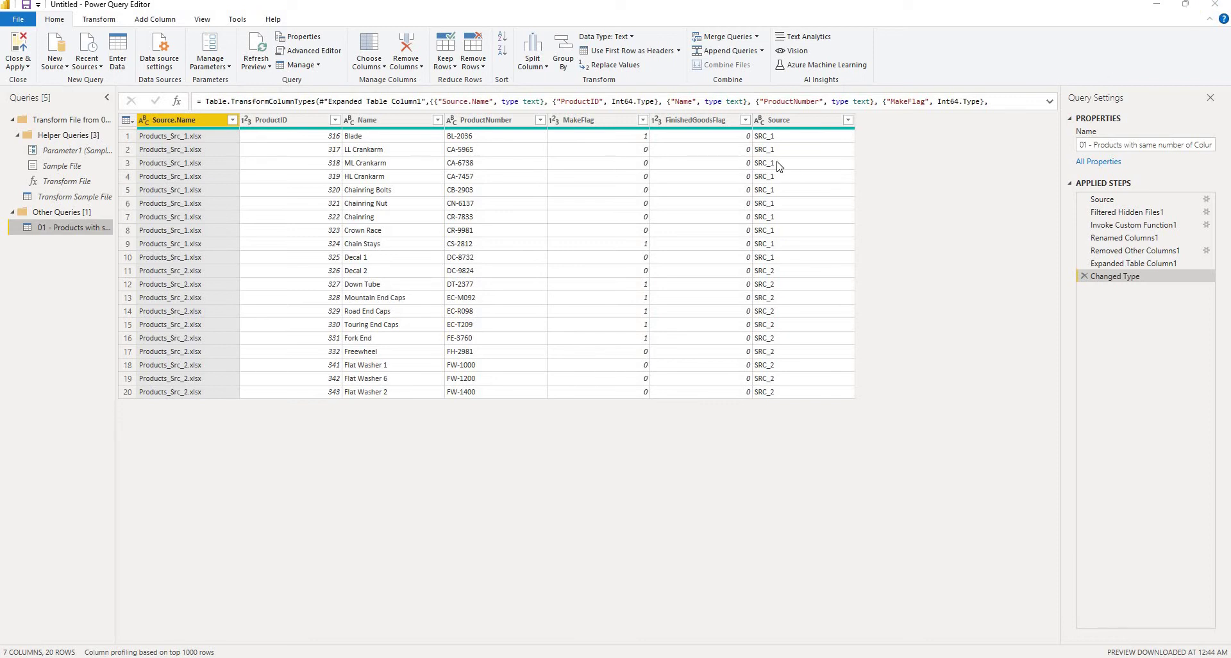
# Step: Leave the Power Query Editor without applying the queries and discard all pending query changes
pyautogui.click(682, 356)
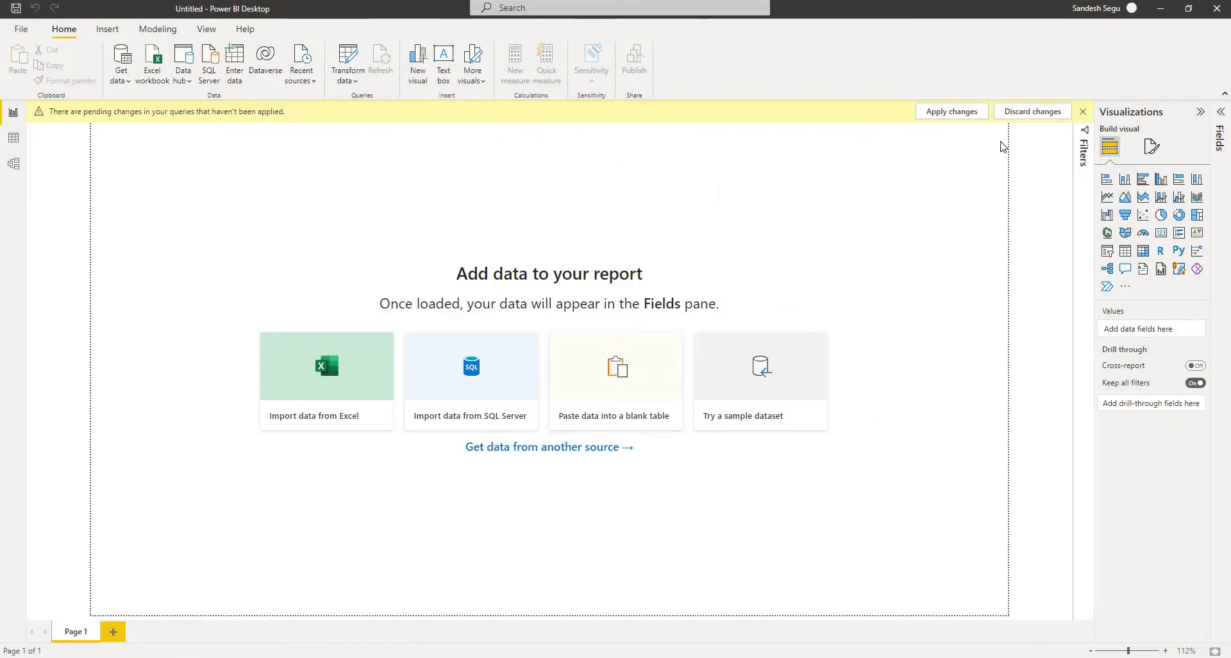
pyautogui.click(1030, 116)
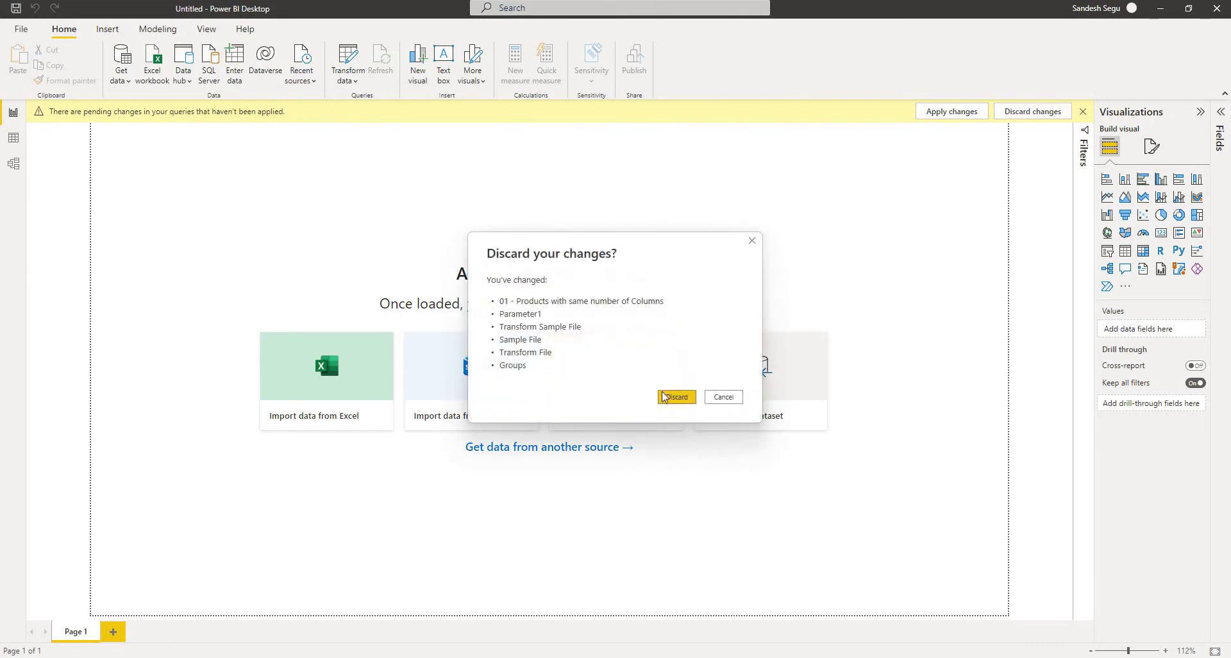
pyautogui.click(675, 398)
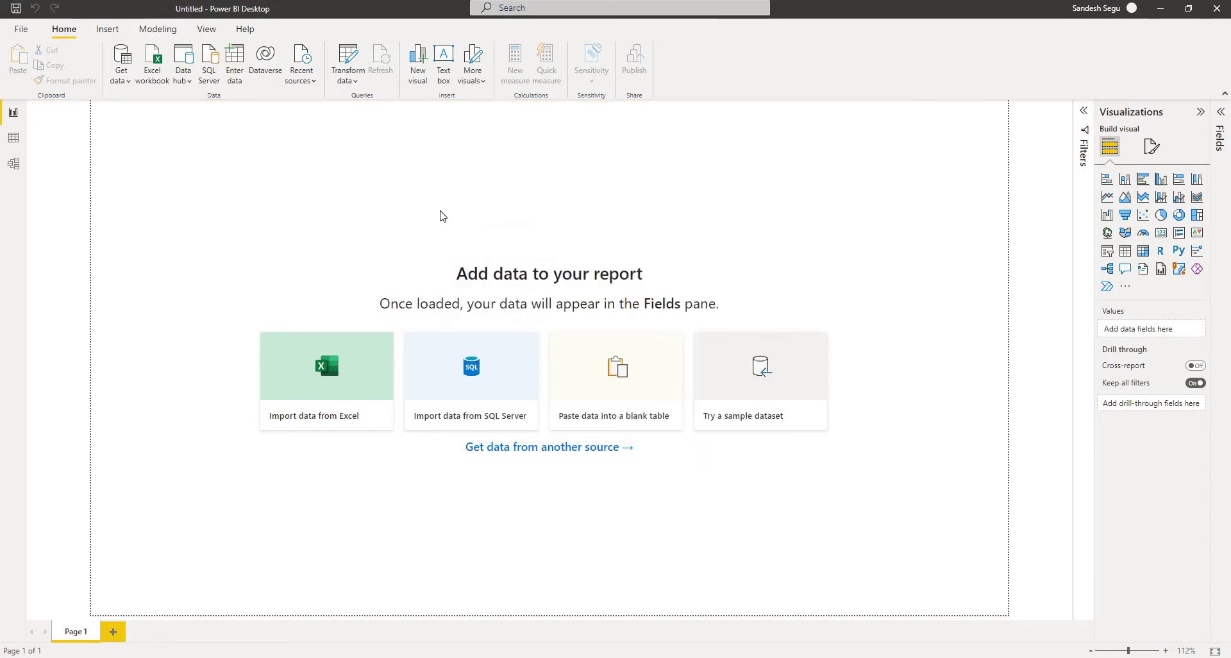
# Step: Switch to File Explorer and open the "02 - Products with different number of Columns" folder under Combine Files to review its workbooks
pyautogui.hotkey('alt', 'Tab')
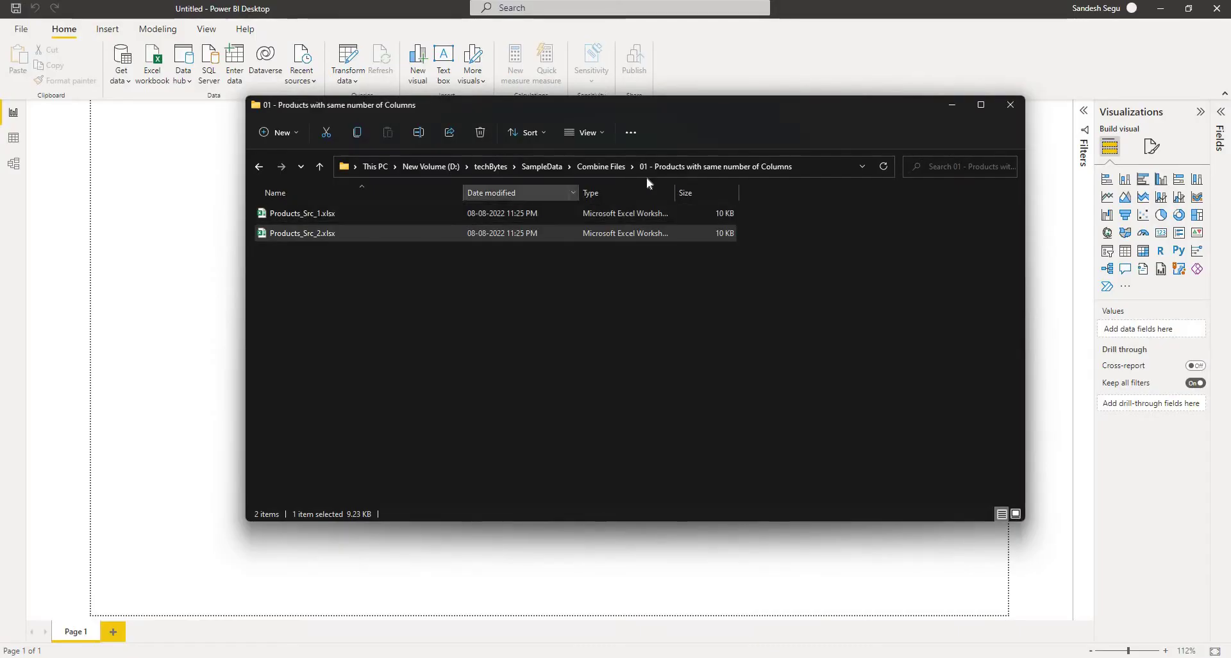
pyautogui.click(602, 166)
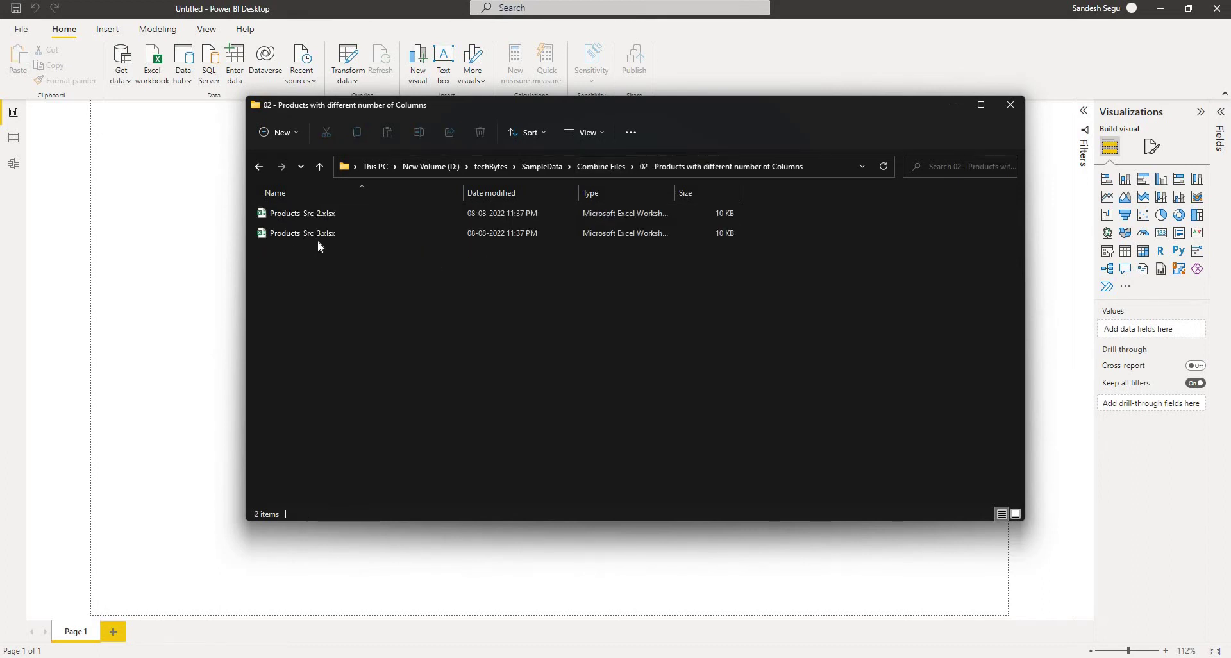
pyautogui.click(306, 217)
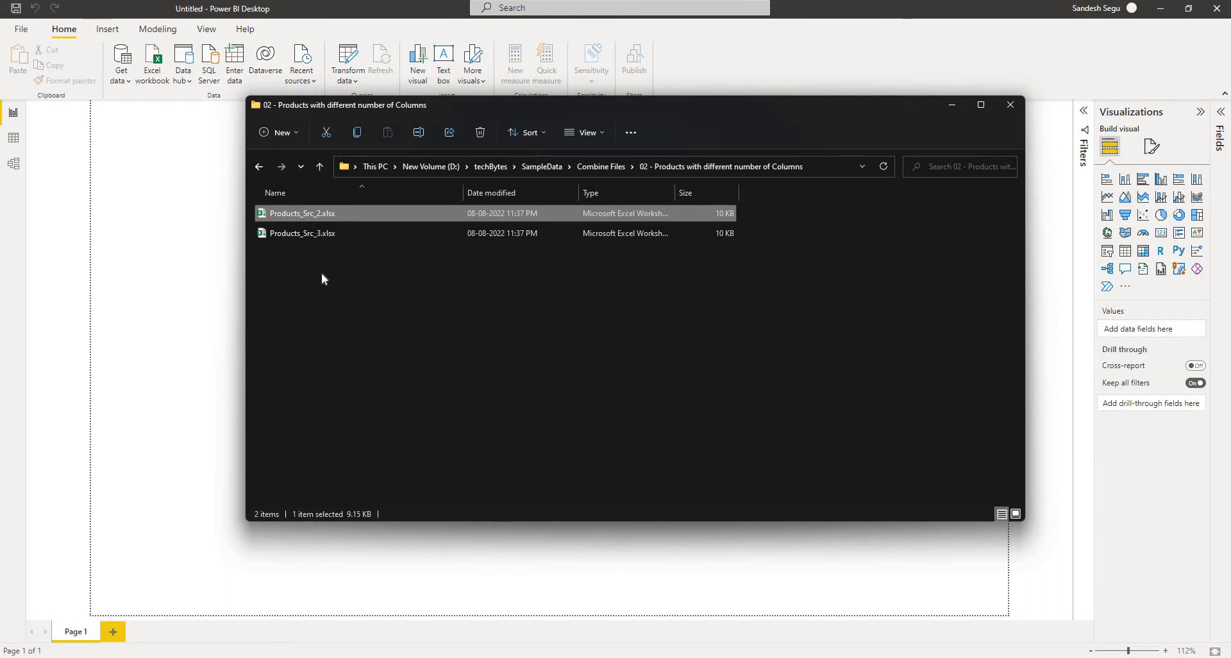
pyautogui.click(320, 272)
pyautogui.click(311, 235)
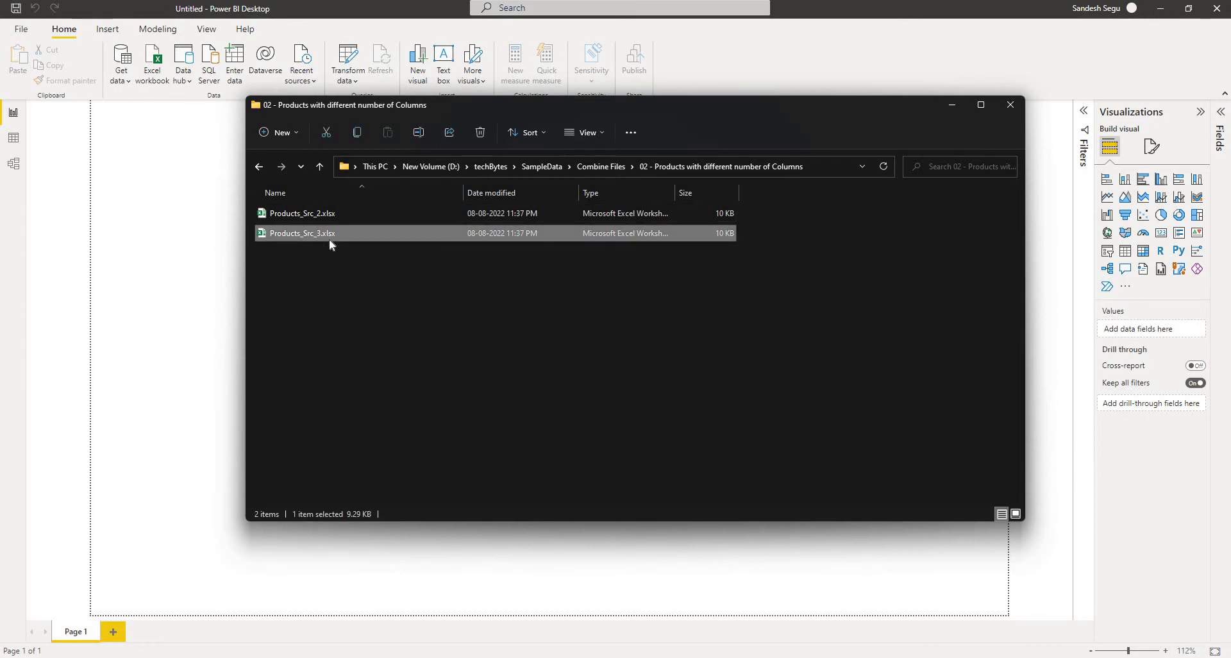
# Step: Open Products_Src_2.xlsx from the different-columns folder and examine its header row and product IDs in a maximized window
pyautogui.doubleClick(322, 222)
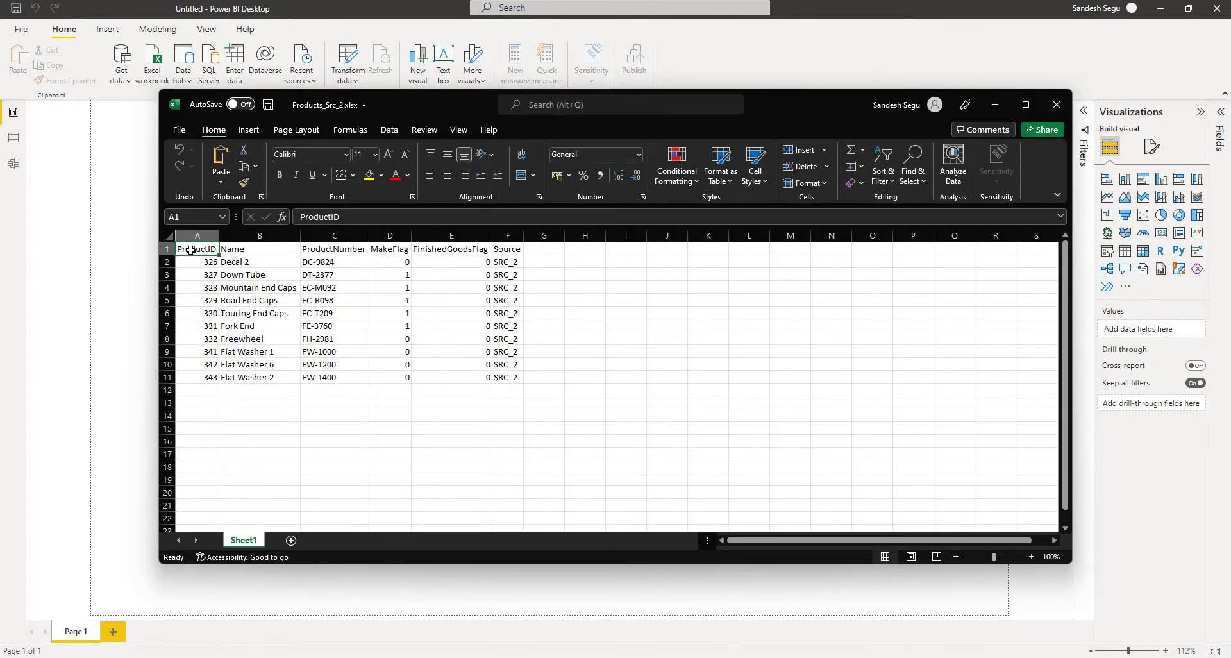
pyautogui.moveTo(190, 250); pyautogui.dragTo(497, 247)
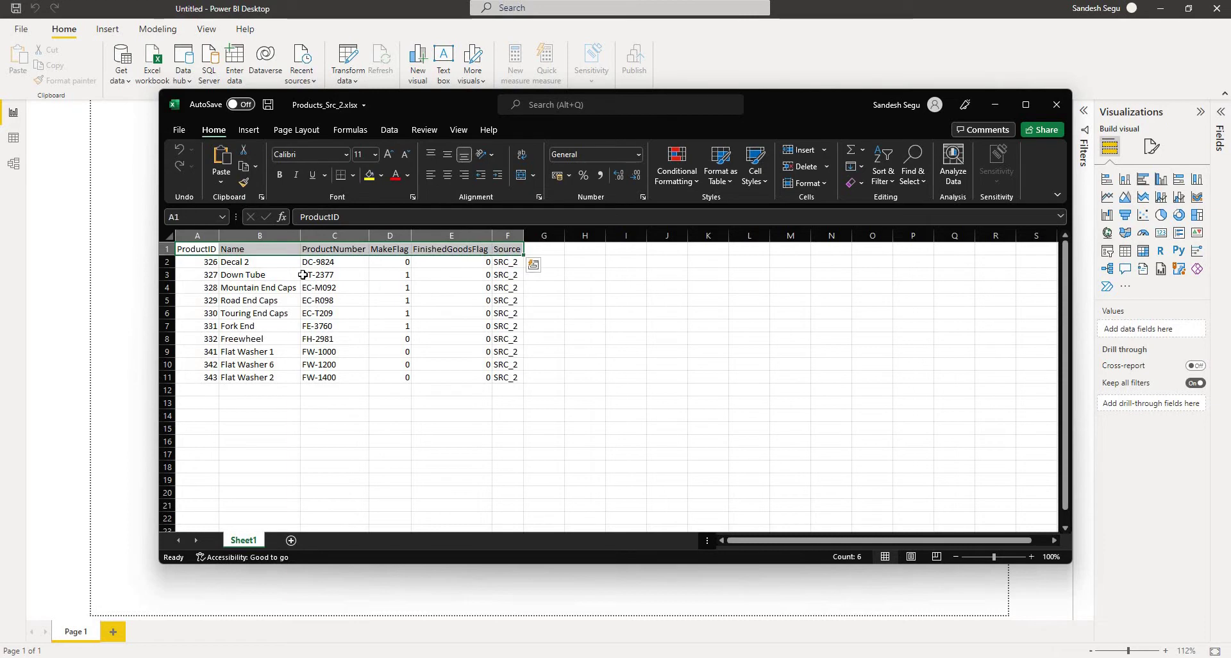
pyautogui.doubleClick(436, 100)
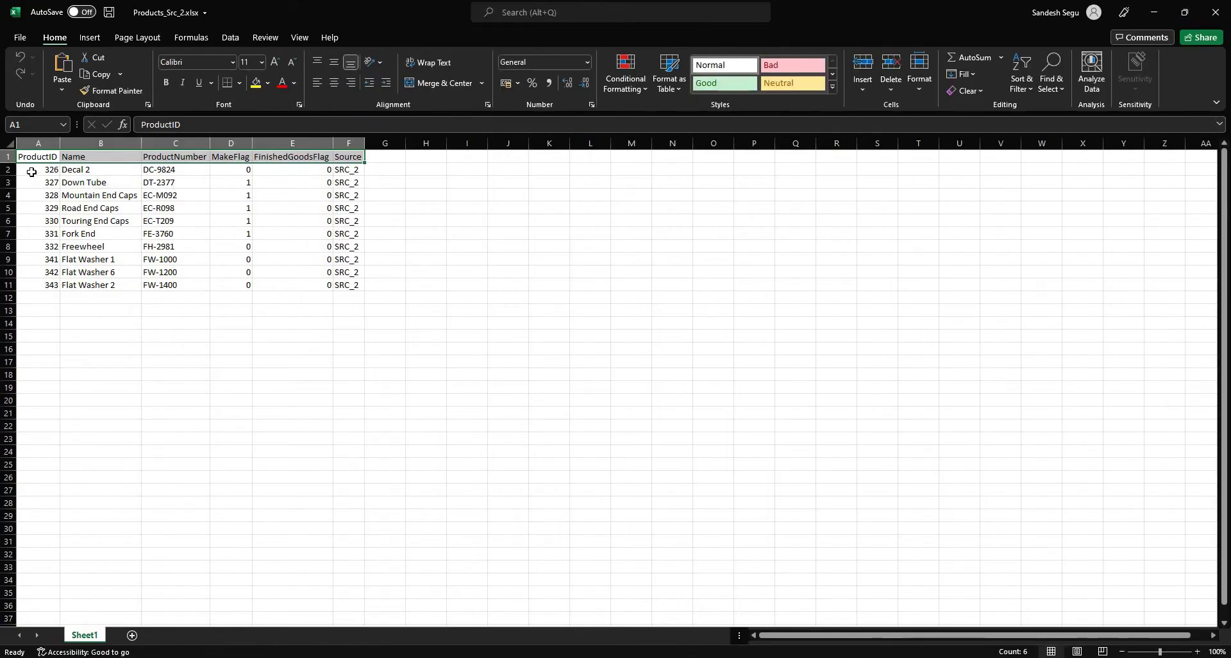
pyautogui.moveTo(33, 170); pyautogui.dragTo(48, 288)
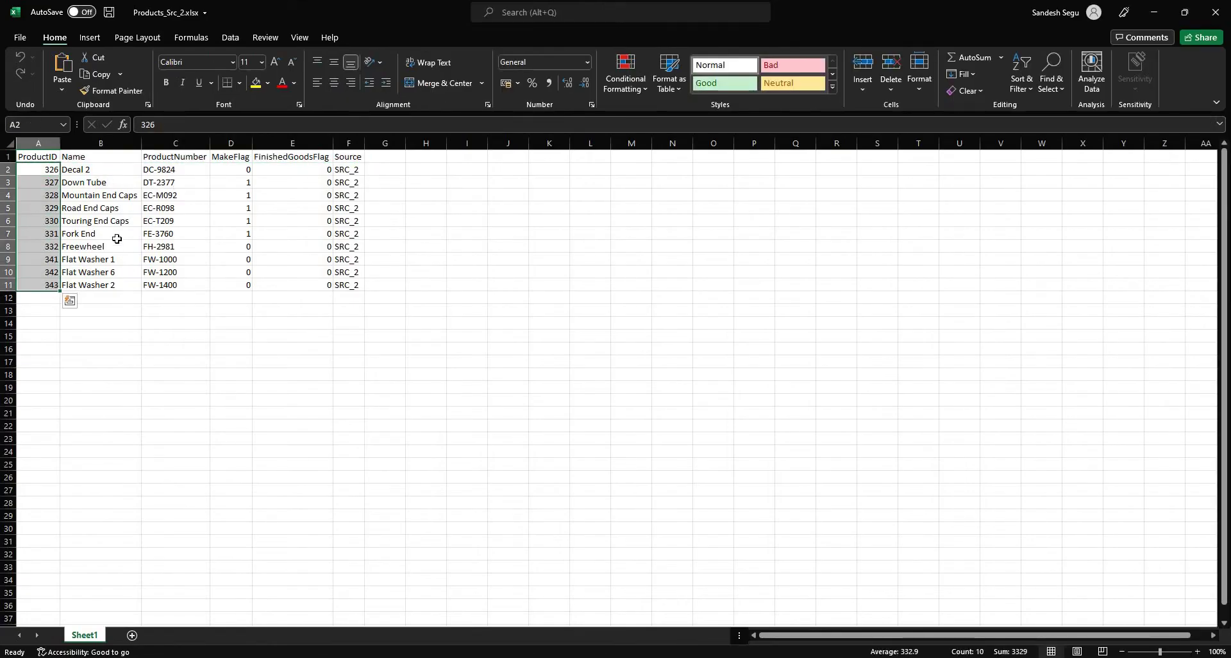
pyautogui.click(92, 173)
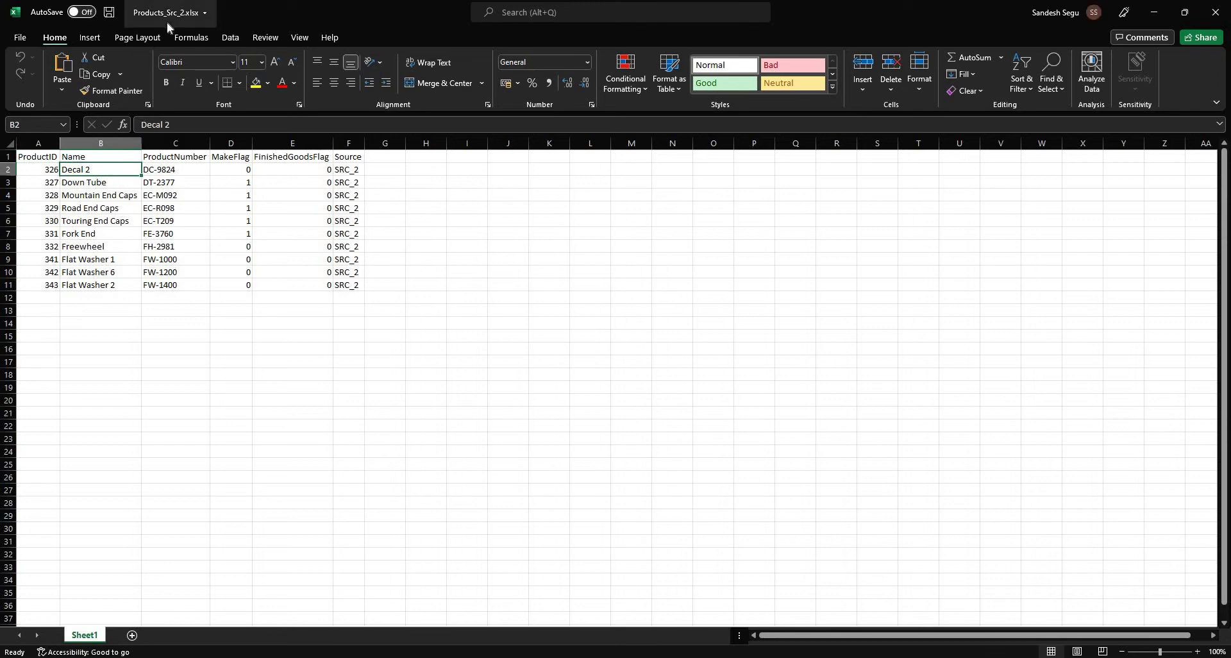
# Step: Open Products_Src_3.xlsx from the same folder and examine its column headers and product IDs
pyautogui.hotkey('alt', 'Tab')
pyautogui.click(321, 235)
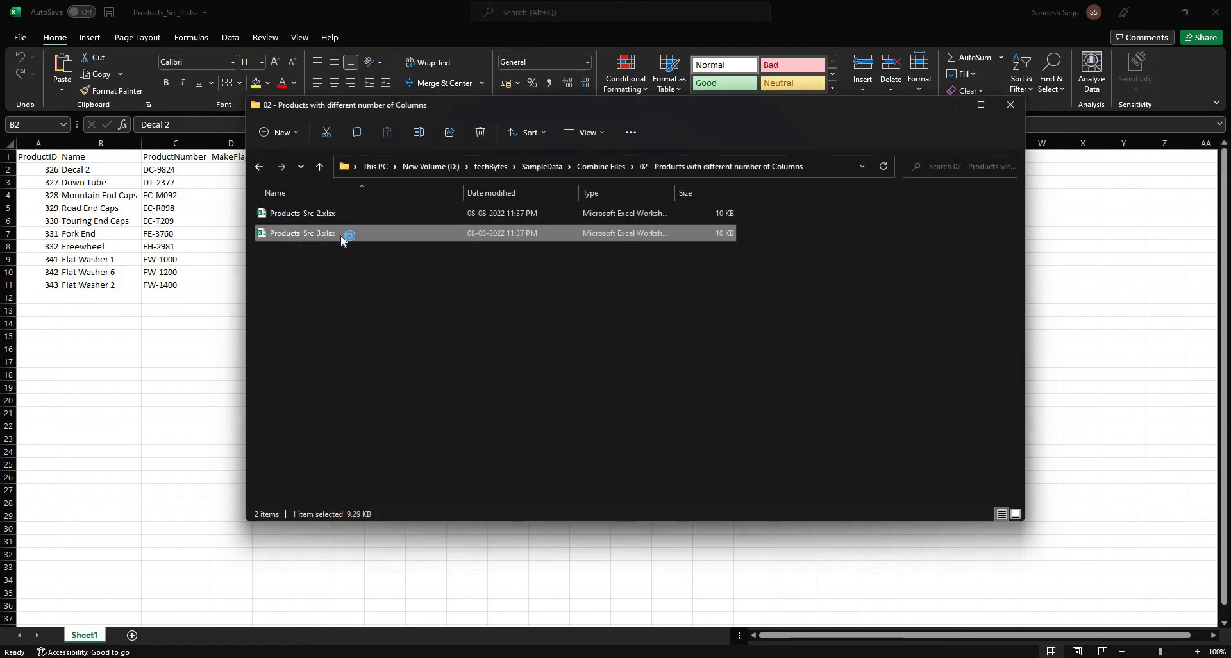
pyautogui.hotkey('alt', 'Tab')
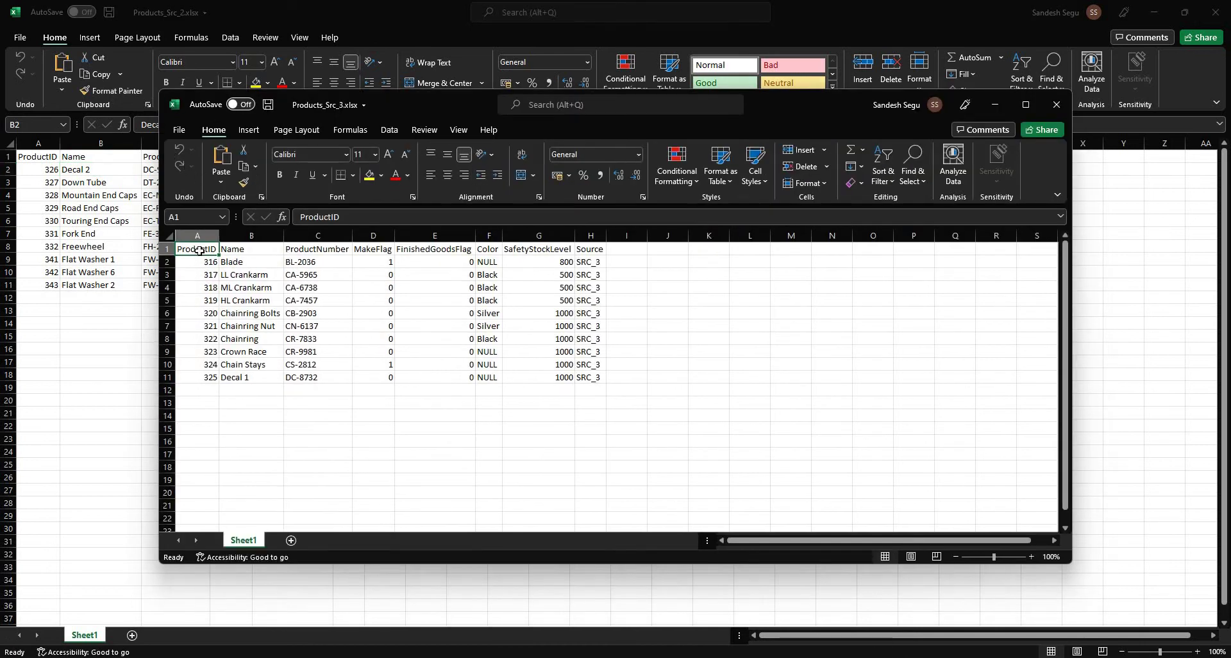
pyautogui.moveTo(196, 249); pyautogui.dragTo(588, 260)
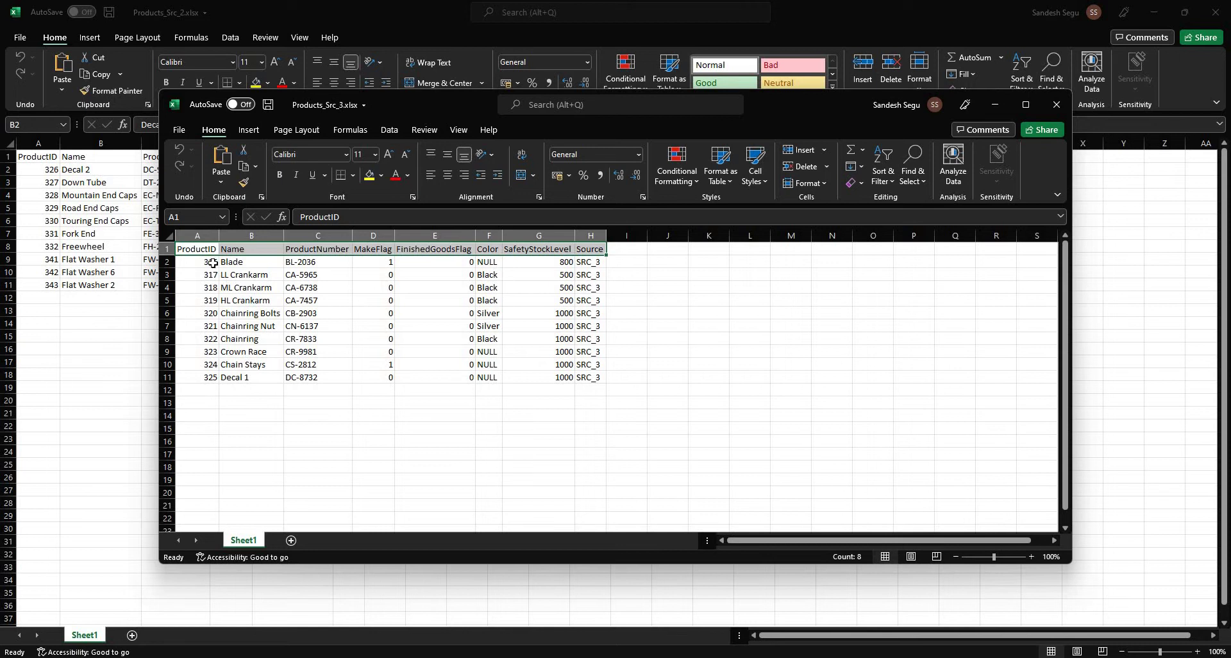
pyautogui.moveTo(213, 263); pyautogui.dragTo(215, 379)
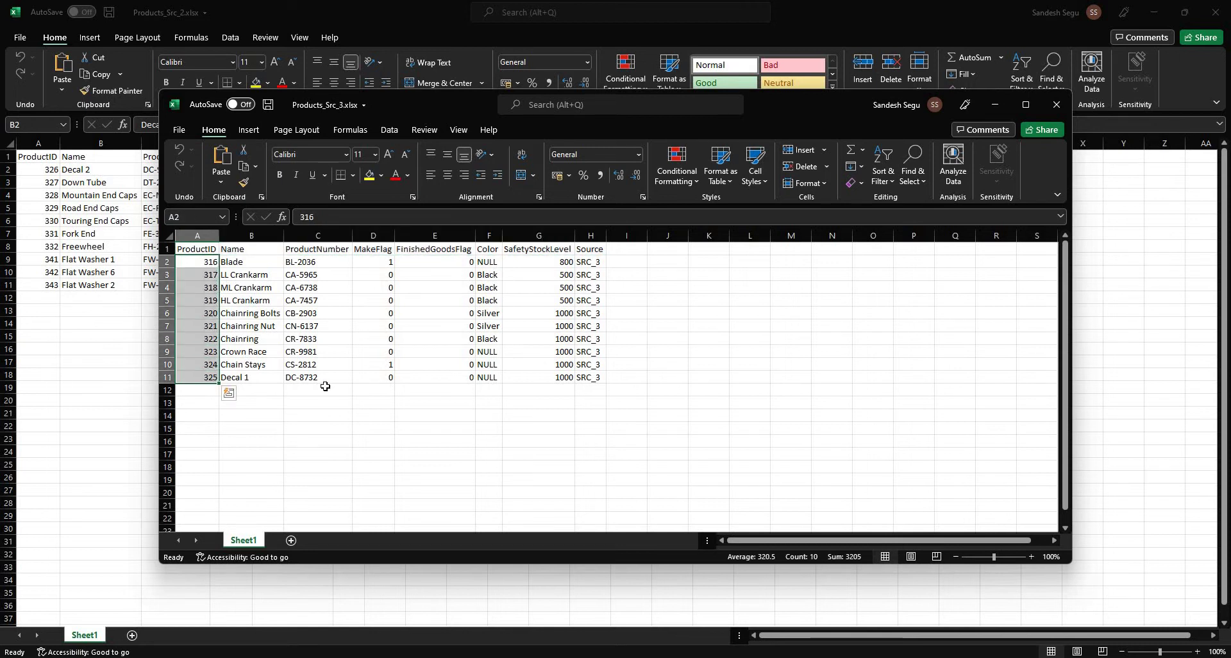
pyautogui.click(308, 413)
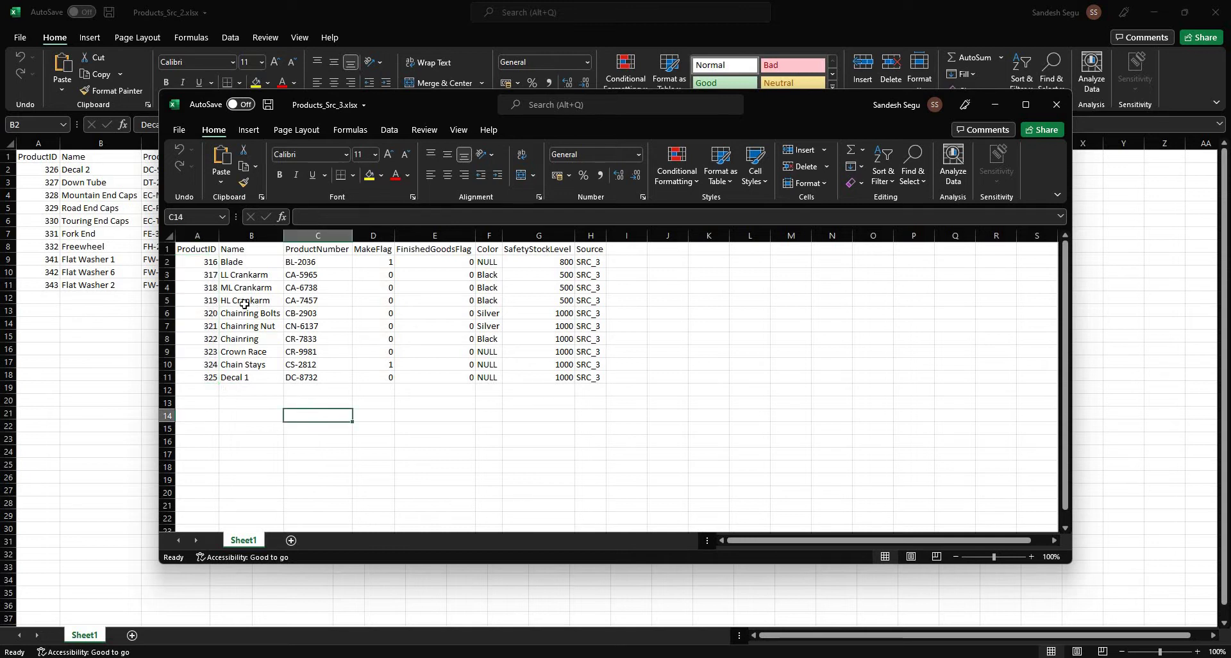
# Step: Compare the columns of Products_Src_3.xlsx with those of Products_Src_2.xlsx, and close both workbooks
pyautogui.moveTo(482, 97); pyautogui.dragTo(452, 125)
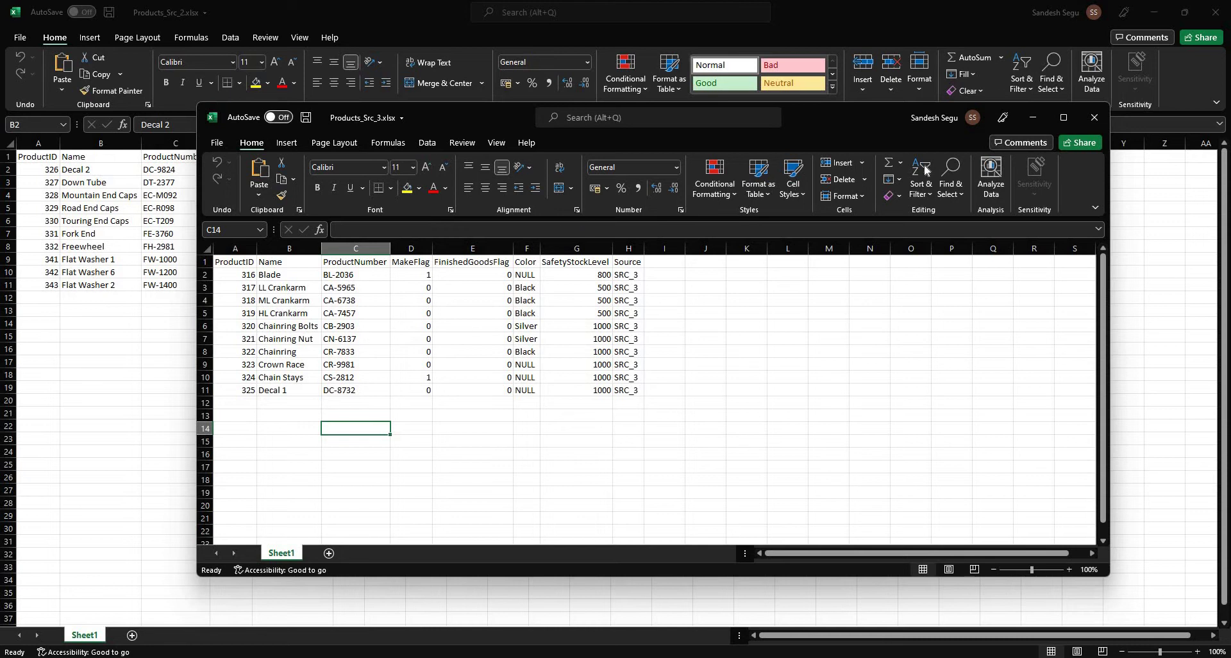
pyautogui.click(1094, 118)
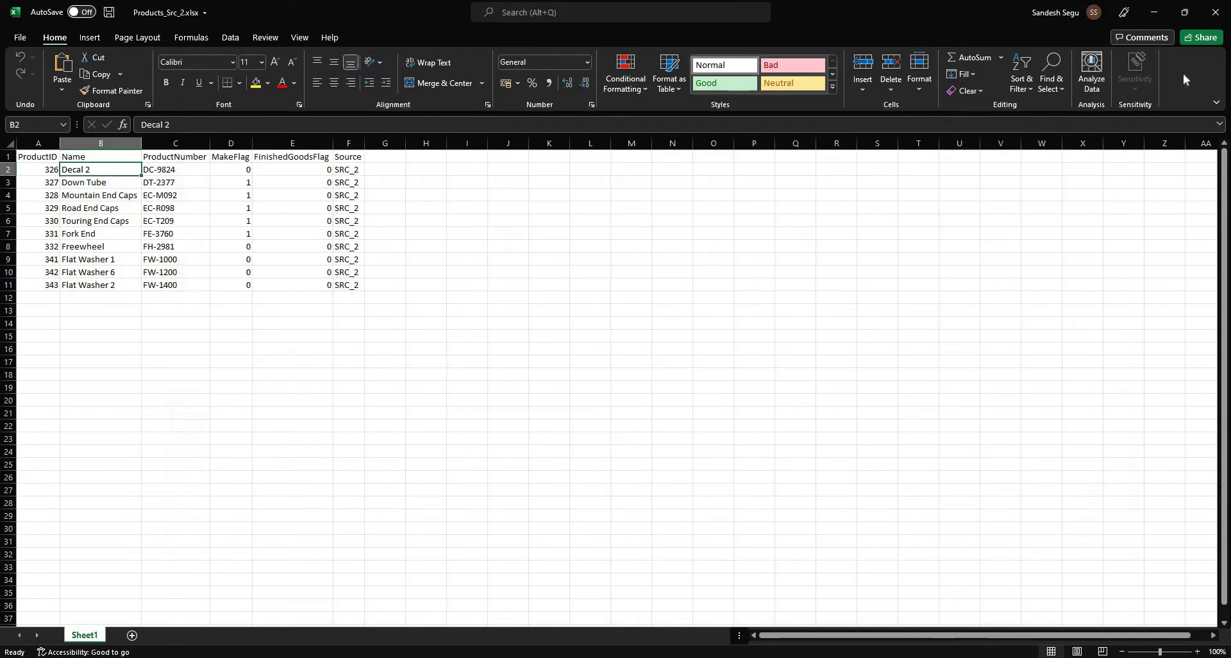
pyautogui.click(1213, 13)
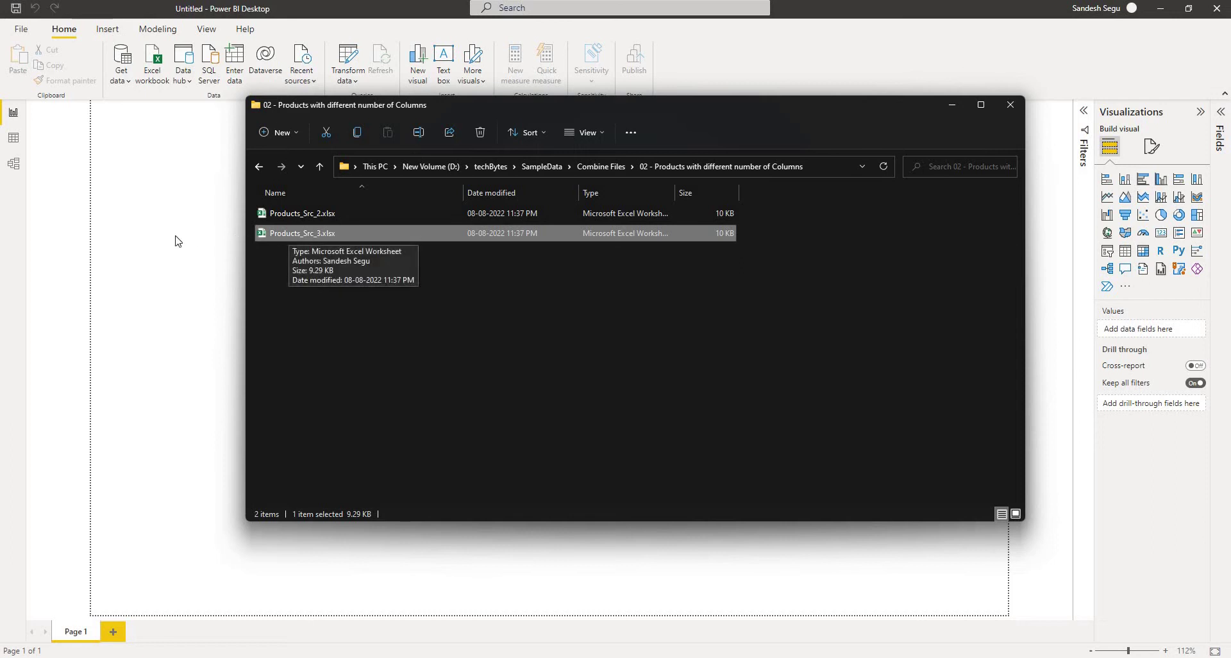
# Step: Copy the path of the "02 - Products with different number of Columns" folder in File Explorer and return to Power BI Desktop
pyautogui.click(199, 239)
pyautogui.hotkey('alt', 'Tab')
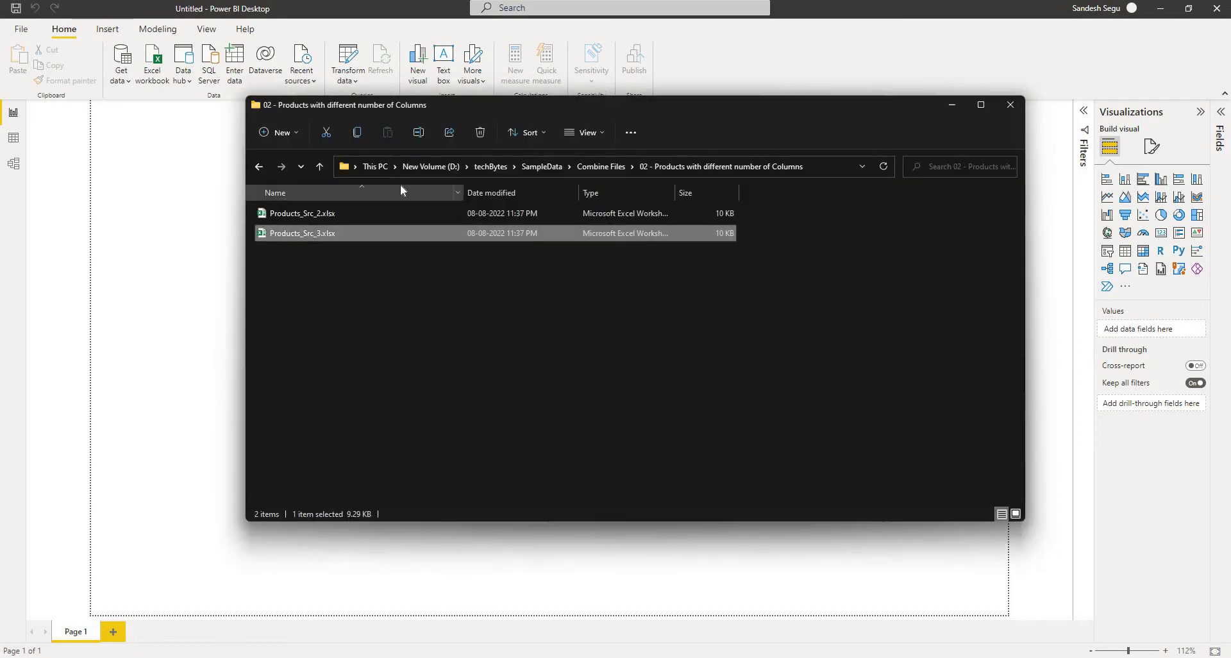
pyautogui.click(826, 168)
pyautogui.click(183, 127)
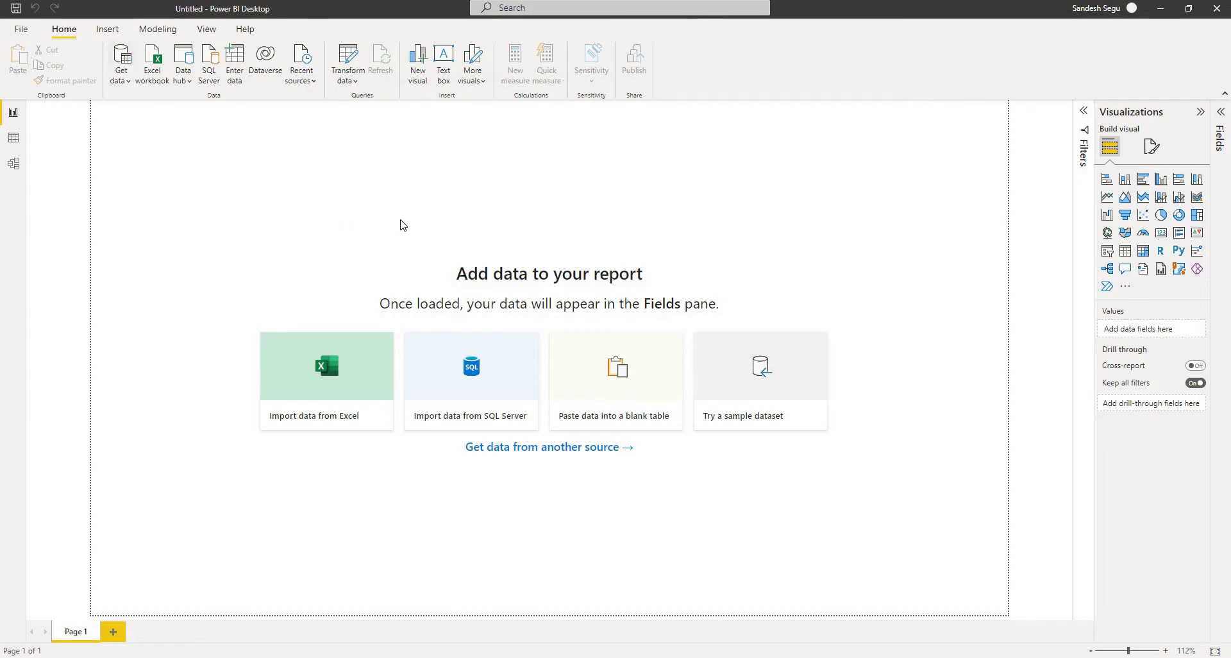
# Step: Get data from a folder, using the copied path of "02 - Products with different number of Columns"
pyautogui.click(127, 66)
pyautogui.click(599, 266)
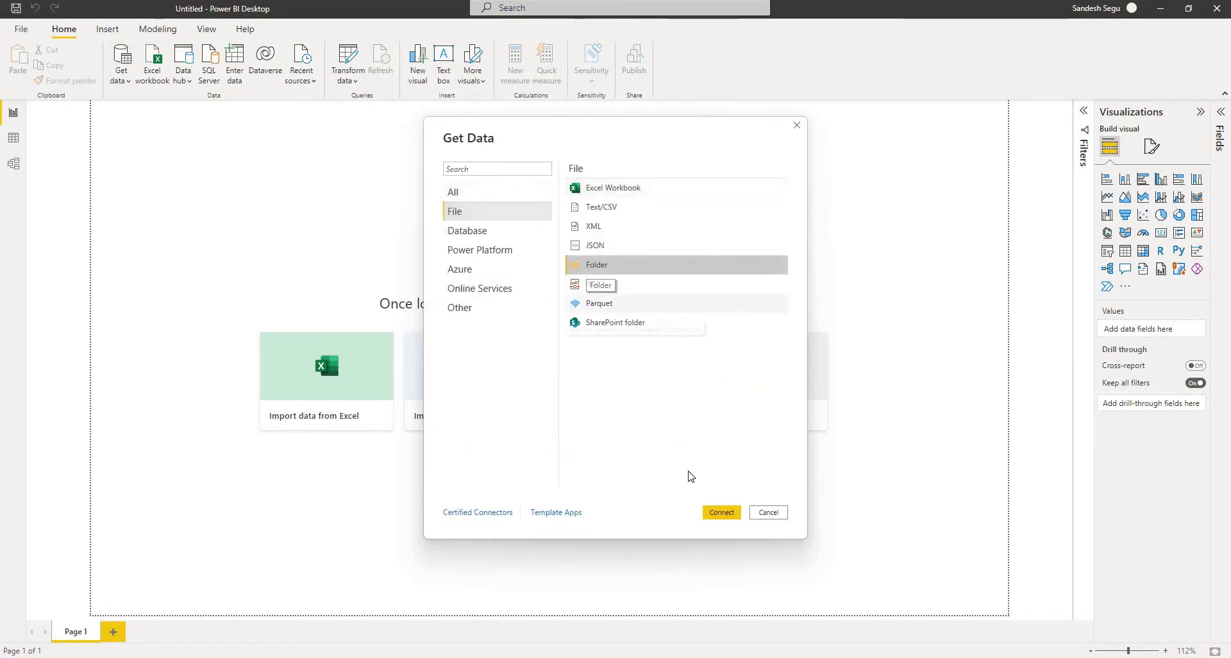
pyautogui.click(723, 512)
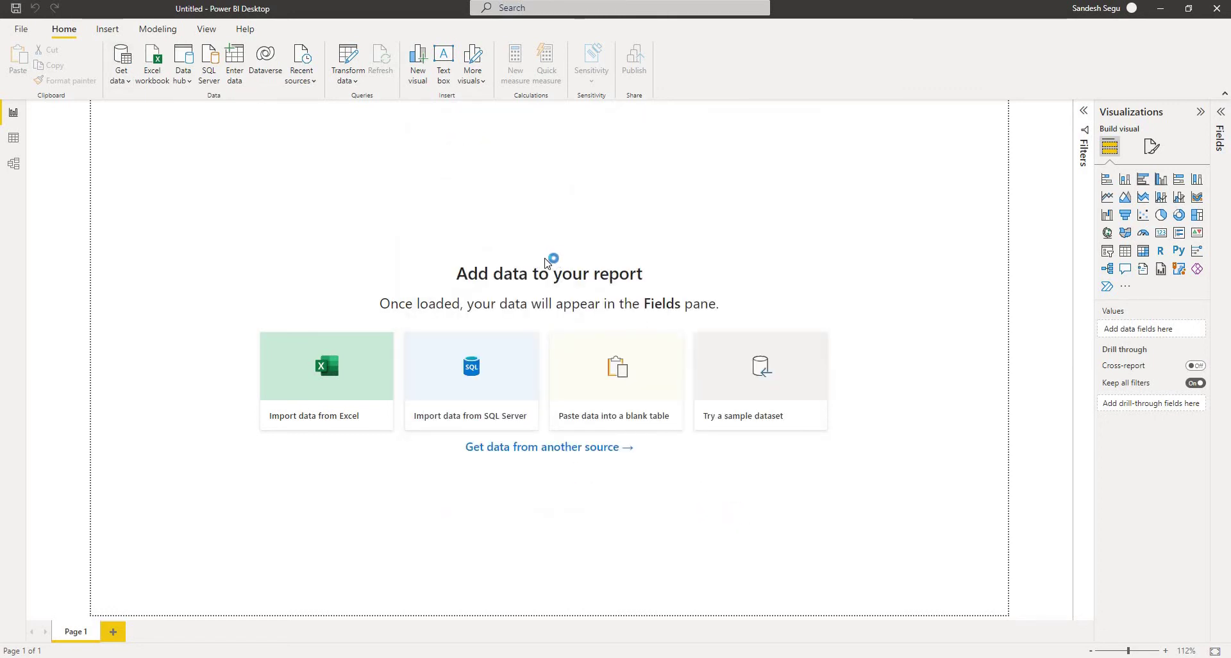
pyautogui.hotkey('ctrl', 'v')
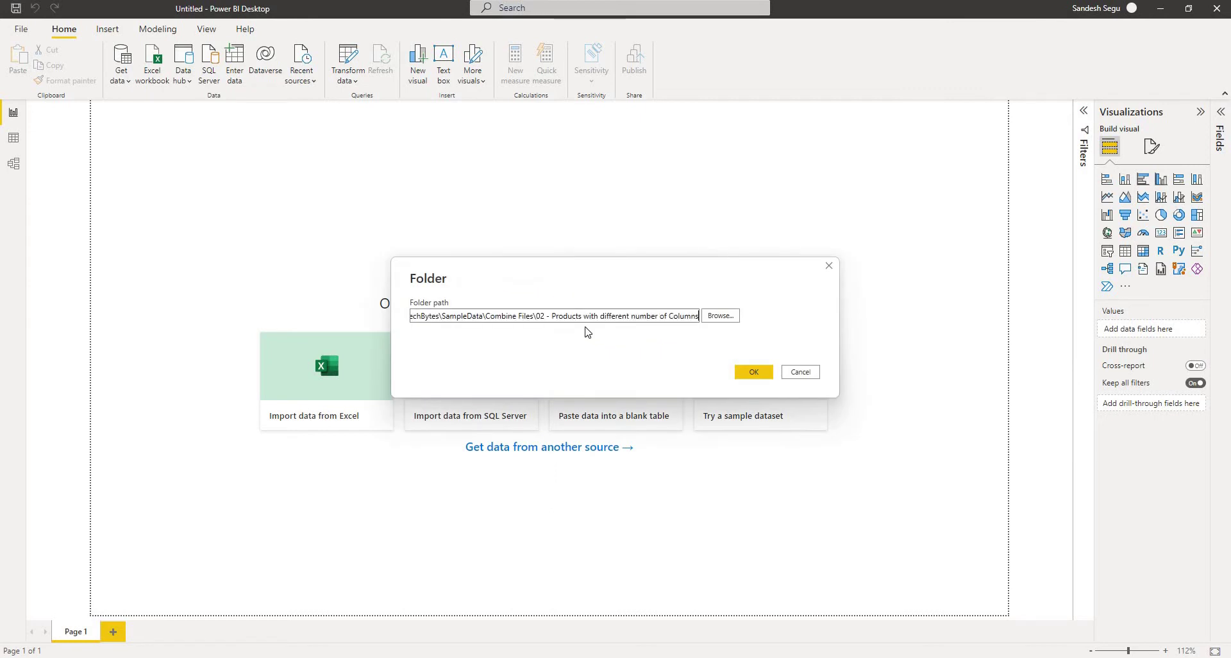
pyautogui.click(745, 369)
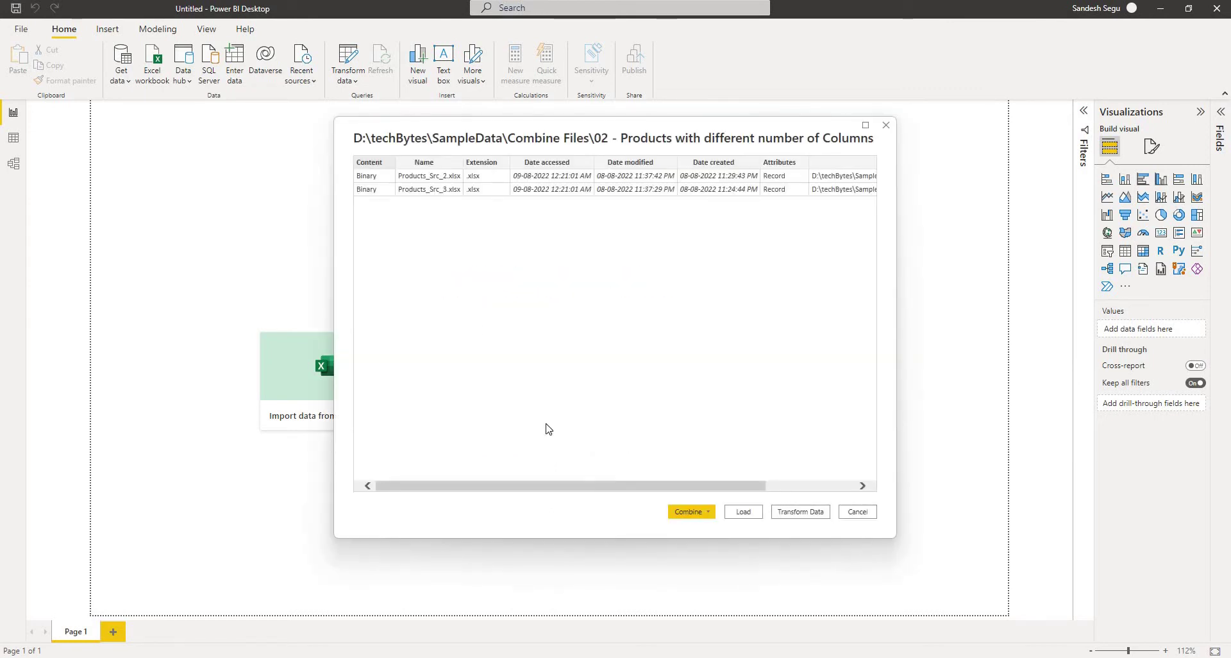
# Step: Combine and transform the folder's files using First file as the sample file and Sheet1 as the object to extract
pyautogui.click(708, 512)
pyautogui.click(718, 533)
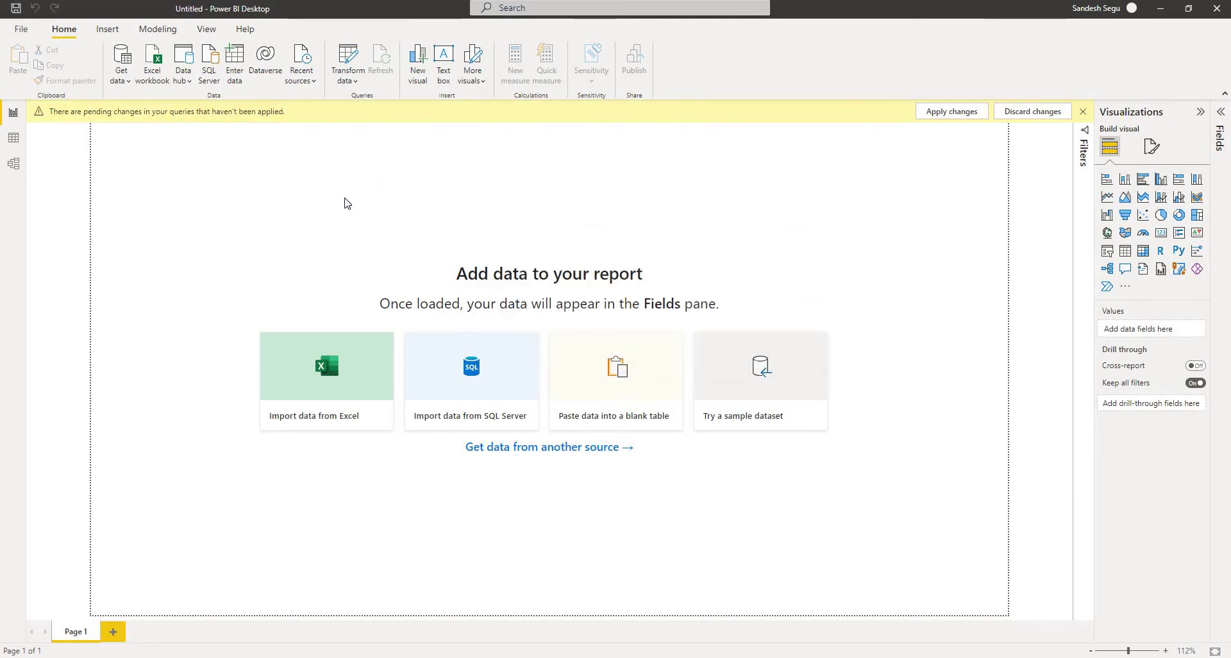
pyautogui.click(345, 71)
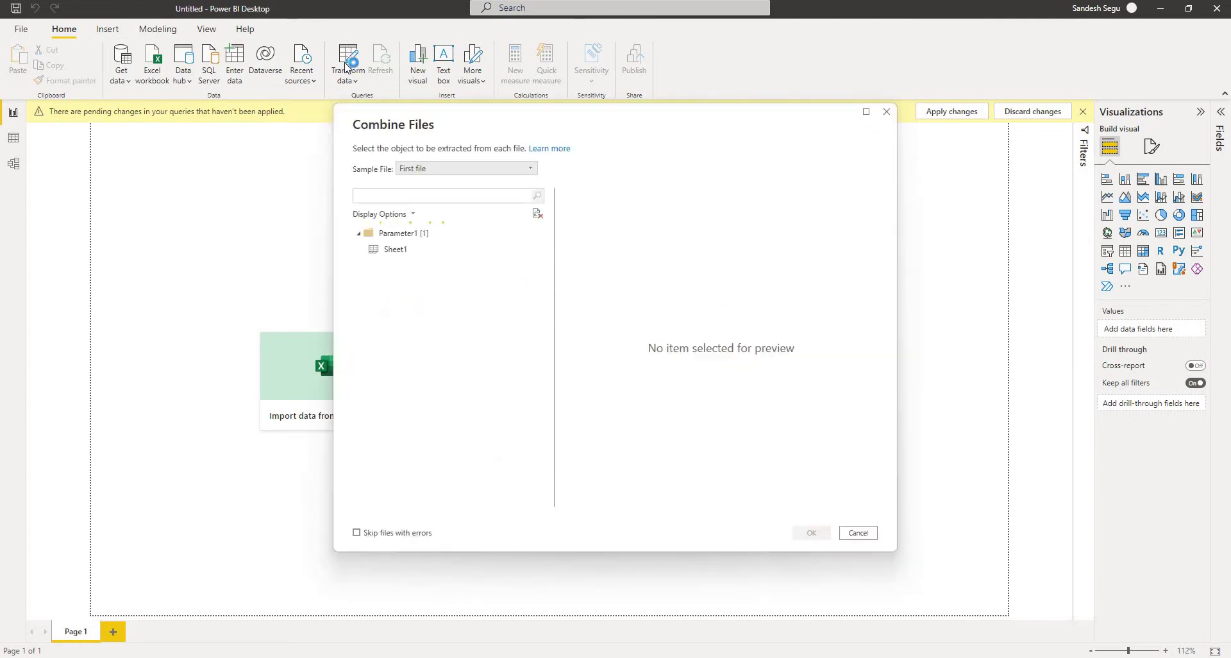
pyautogui.click(415, 169)
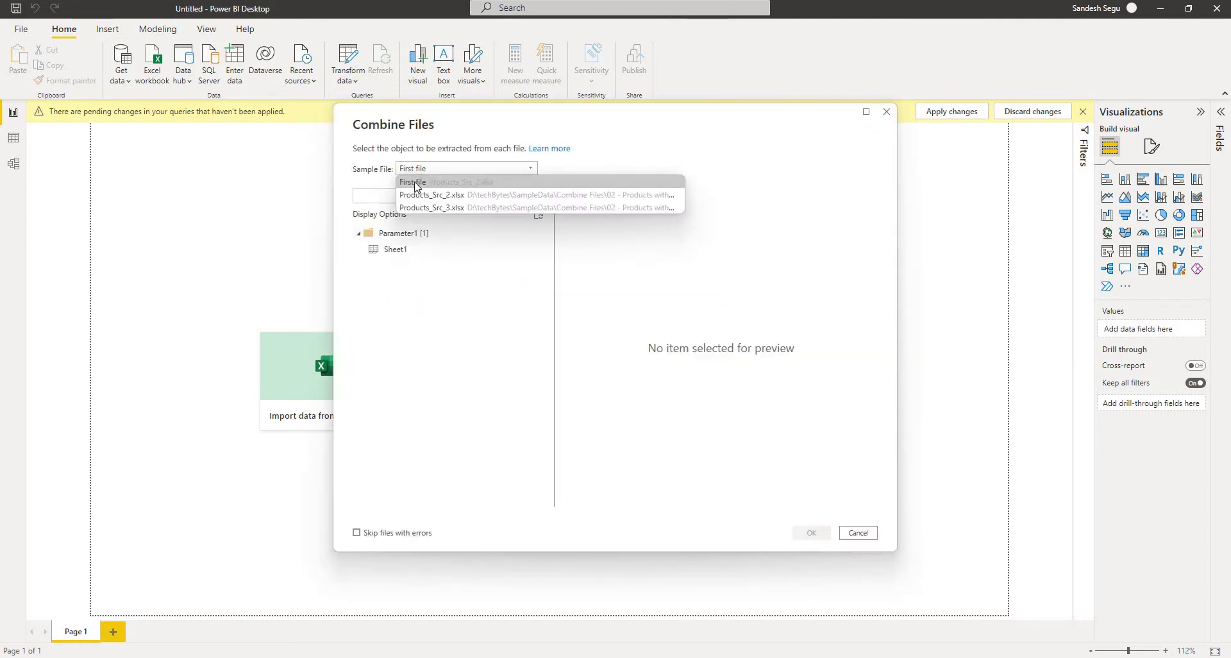
pyautogui.click(382, 183)
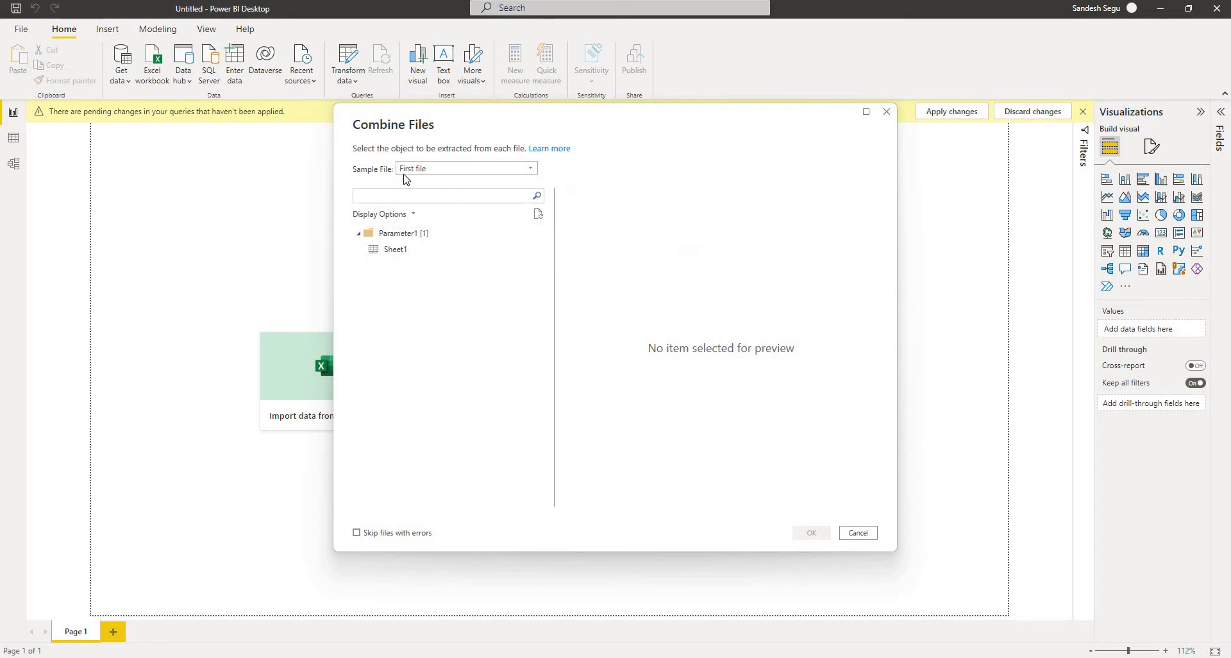
pyautogui.click(400, 250)
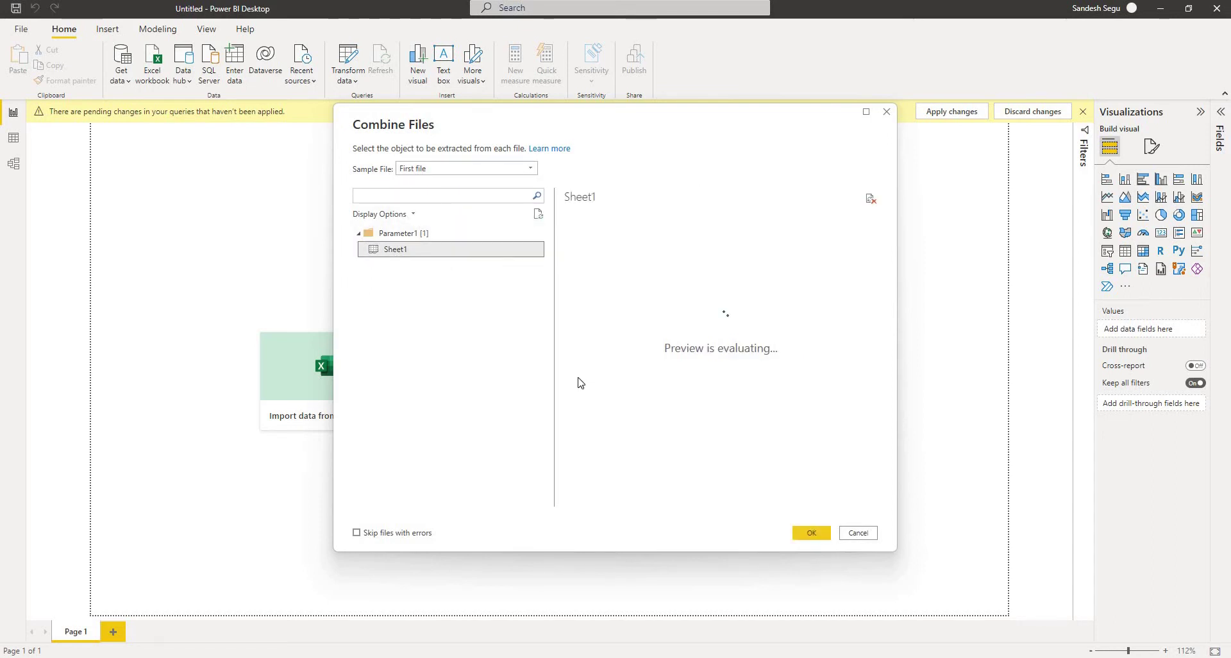
pyautogui.moveTo(826, 504); pyautogui.dragTo(670, 498)
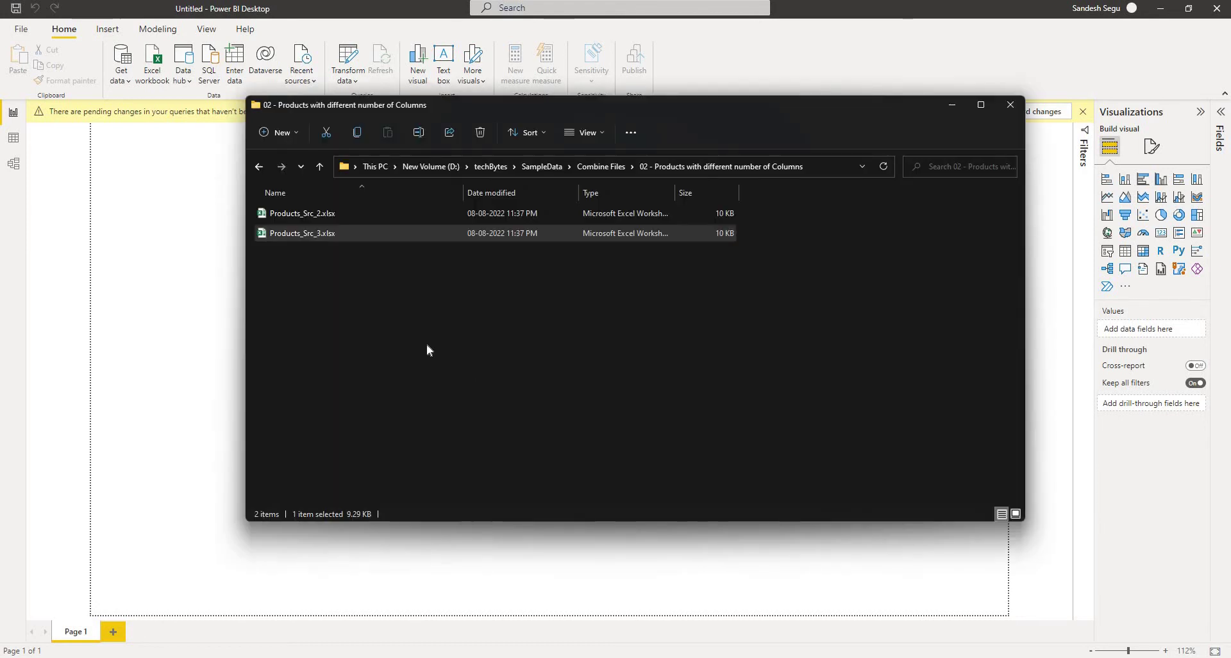
pyautogui.click(209, 305)
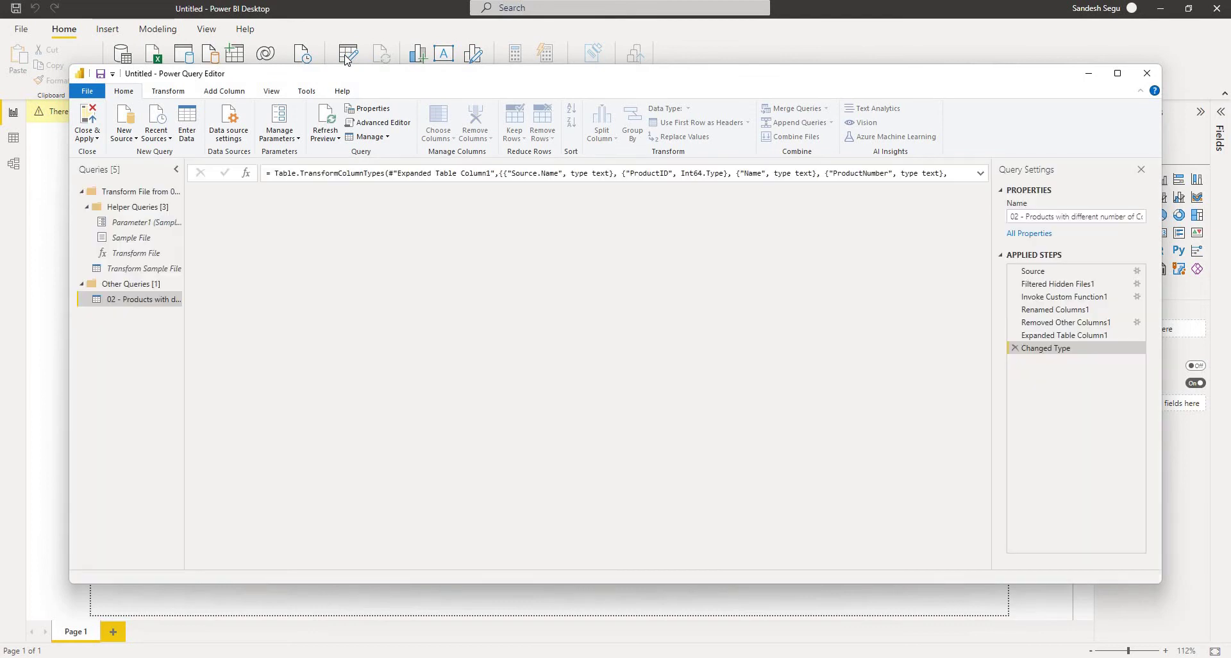
# Step: Open the combined products query in Power Query Editor and maximize the window
pyautogui.click(347, 59)
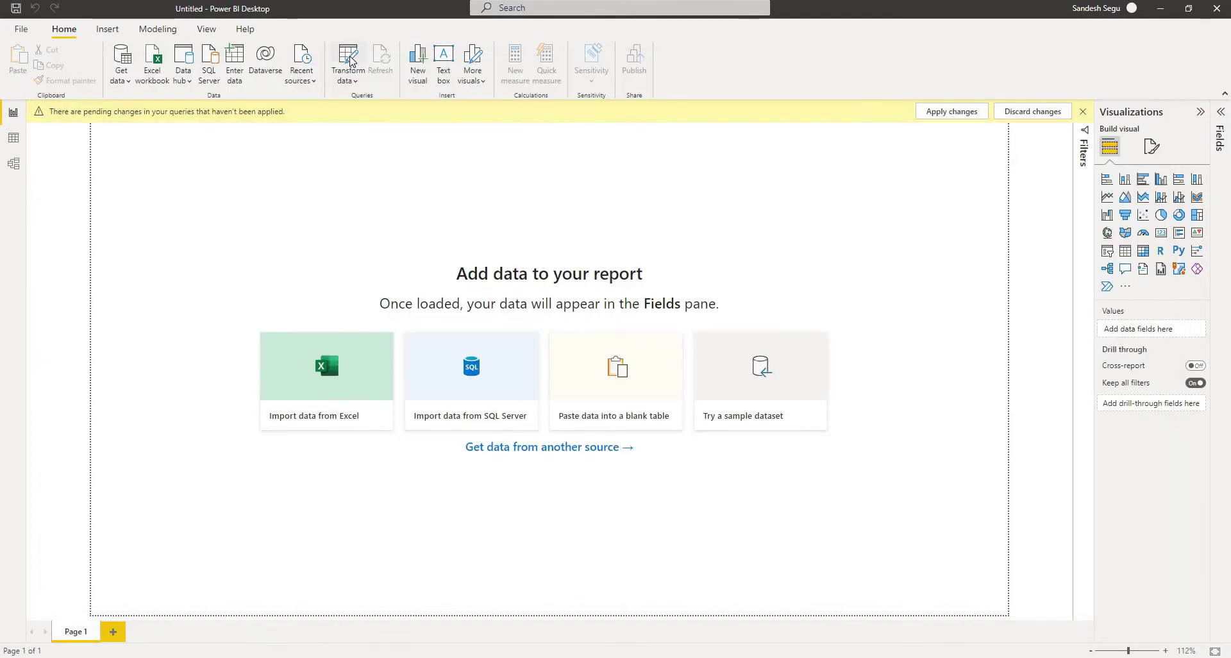
pyautogui.click(350, 61)
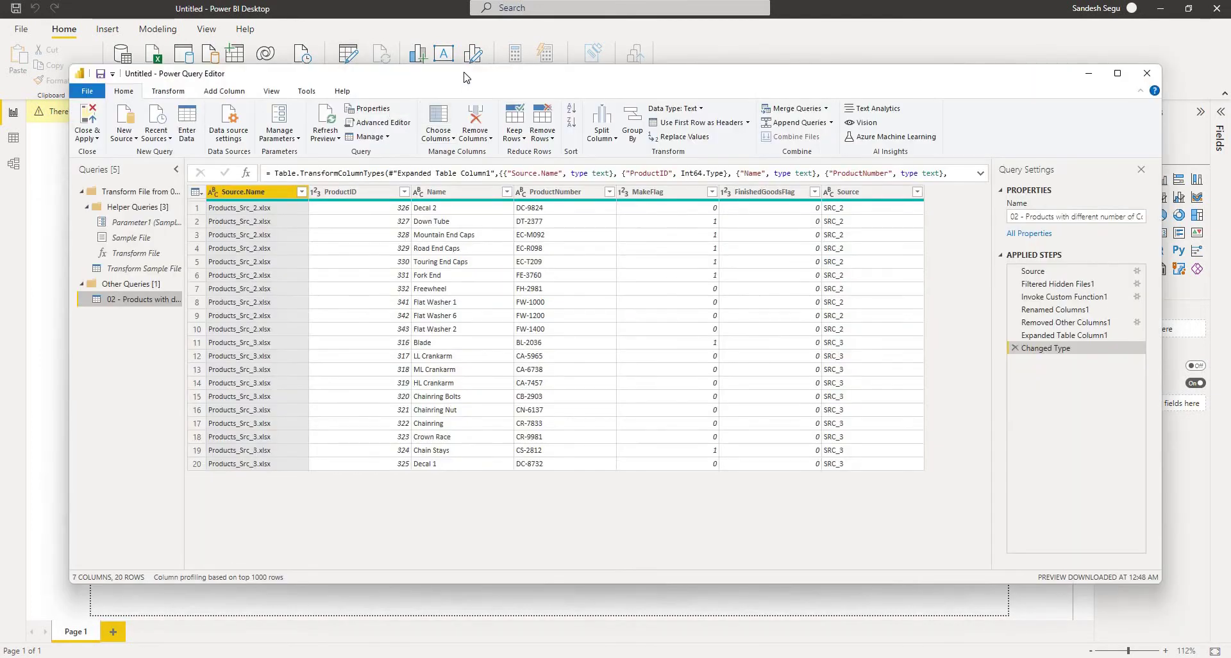
pyautogui.doubleClick(466, 77)
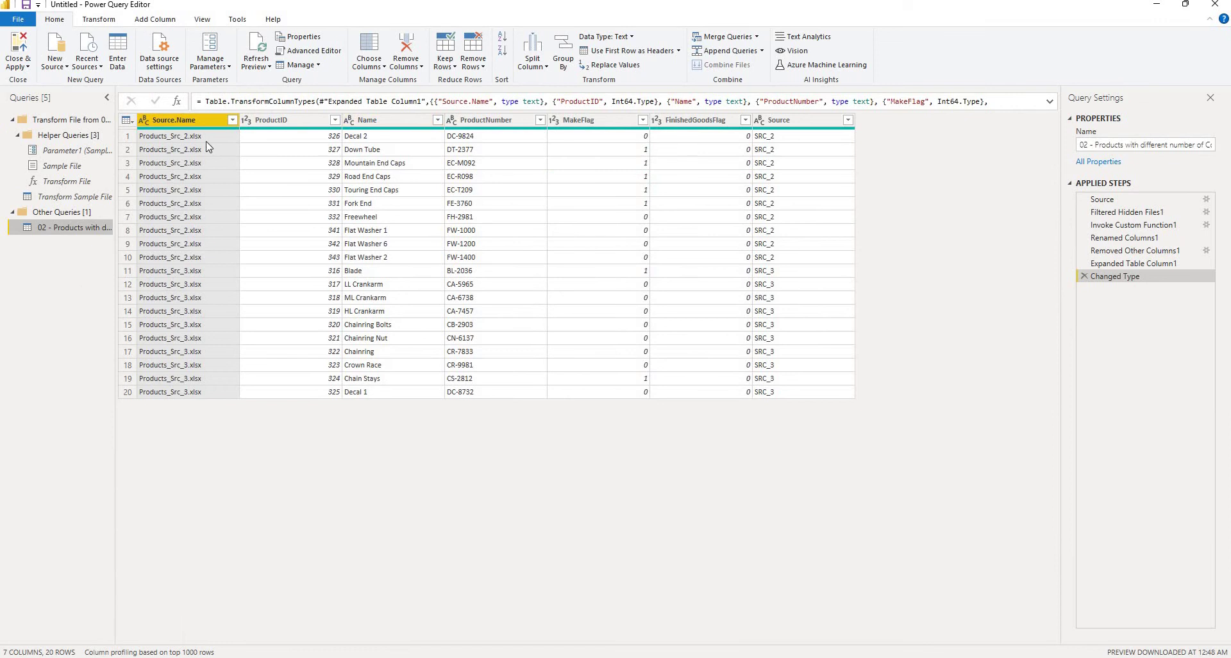
# Step: Compare the combined table's columns and rows with the source files Products_Src_2.xlsx and Products_Src_3.xlsx in File Explorer
pyautogui.keyDown('ctrl'); pyautogui.click(271, 122); pyautogui.keyUp('ctrl')
pyautogui.hotkey('alt', 'Tab')
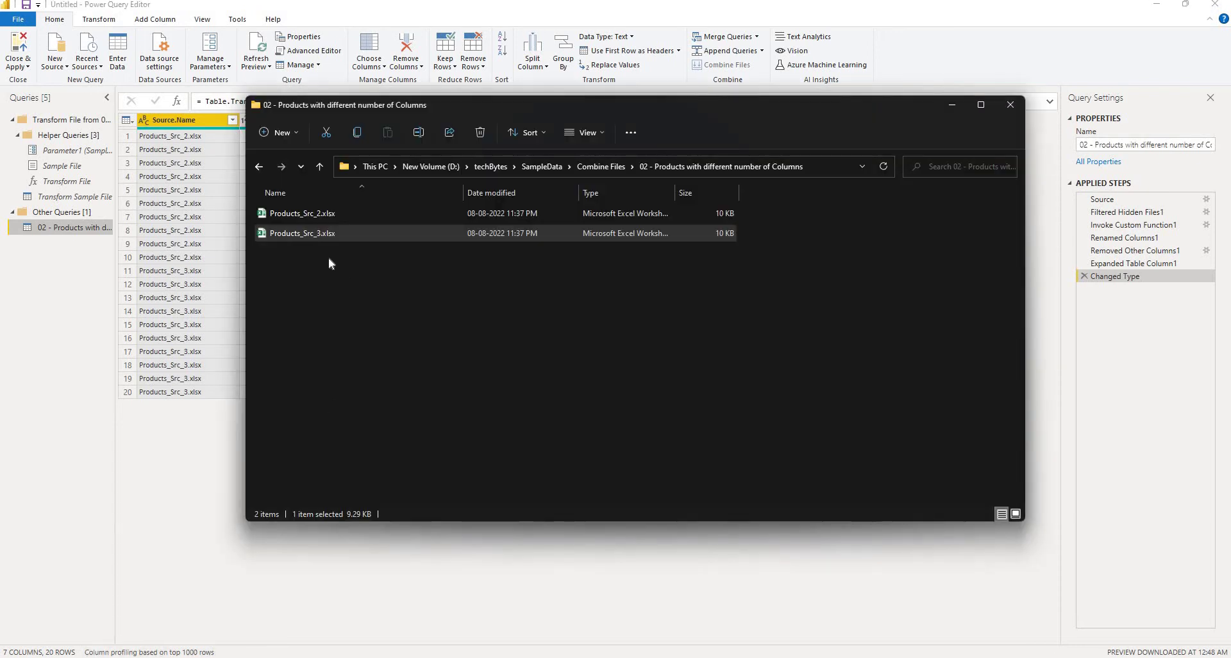
pyautogui.click(302, 215)
pyautogui.click(319, 236)
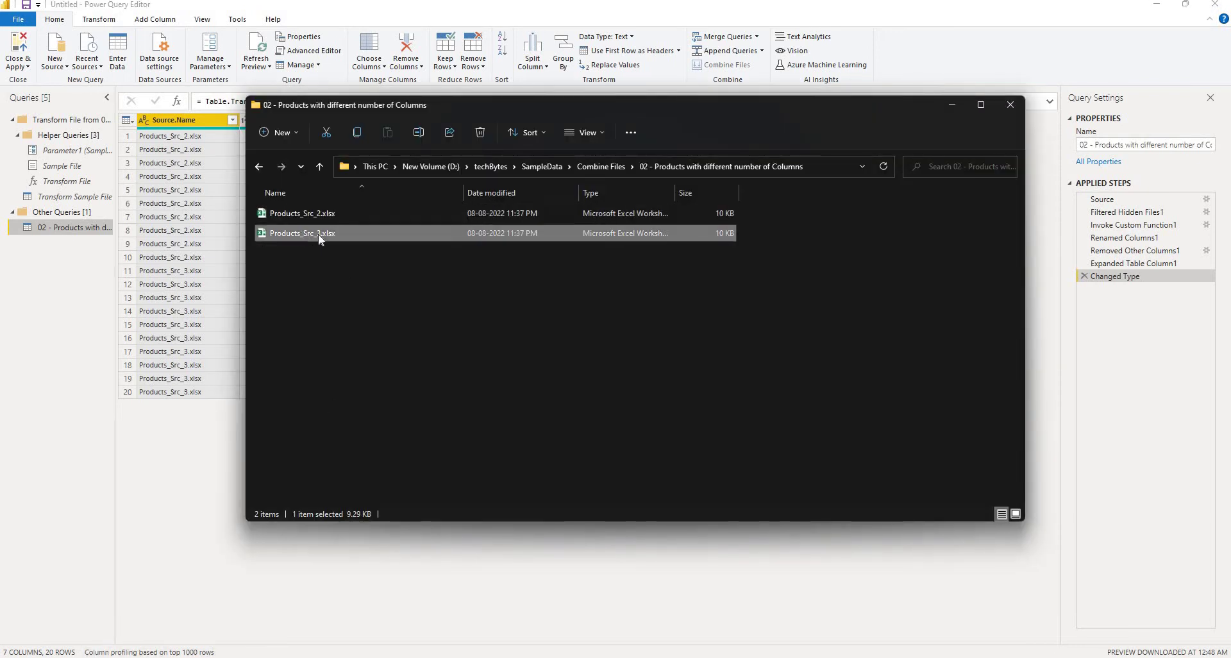
pyautogui.click(202, 436)
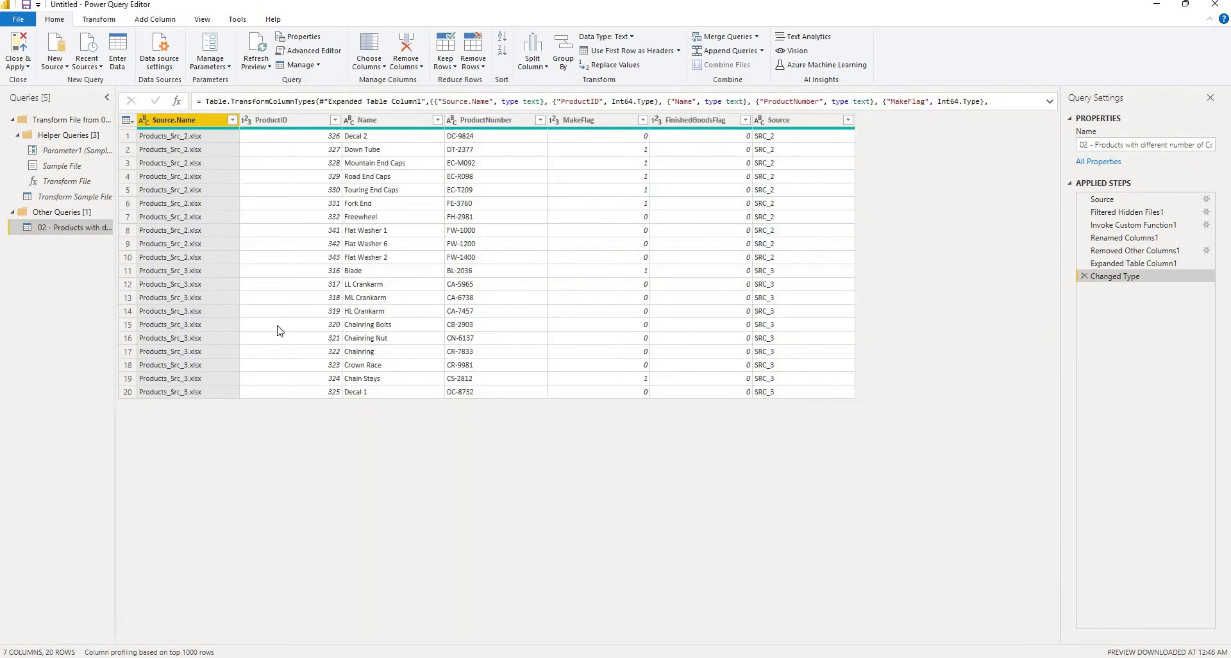
pyautogui.hotkey('alt', 'Tab')
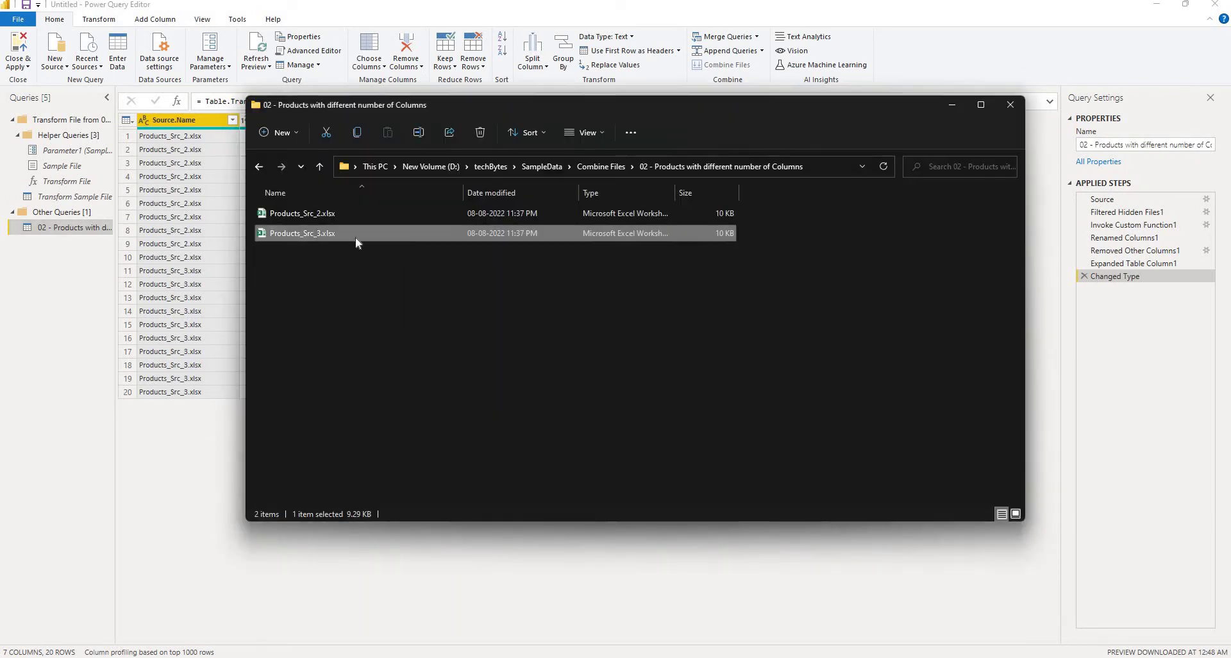
pyautogui.click(310, 216)
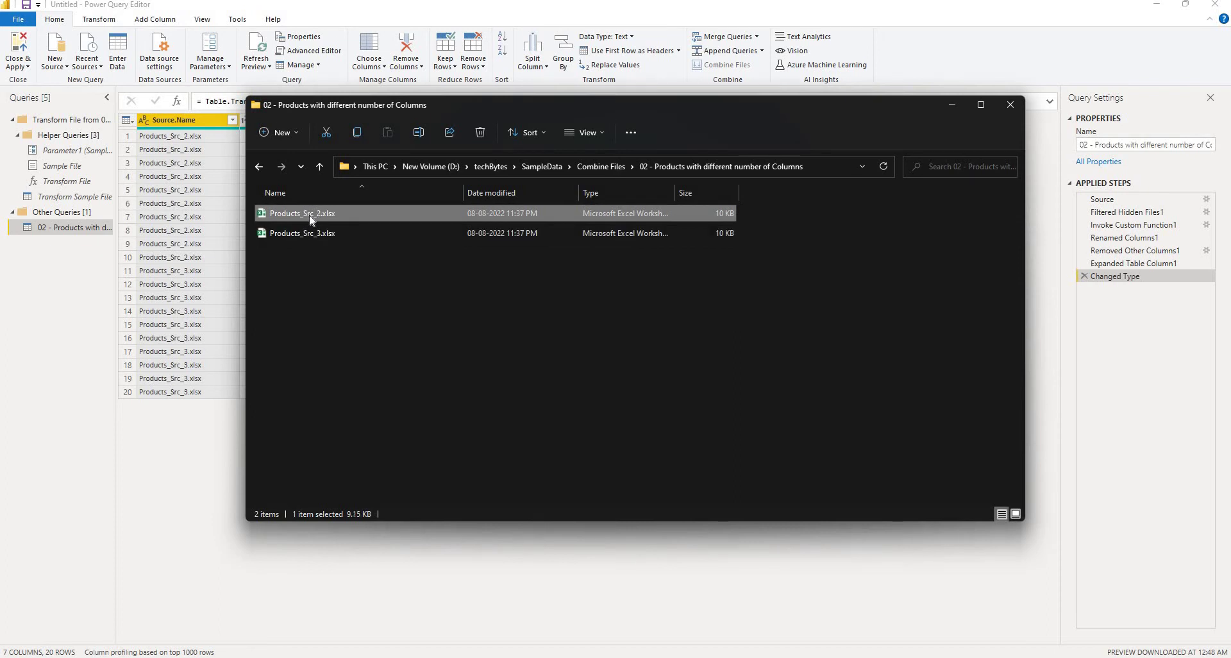
pyautogui.hotkey('alt', 'Tab')
pyautogui.click(296, 151)
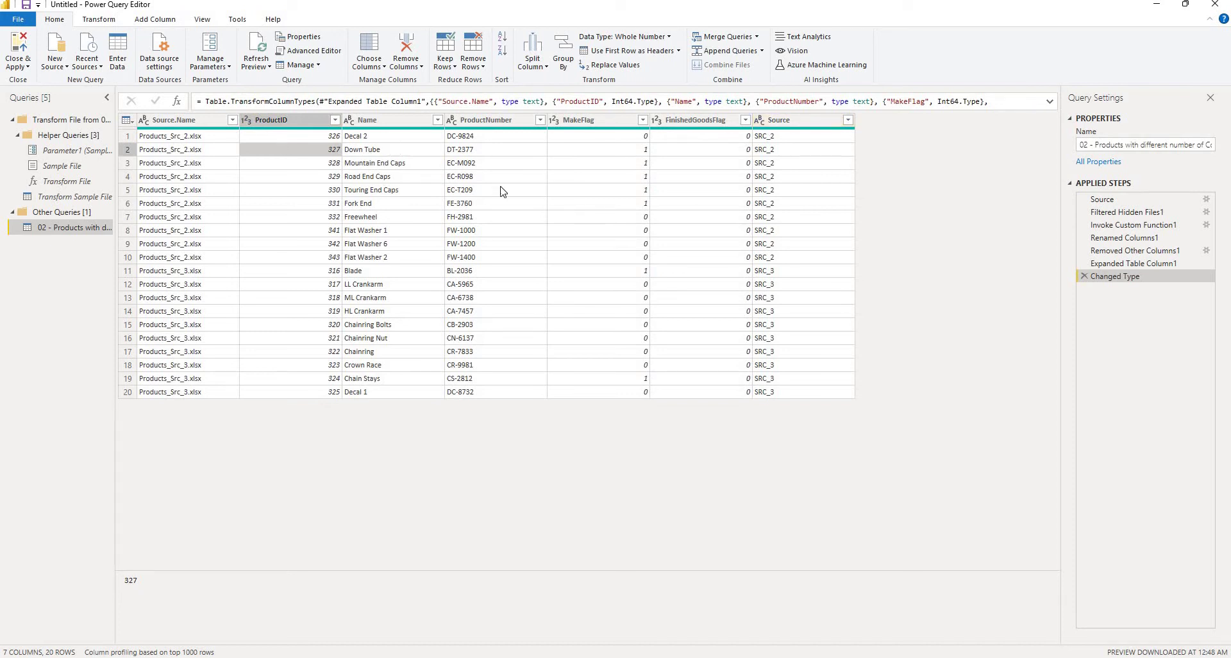
pyautogui.hotkey('alt', 'Tab')
pyautogui.click(310, 239)
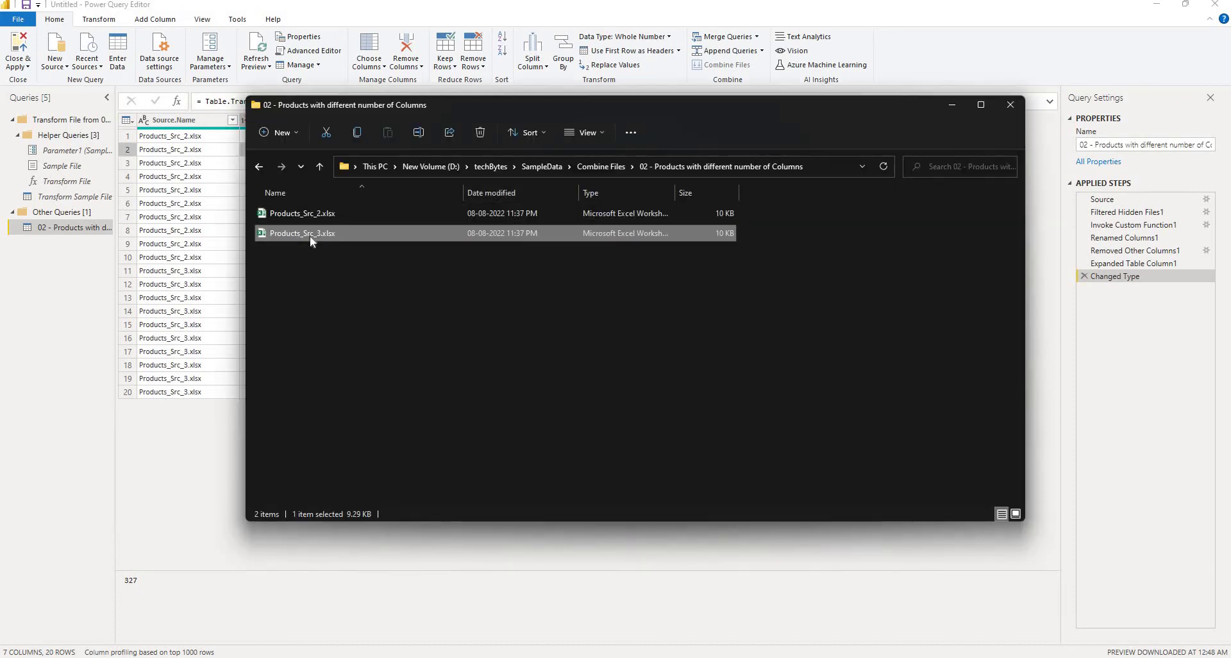
pyautogui.hotkey('alt', 'Tab')
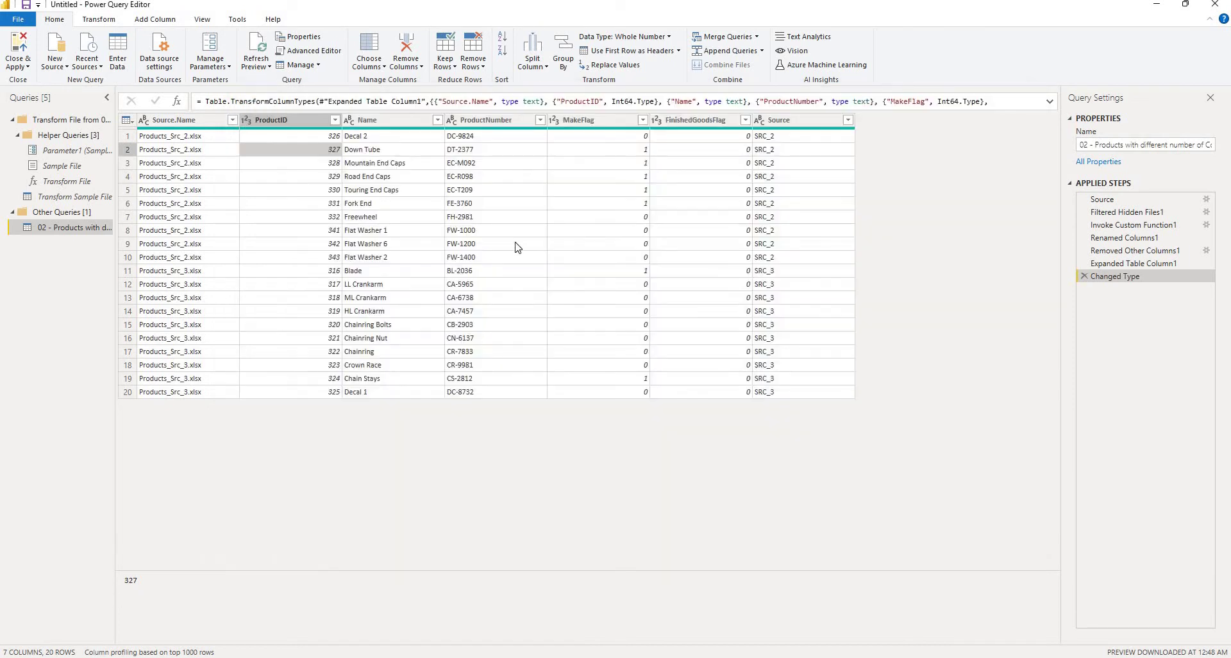
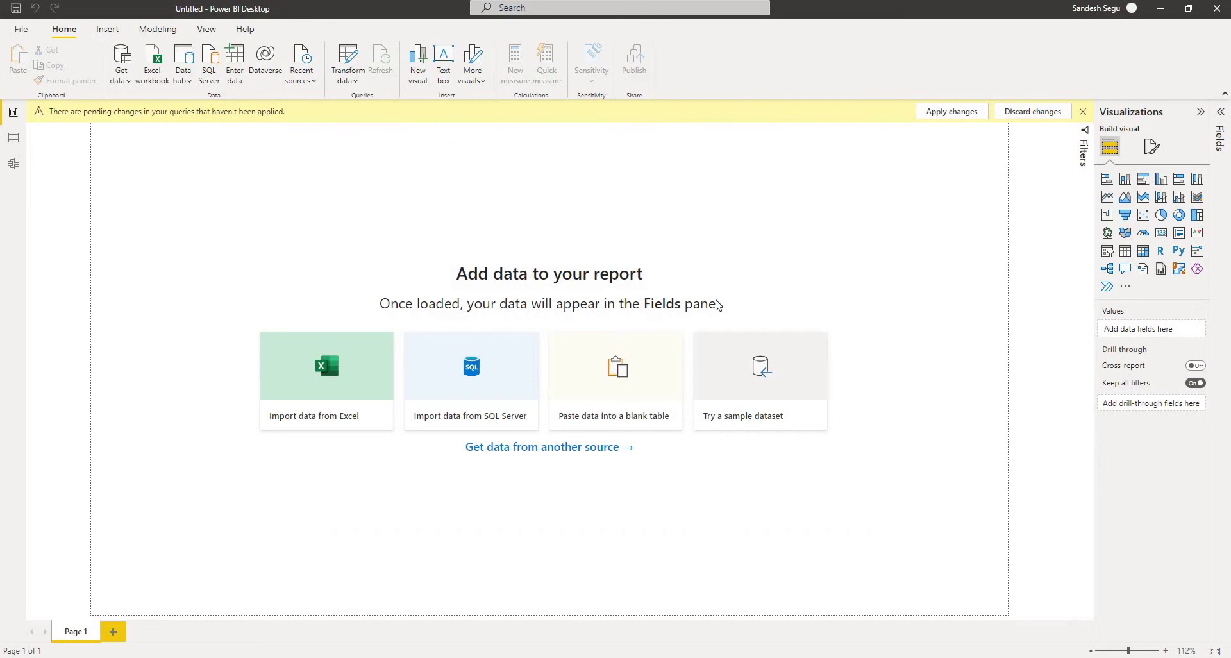
# Step: Discard the pending query changes and connect again to the "02 - Products with different number of Columns" folder as a folder source
pyautogui.click(675, 402)
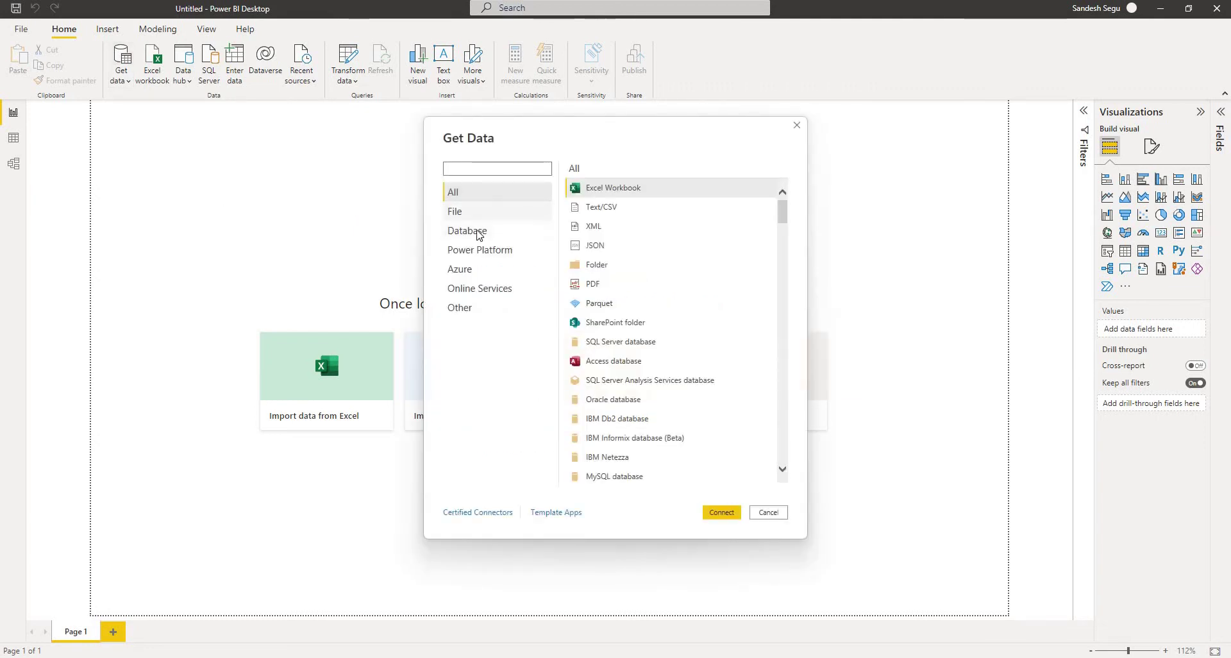
pyautogui.click(458, 211)
pyautogui.click(603, 268)
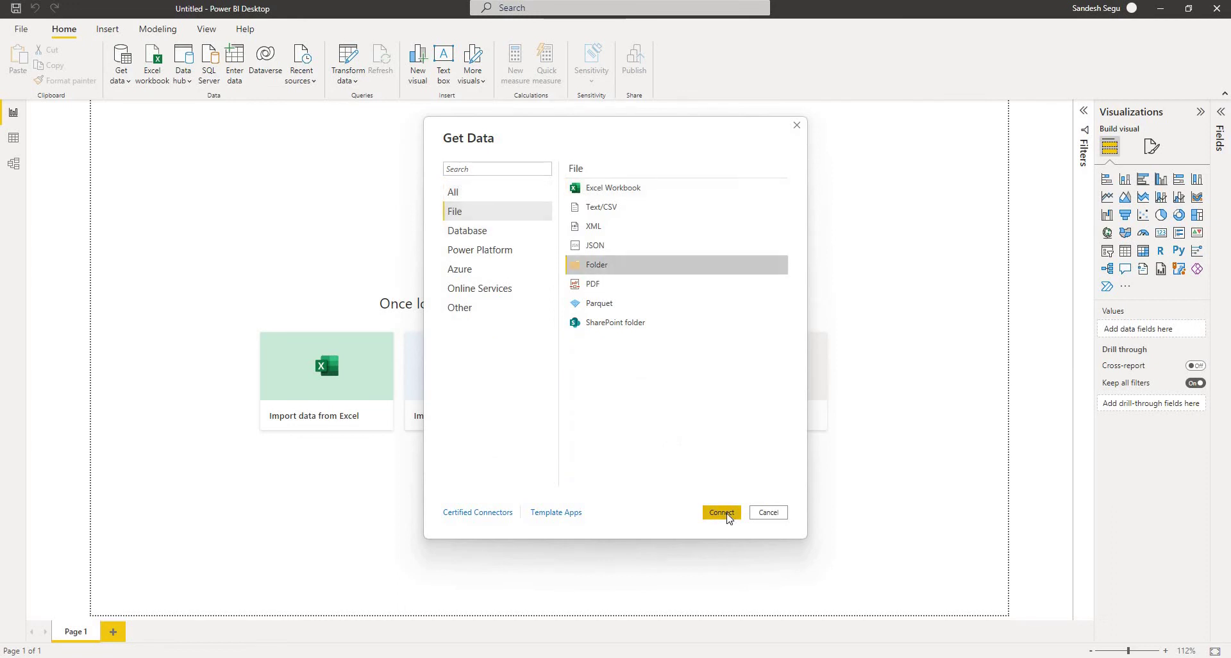
pyautogui.click(728, 513)
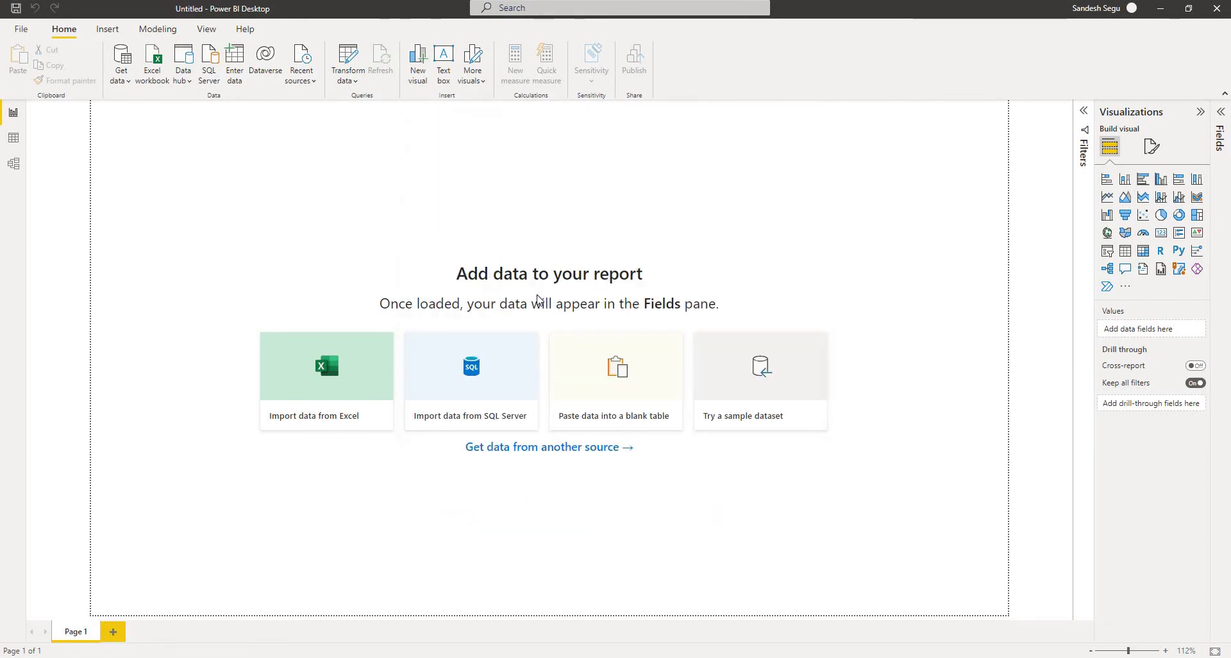
pyautogui.hotkey('ctrl', 'v')
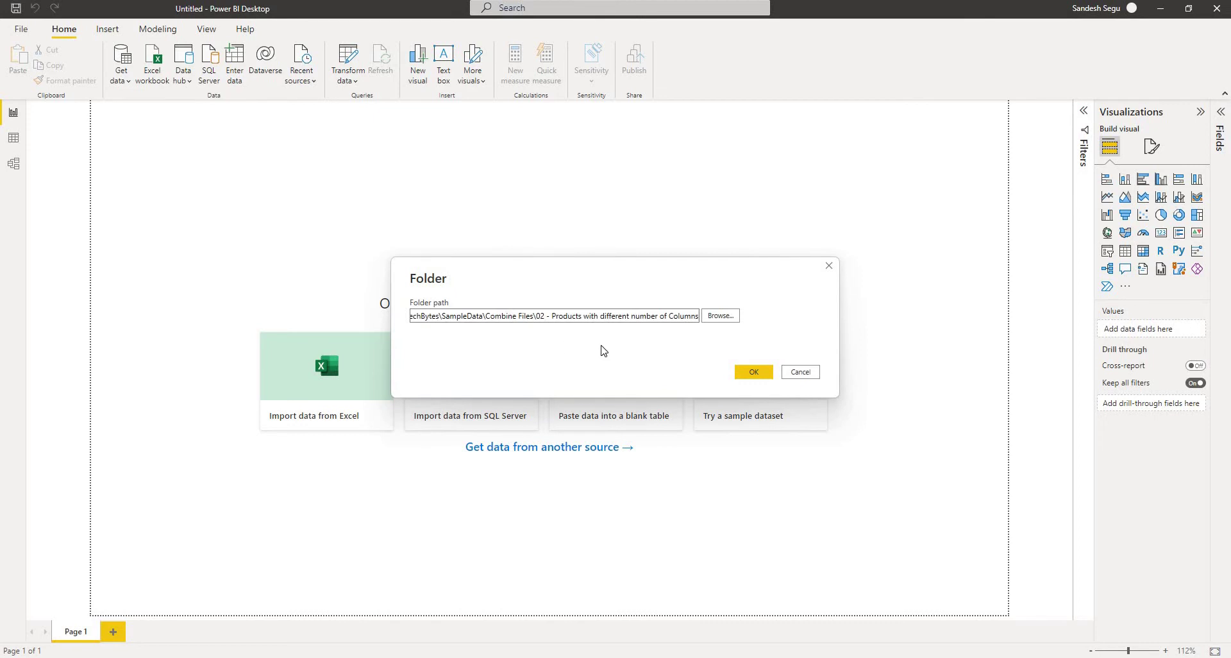
pyautogui.click(747, 377)
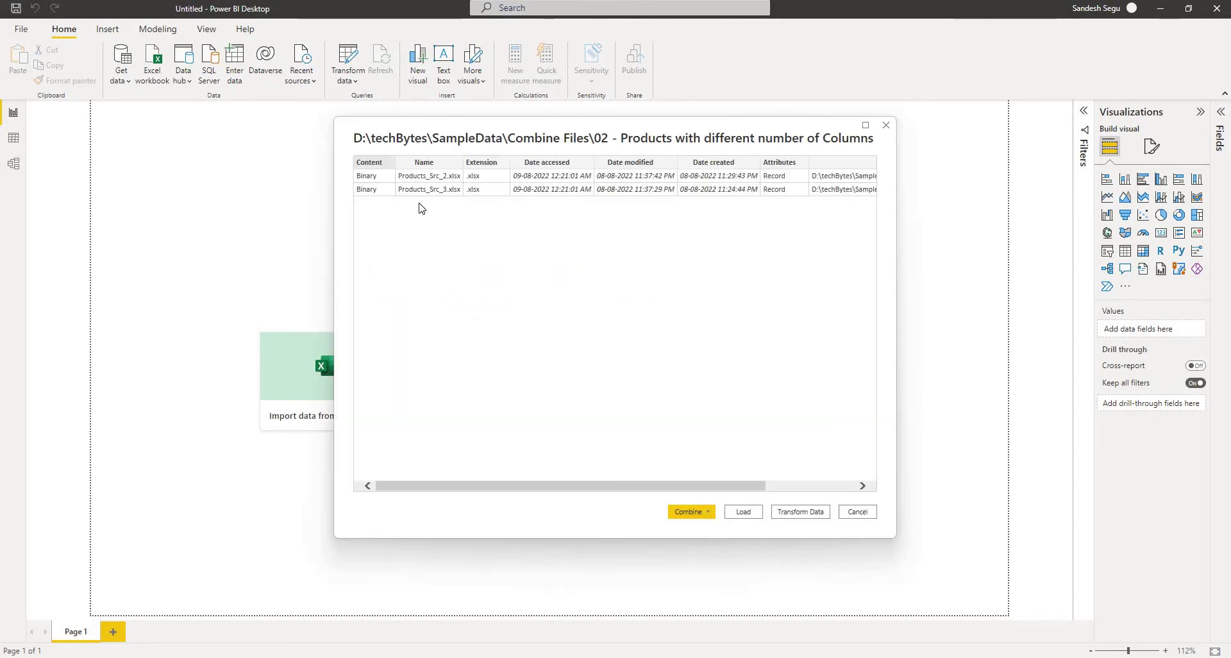
# Step: Combine and transform the folder's files using Products_Src_3.xlsx as the sample file and Sheet1 as the object to extract
pyautogui.click(708, 513)
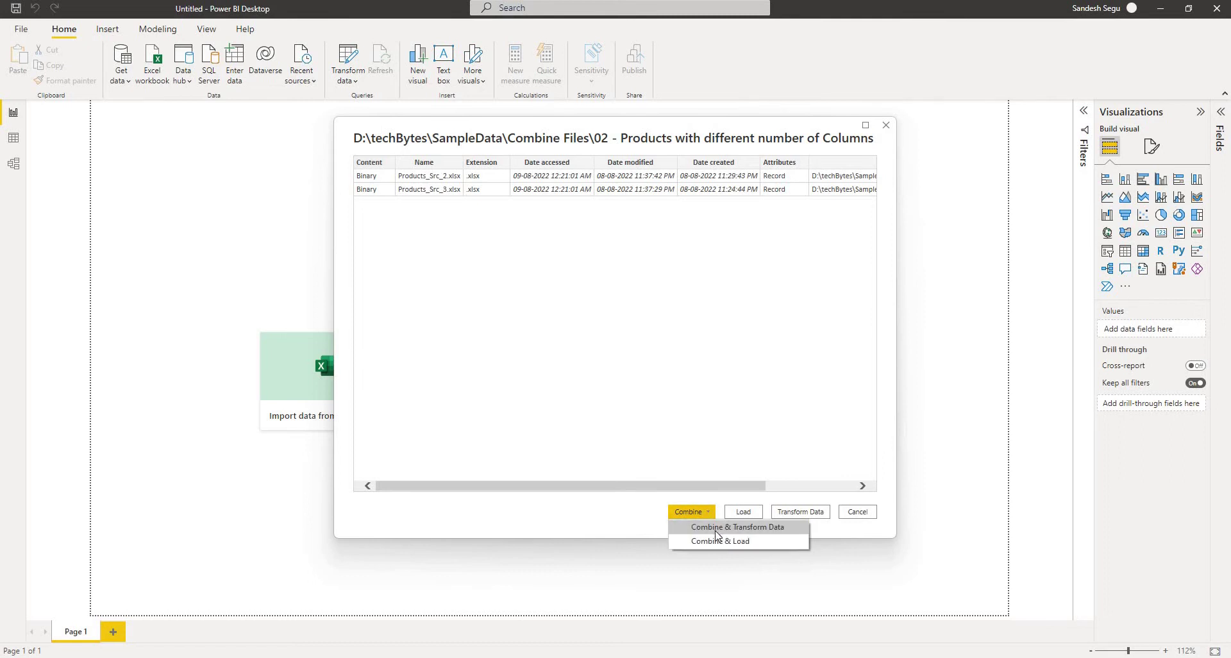
pyautogui.click(715, 532)
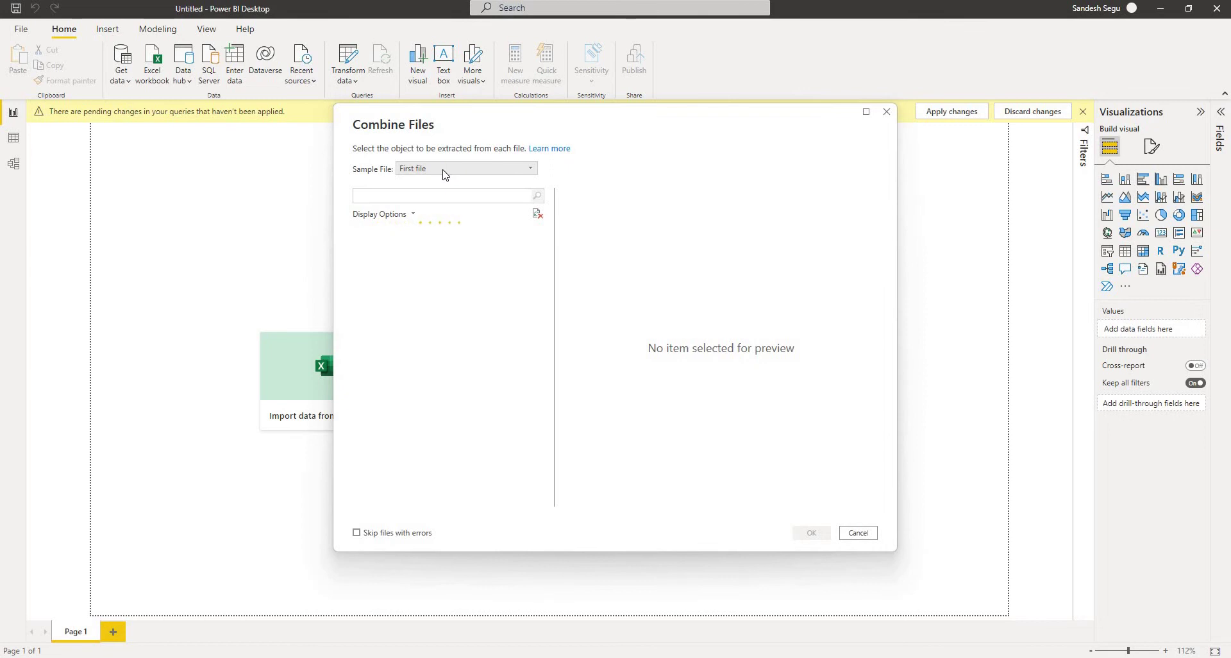
pyautogui.click(445, 170)
pyautogui.click(440, 201)
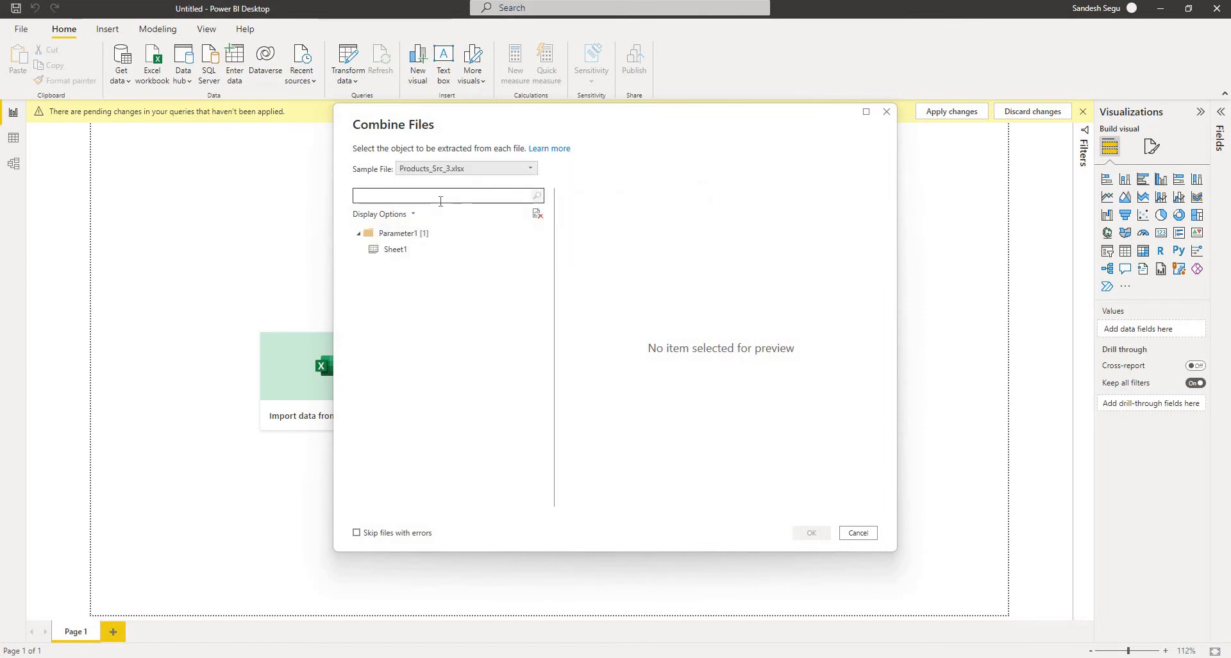
pyautogui.click(445, 252)
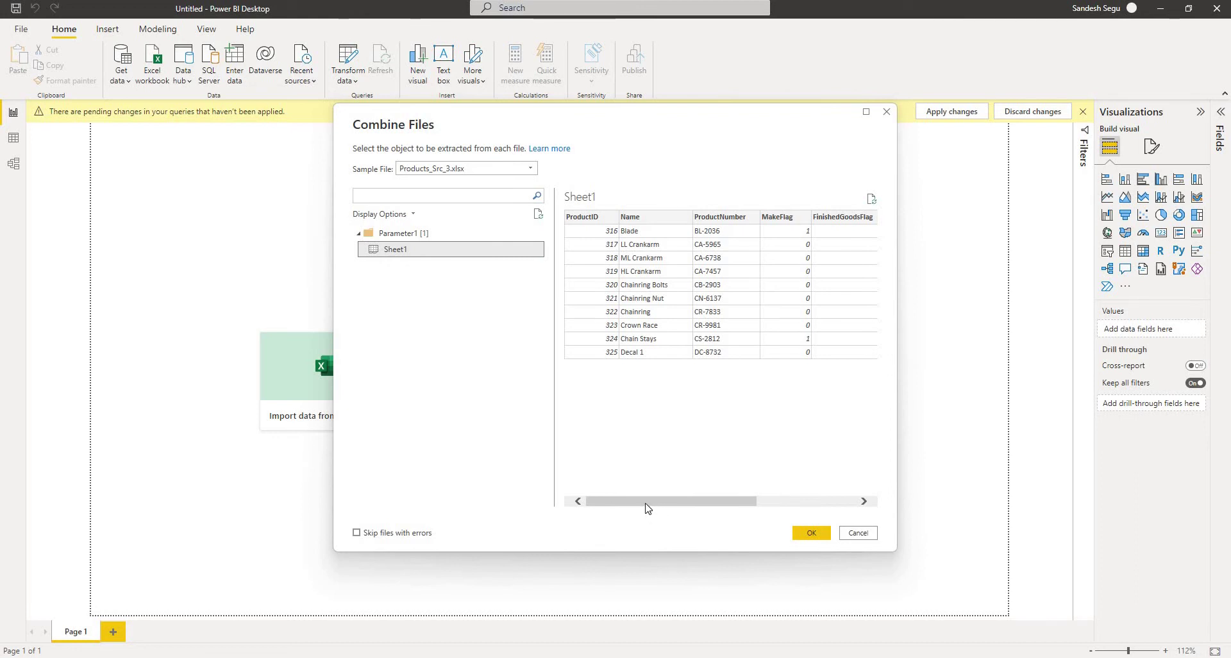
pyautogui.moveTo(646, 505); pyautogui.dragTo(779, 509)
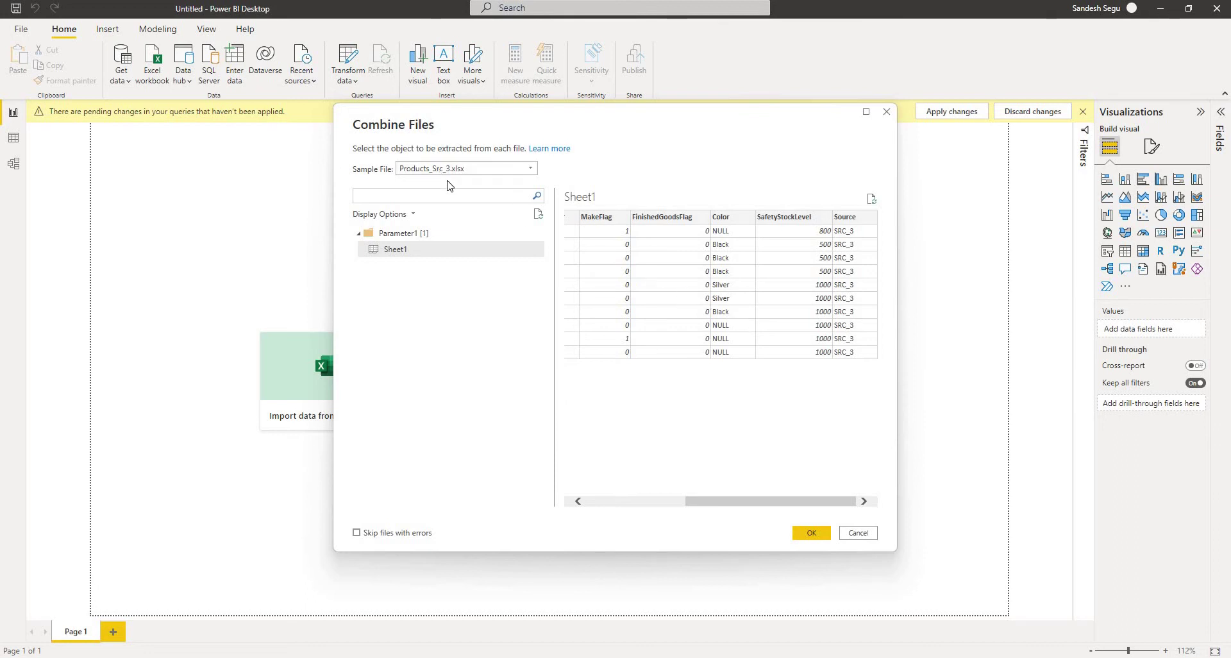
pyautogui.click(808, 532)
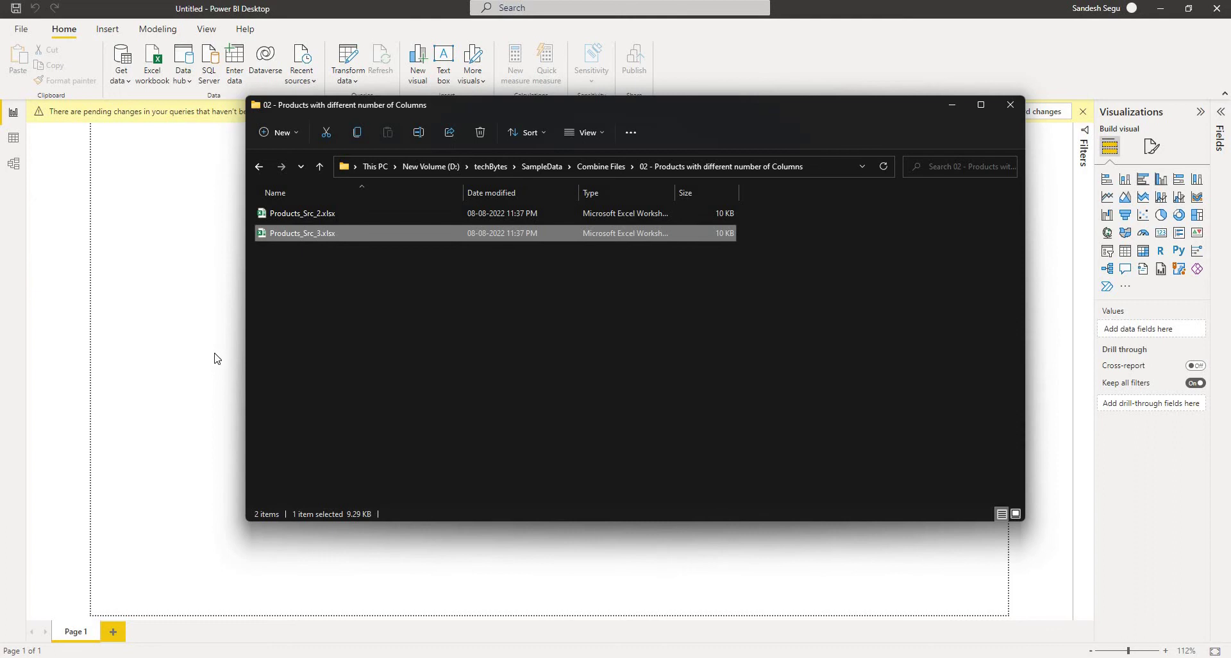
# Step: Open the newly combined products query in a maximized Power Query Editor window
pyautogui.click(157, 304)
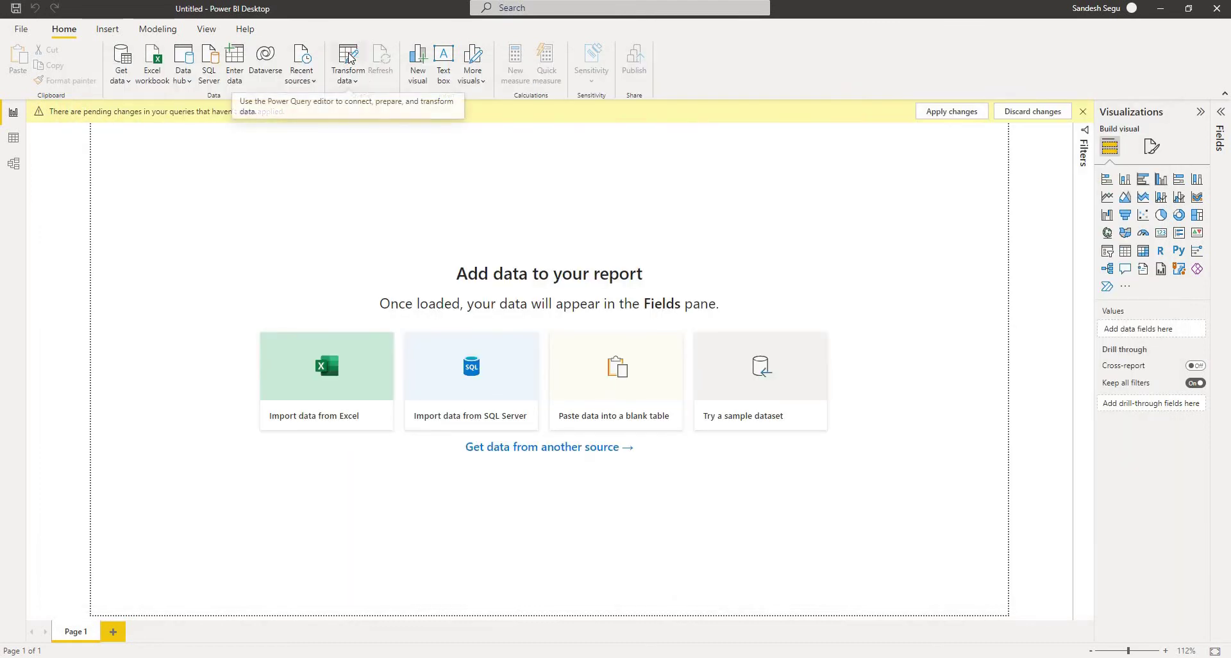
pyautogui.click(349, 59)
pyautogui.doubleClick(428, 80)
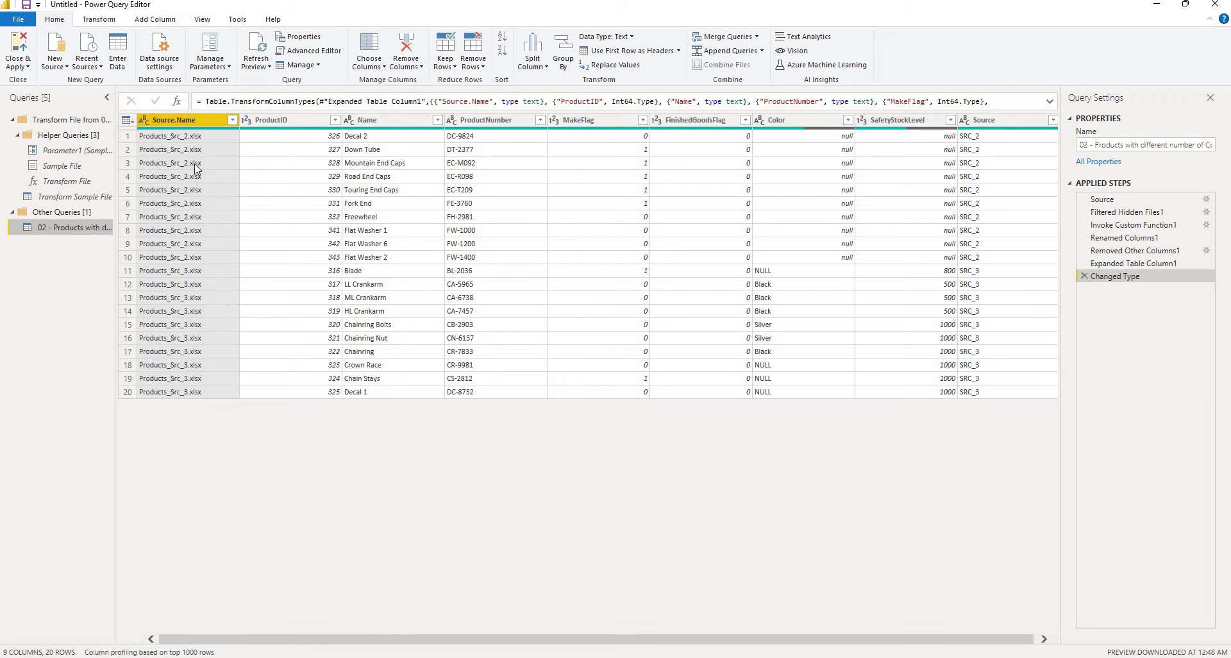
# Step: Compare the Color and SafetyStockLevel values of the Products_Src_2.xlsx rows with those of the Products_Src_3.xlsx rows
pyautogui.click(200, 139)
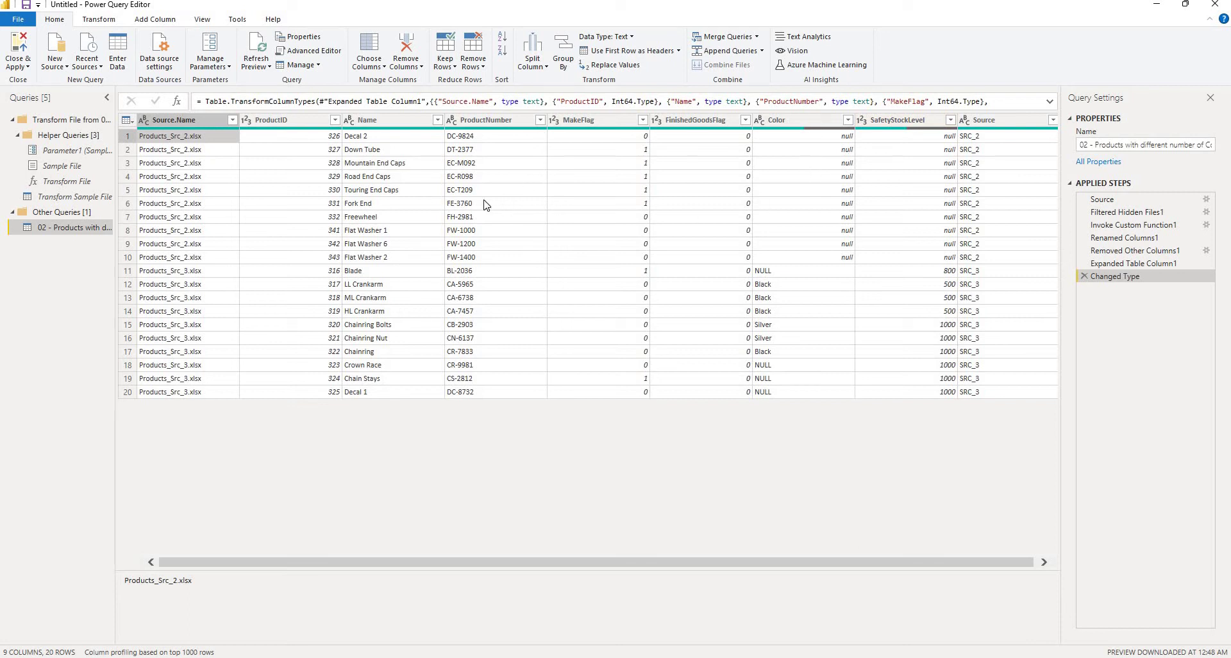
pyautogui.click(181, 274)
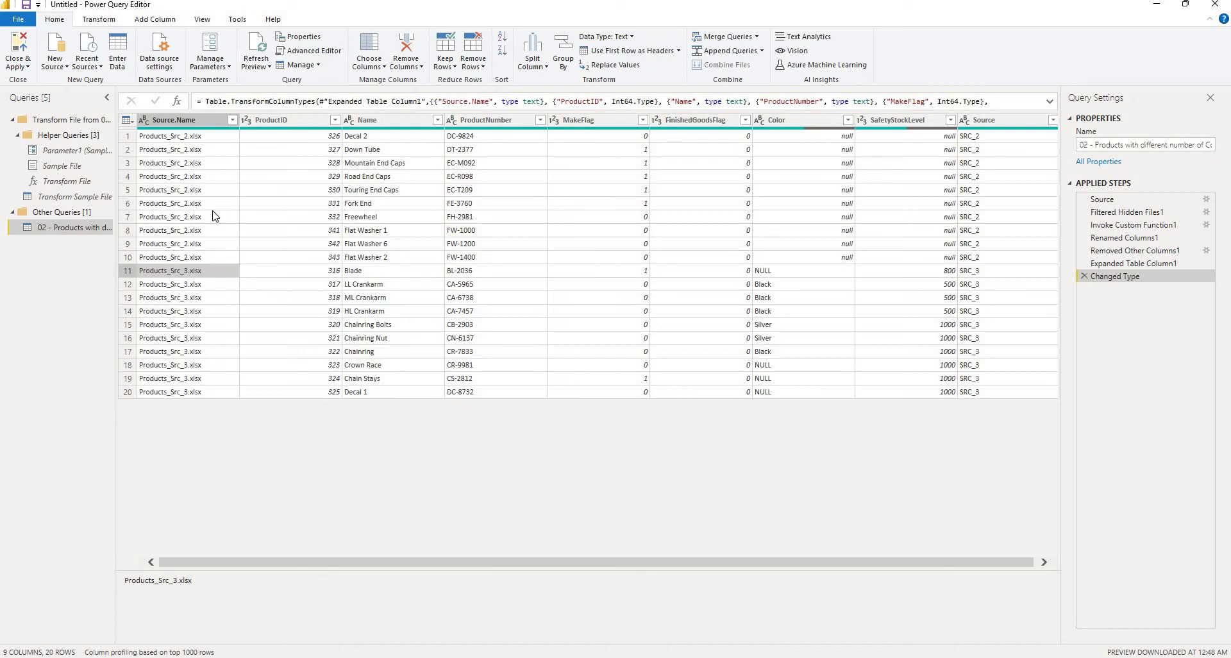
pyautogui.click(203, 138)
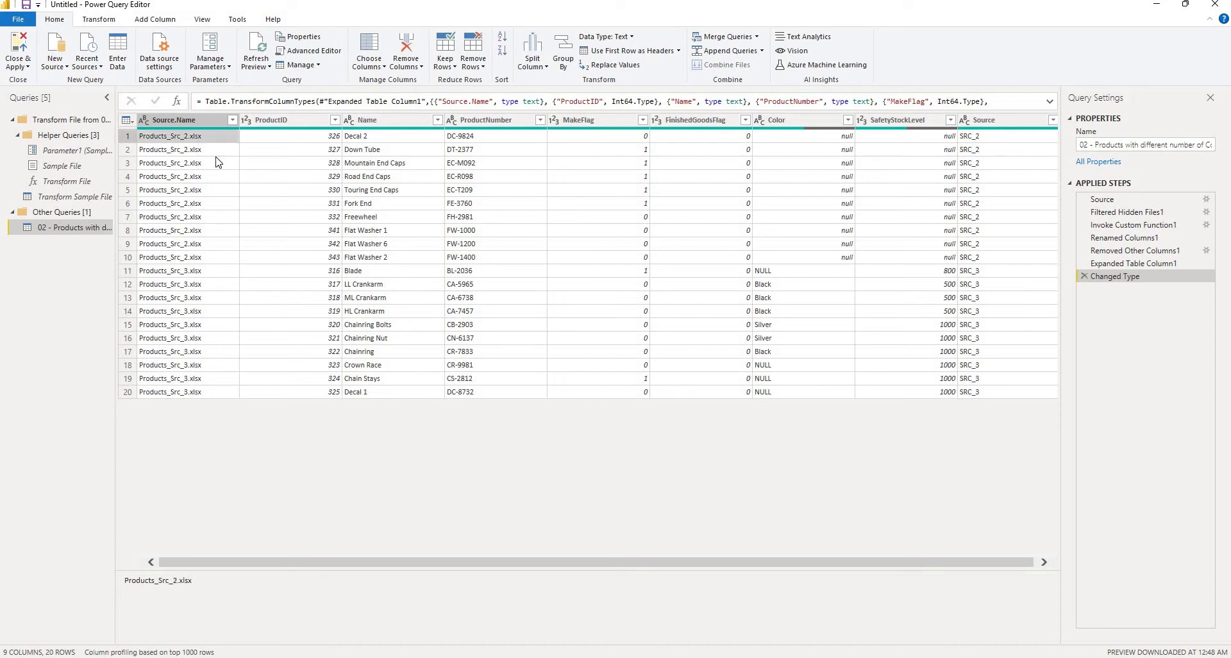
pyautogui.click(833, 137)
pyautogui.click(837, 257)
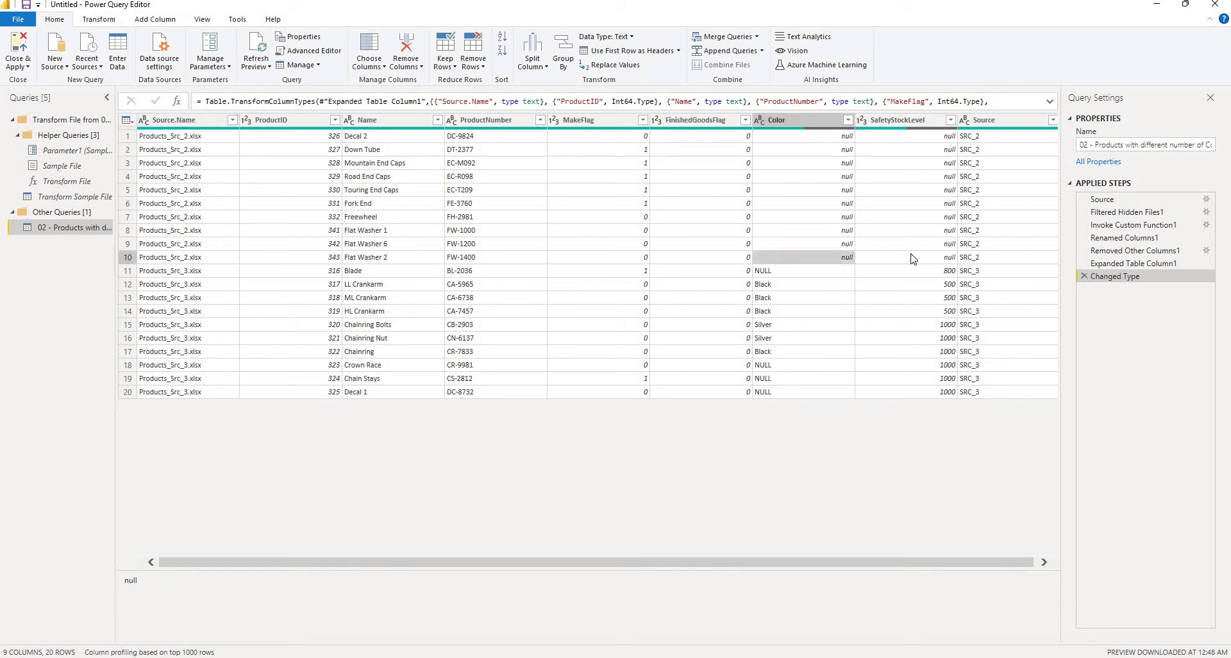
pyautogui.click(911, 256)
pyautogui.click(841, 136)
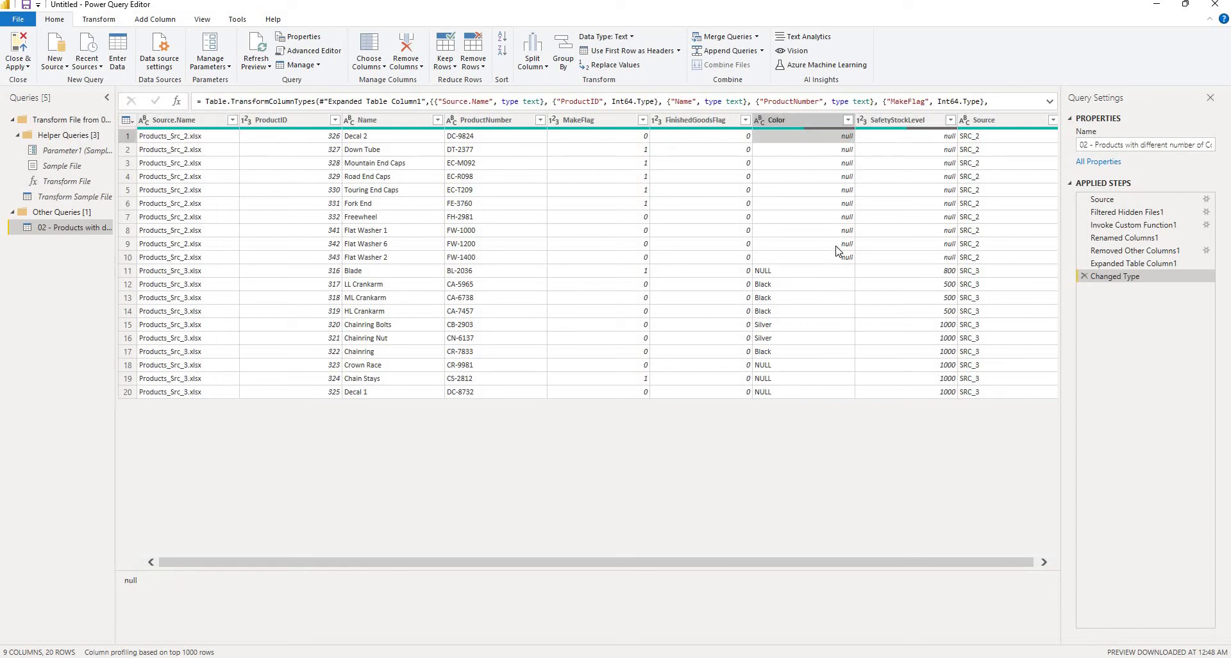
pyautogui.click(901, 137)
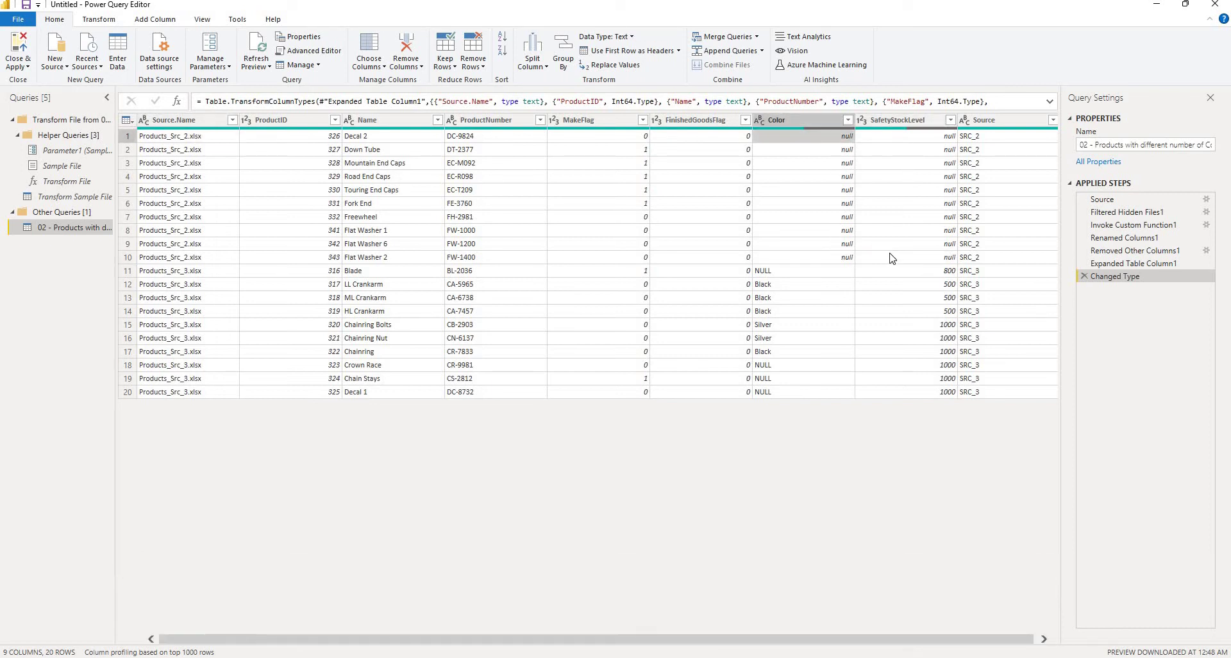
pyautogui.click(202, 286)
pyautogui.click(787, 272)
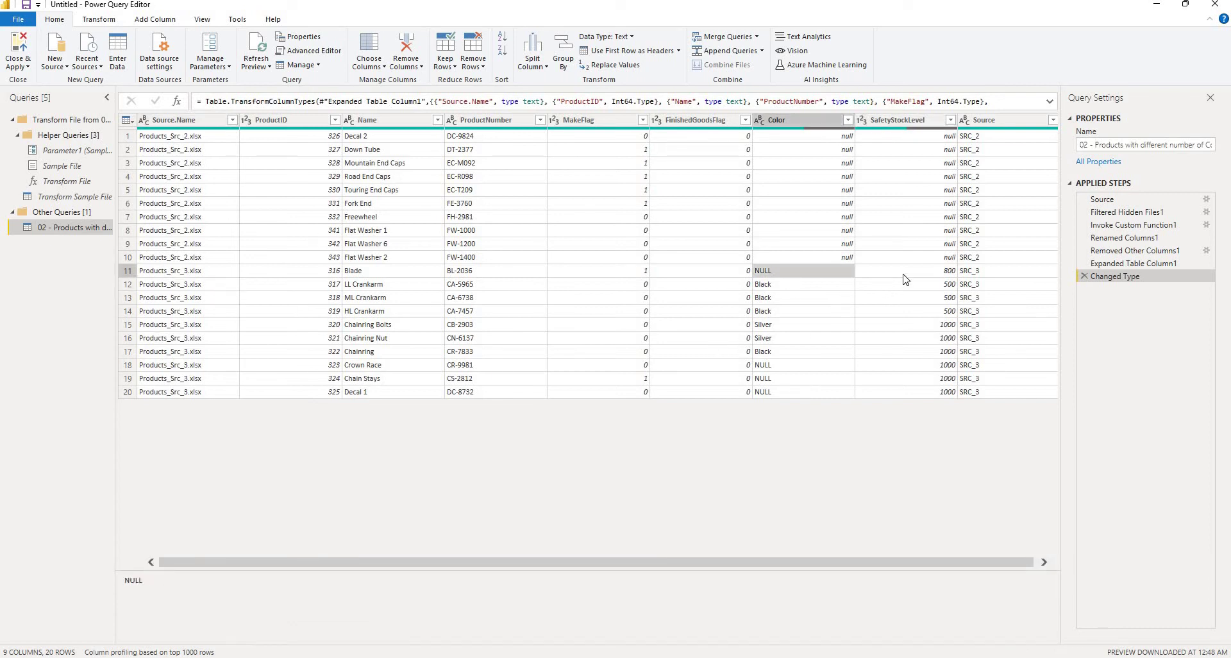
pyautogui.click(905, 273)
pyautogui.click(768, 287)
pyautogui.click(918, 289)
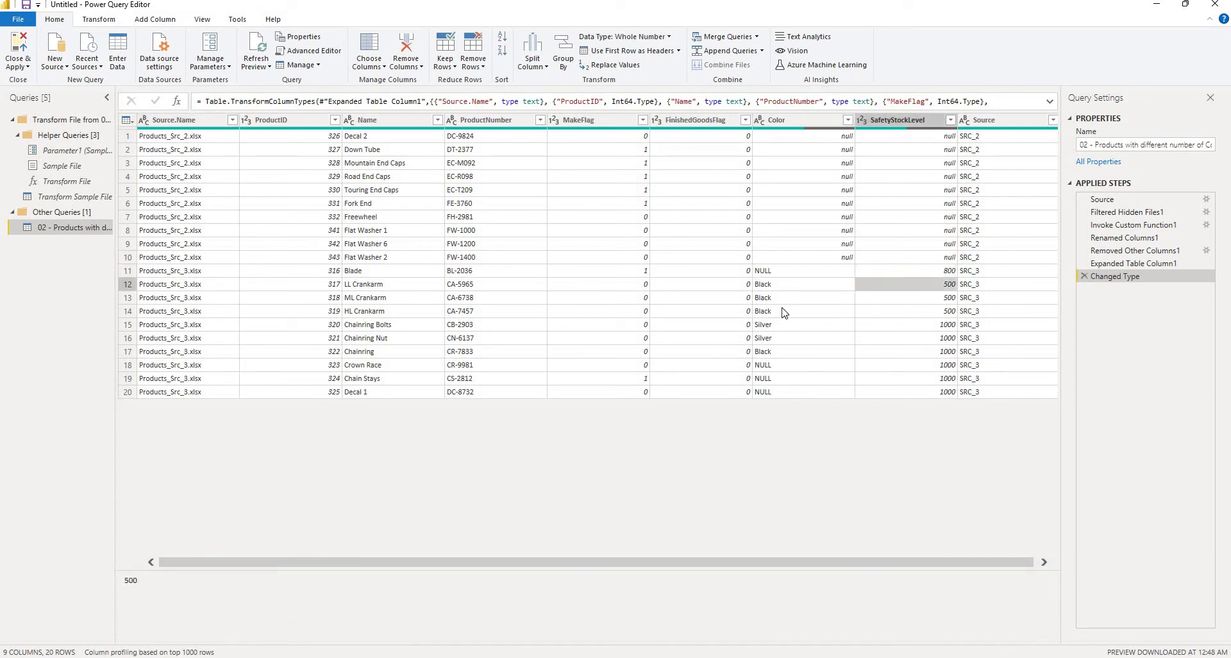
pyautogui.click(784, 311)
pyautogui.click(880, 311)
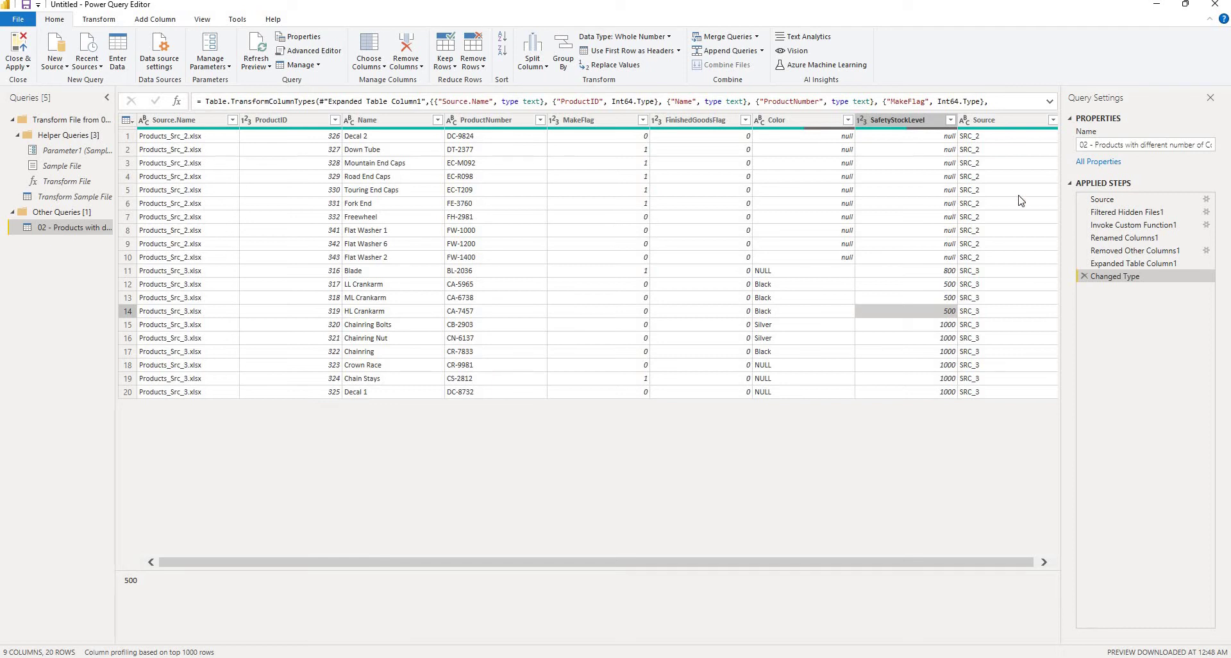
# Step: Close Power Query Editor without applying the queries and discard the pending changes
pyautogui.click(1215, 3)
pyautogui.click(676, 353)
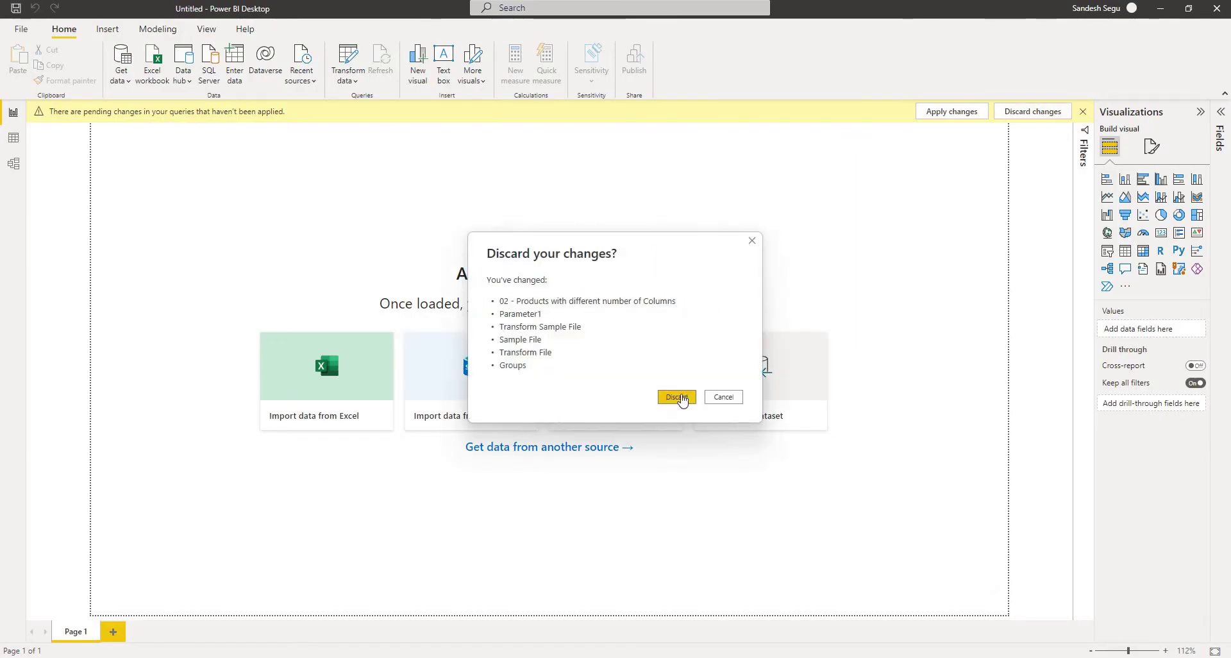
pyautogui.click(679, 397)
# Step: Switch to File Explorer and open the "03 - Products with different file types" folder inside Combine Files
pyautogui.hotkey('alt', 'Tab')
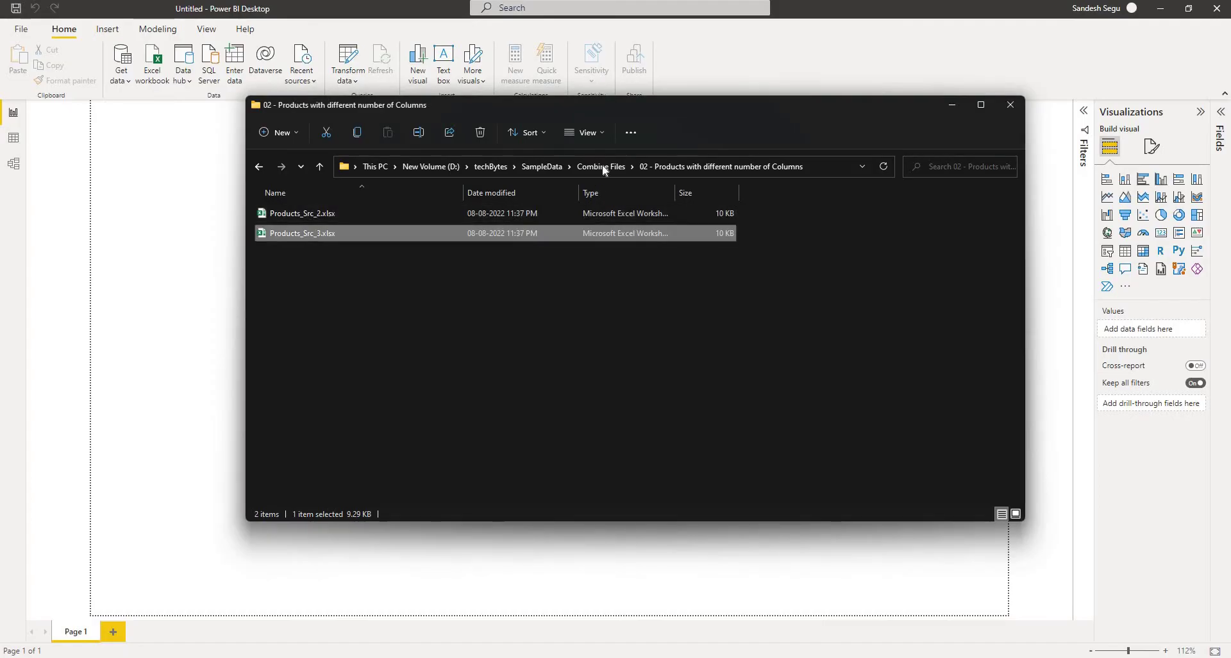
pyautogui.click(604, 168)
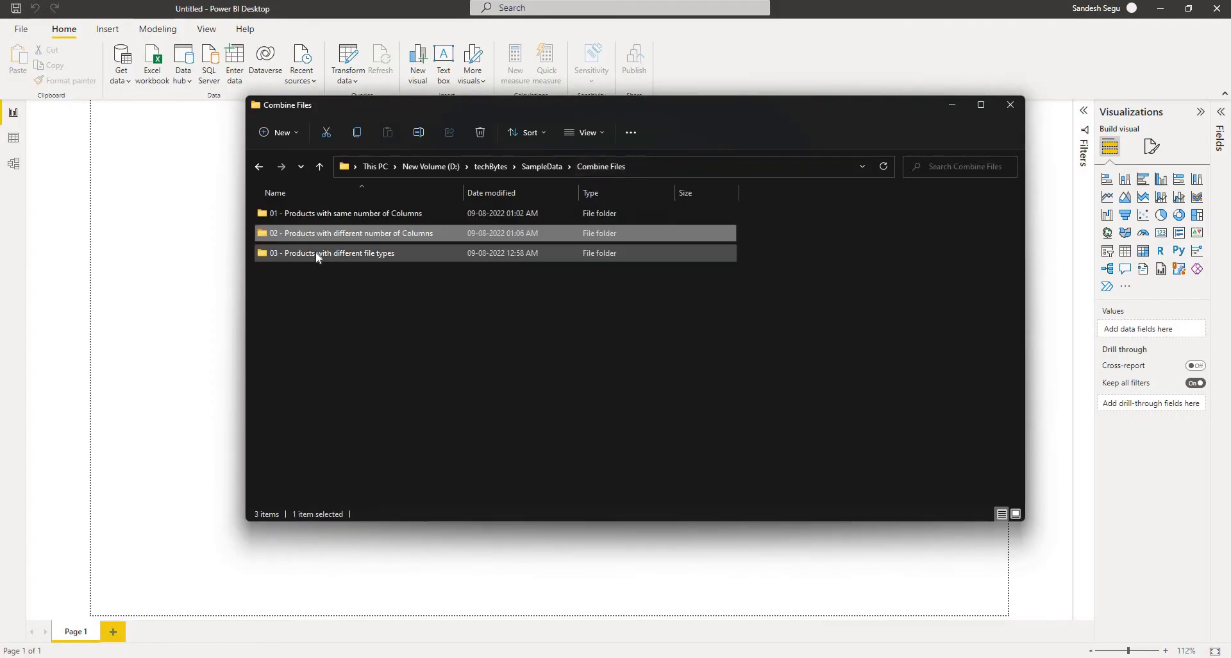
pyautogui.doubleClick(319, 256)
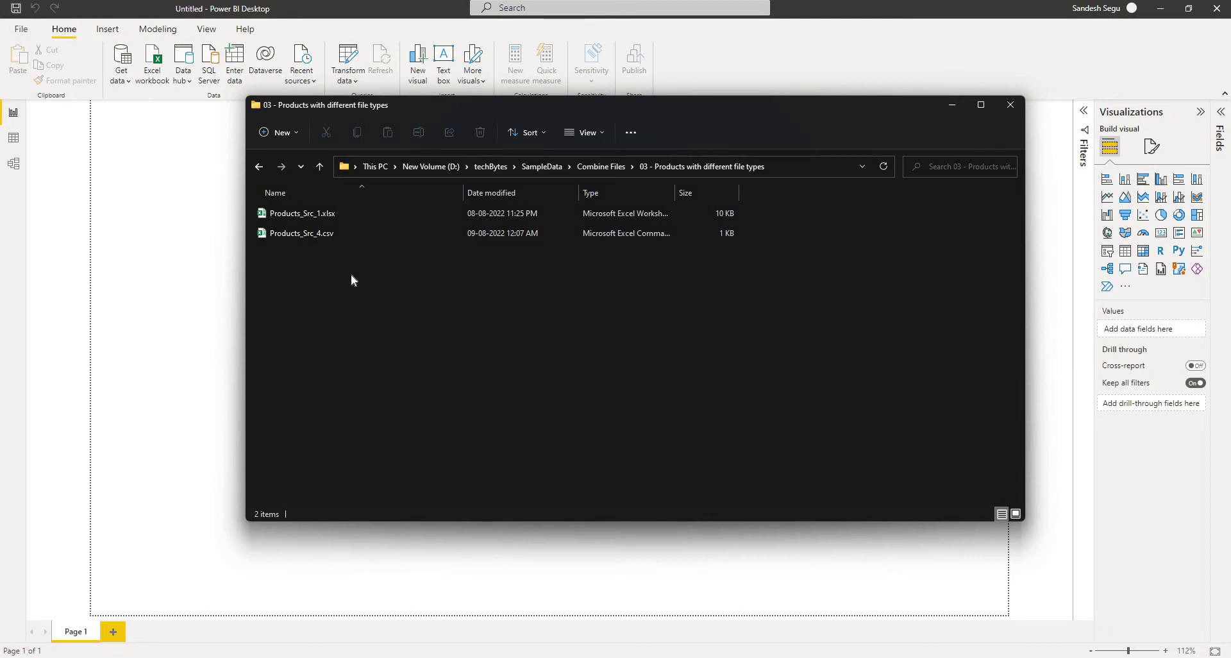
# Step: Open Products_Src_1.xlsx in Excel, examine its column headers and ProductID rows, and maximize the window
pyautogui.doubleClick(321, 214)
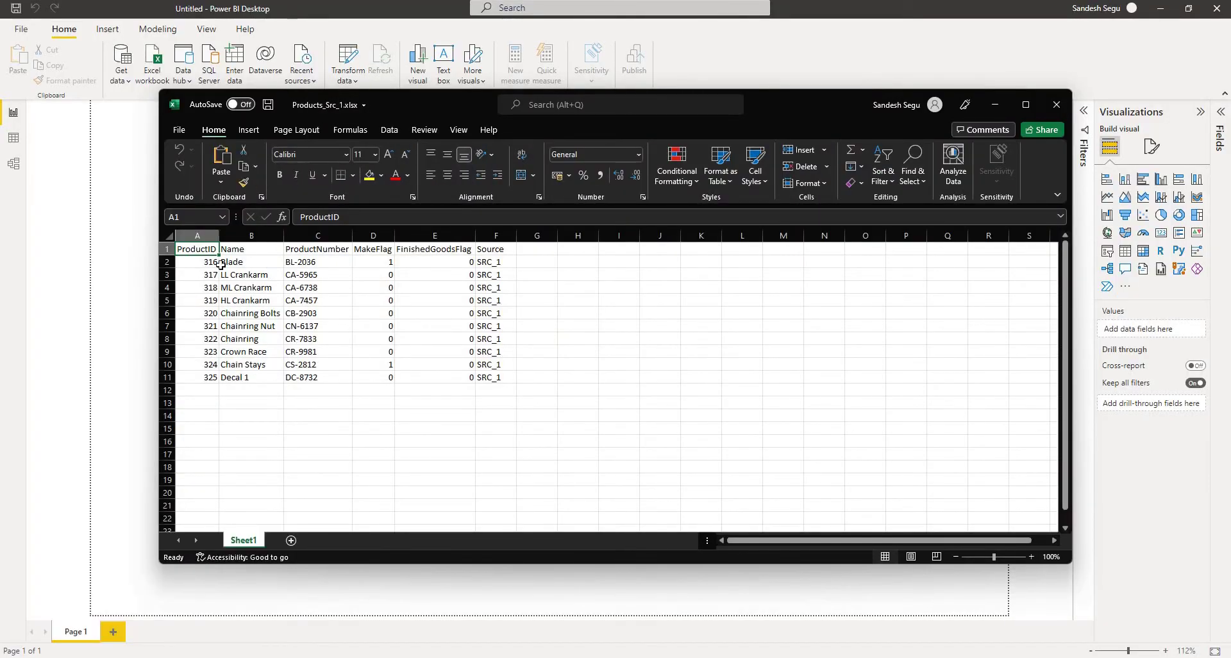
pyautogui.moveTo(190, 249); pyautogui.dragTo(507, 250)
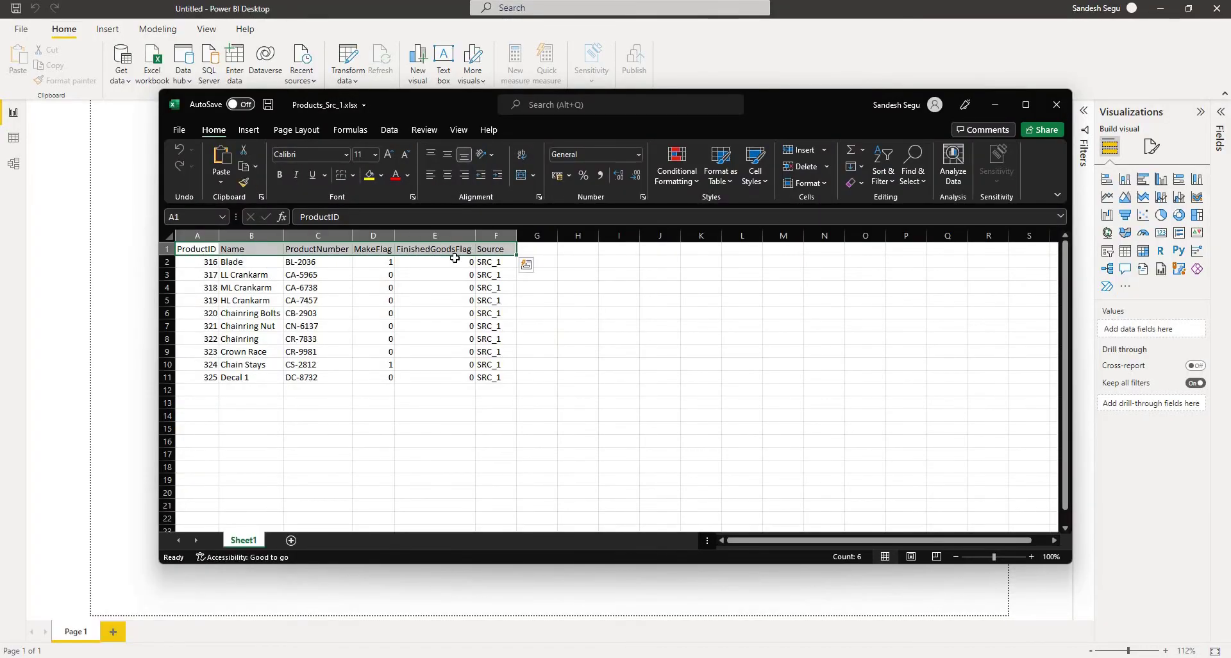
pyautogui.moveTo(196, 262); pyautogui.dragTo(202, 378)
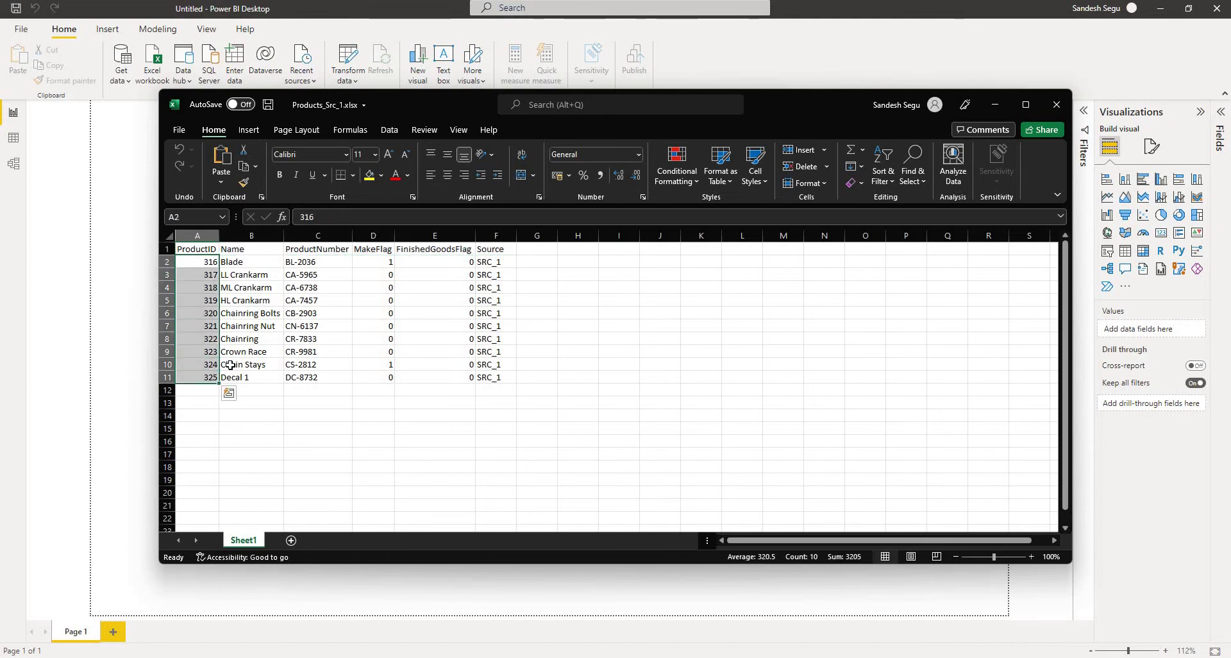
pyautogui.click(388, 338)
pyautogui.doubleClick(406, 101)
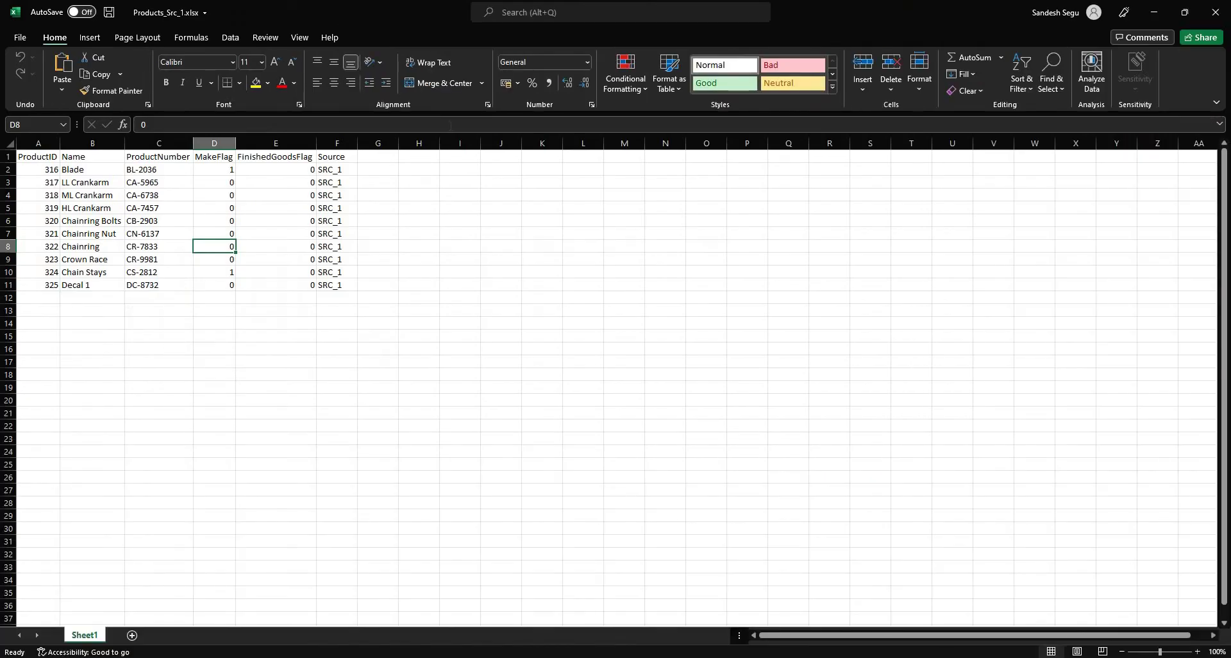
# Step: Open Products_Src_4.csv from File Explorer and examine its column headers over the Products_Src_1.xlsx window
pyautogui.hotkey('alt', 'Tab')
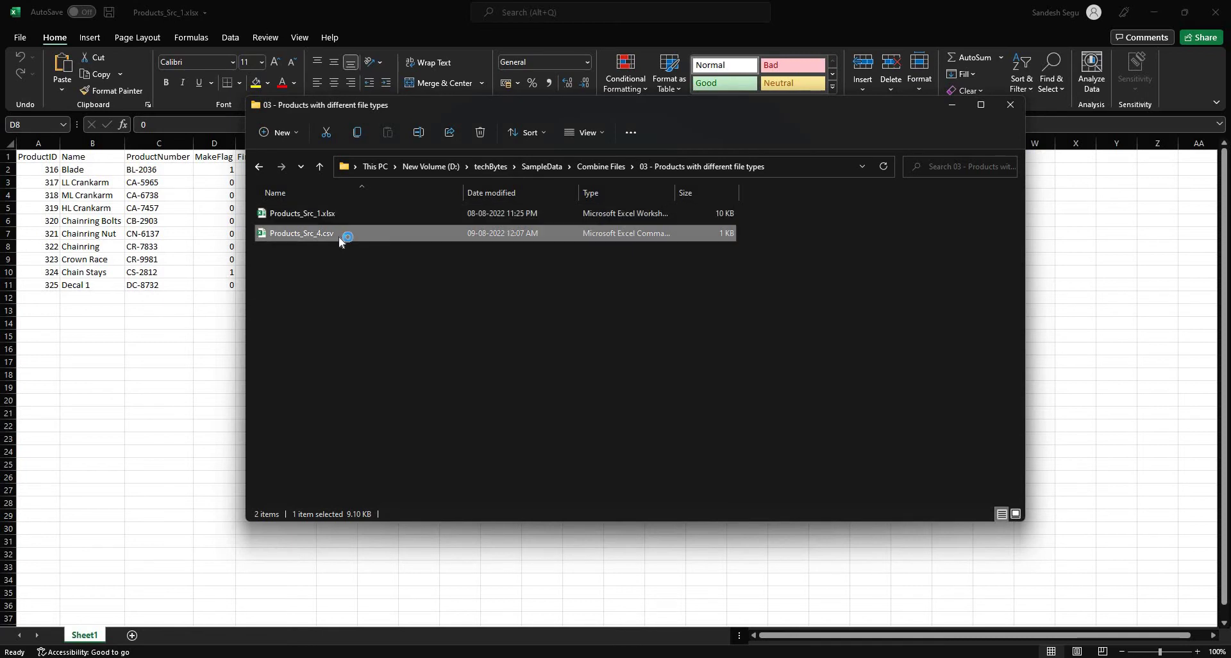
pyautogui.hotkey('alt', 'Tab')
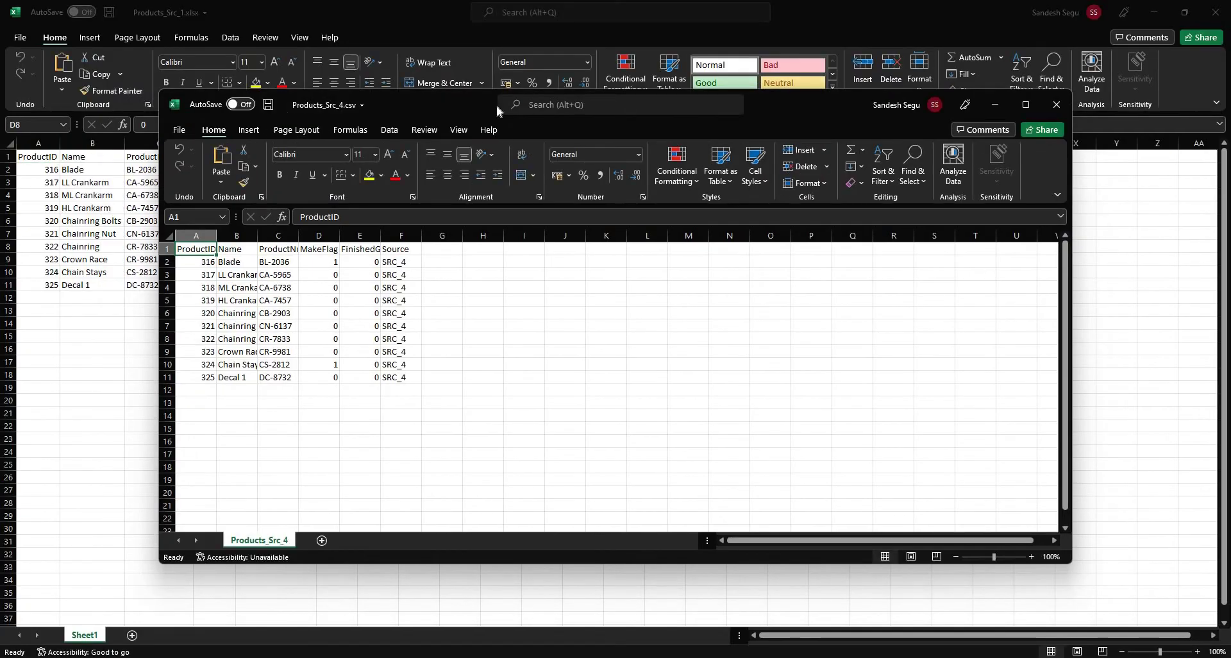
pyautogui.moveTo(500, 113); pyautogui.dragTo(591, 113)
pyautogui.moveTo(298, 249); pyautogui.dragTo(506, 239)
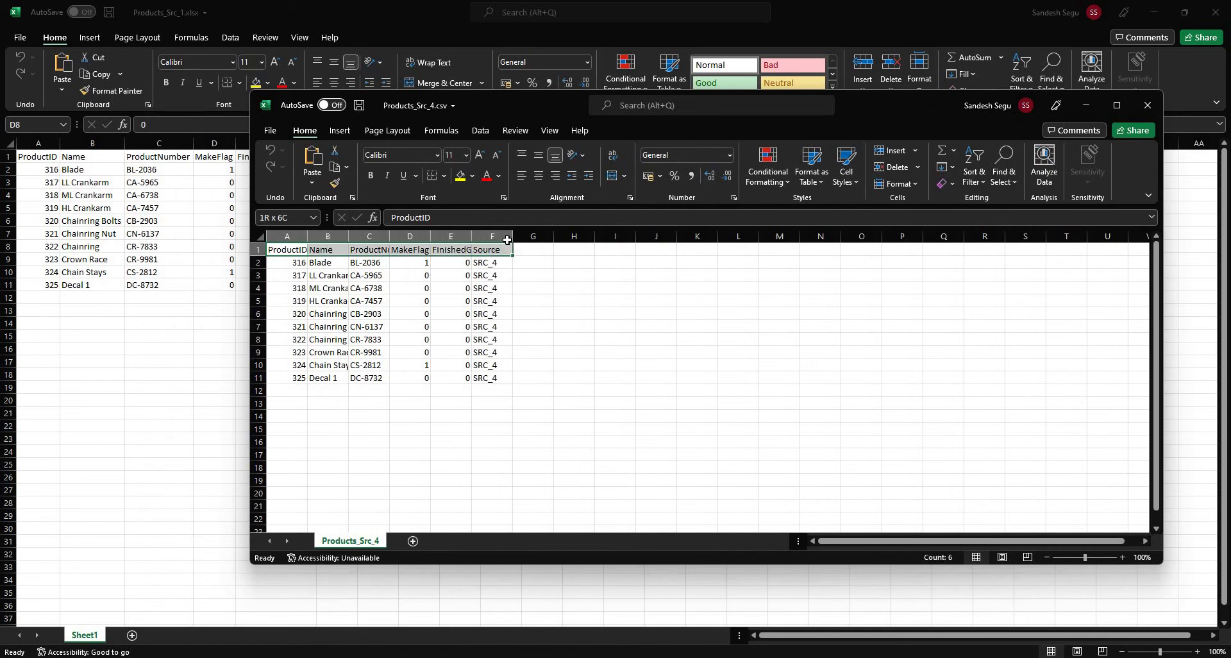
# Step: Autofit the width of all columns in the Products_Src_4 sheet
pyautogui.click(260, 237)
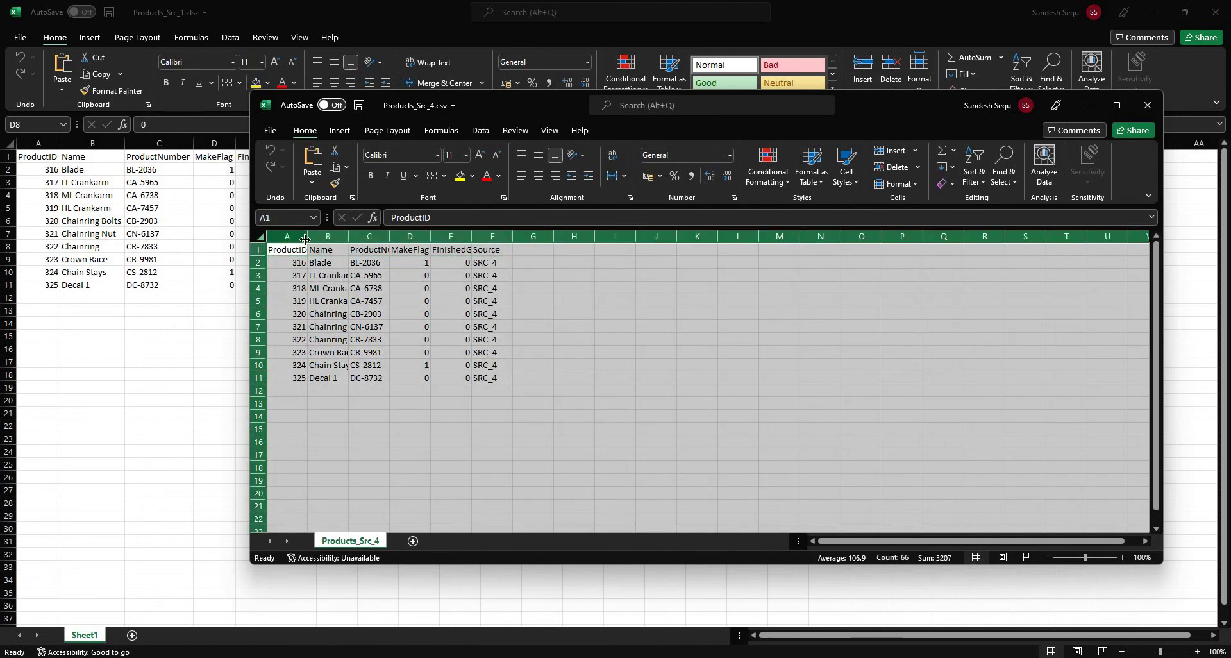
pyautogui.doubleClick(306, 237)
pyautogui.click(288, 250)
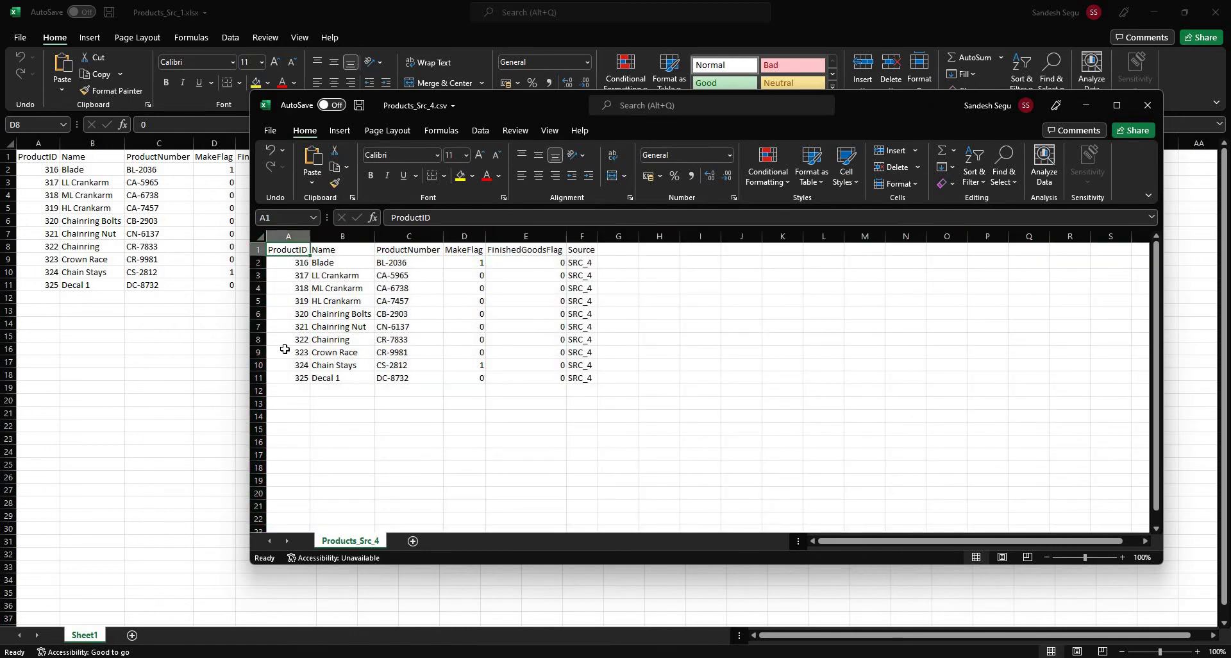
# Step: Compare the ProductID and Source columns of Products_Src_4.csv with the data in Products_Src_1.xlsx
pyautogui.moveTo(288, 262); pyautogui.dragTo(287, 377)
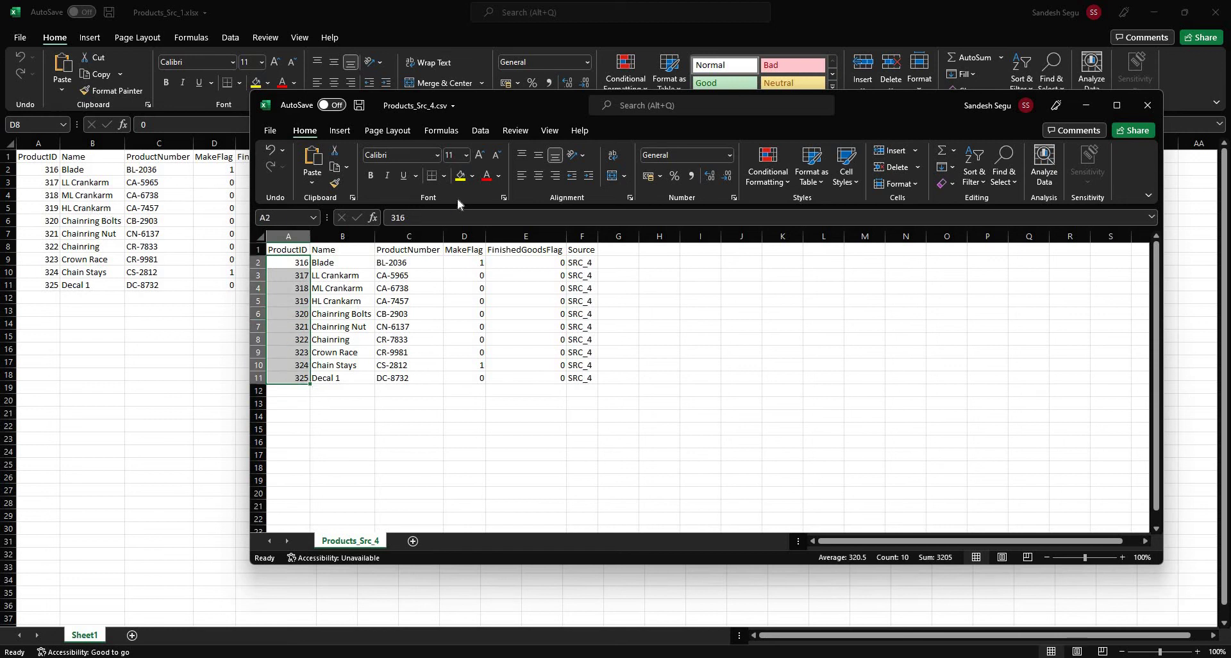
pyautogui.moveTo(491, 108); pyautogui.dragTo(640, 82)
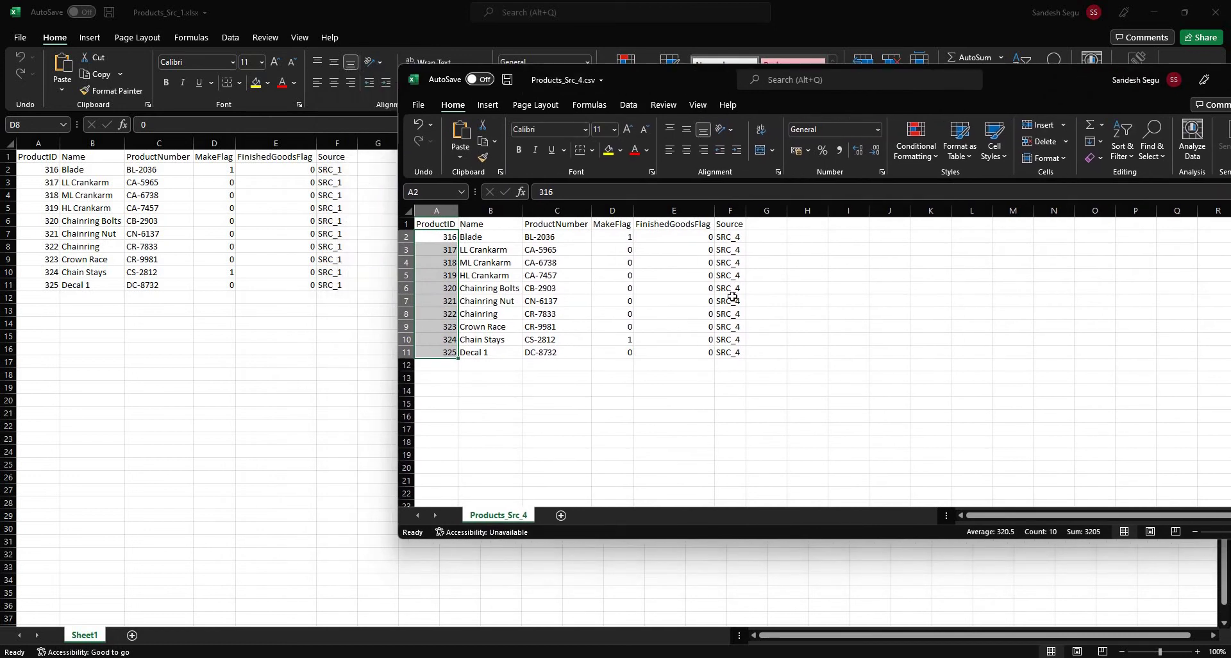
pyautogui.click(736, 241)
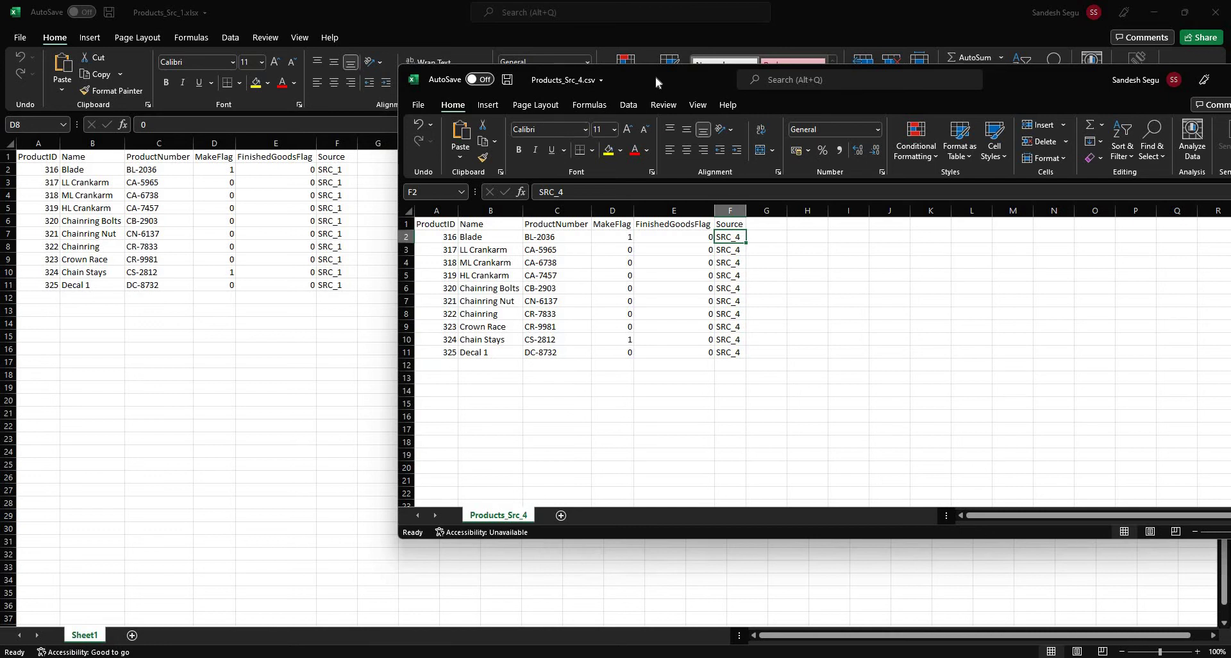
pyautogui.moveTo(639, 80); pyautogui.dragTo(516, 76)
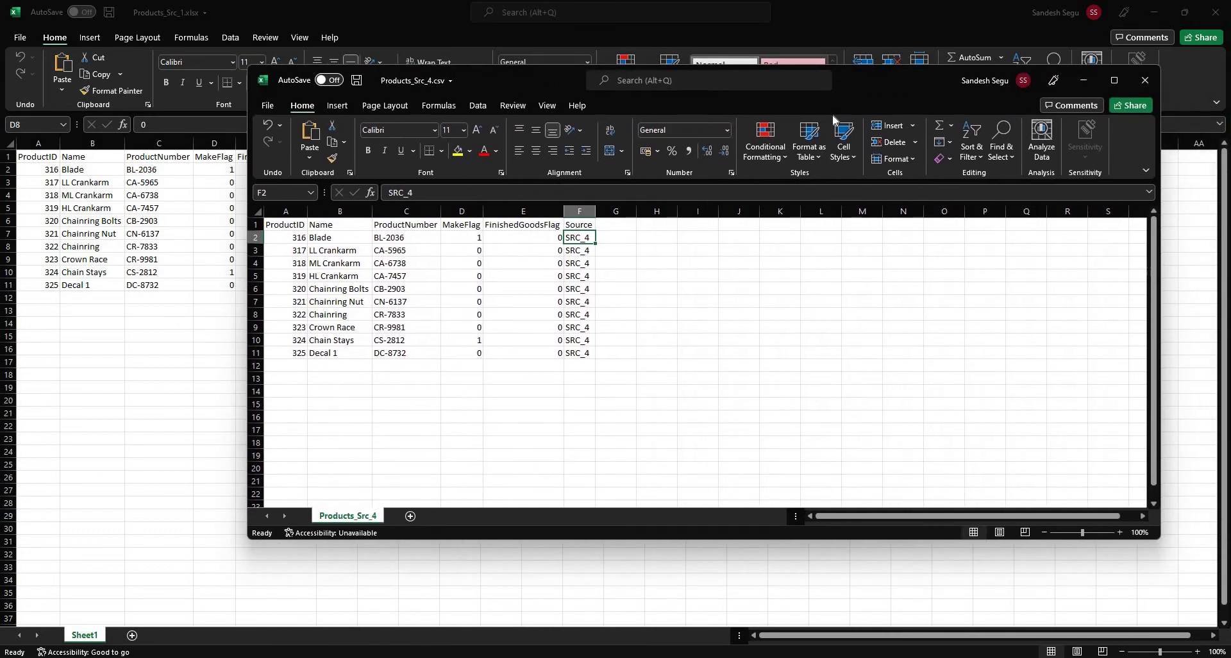
# Step: Close Products_Src_4.csv without saving its changes, and close Products_Src_1.xlsx as well
pyautogui.click(1145, 80)
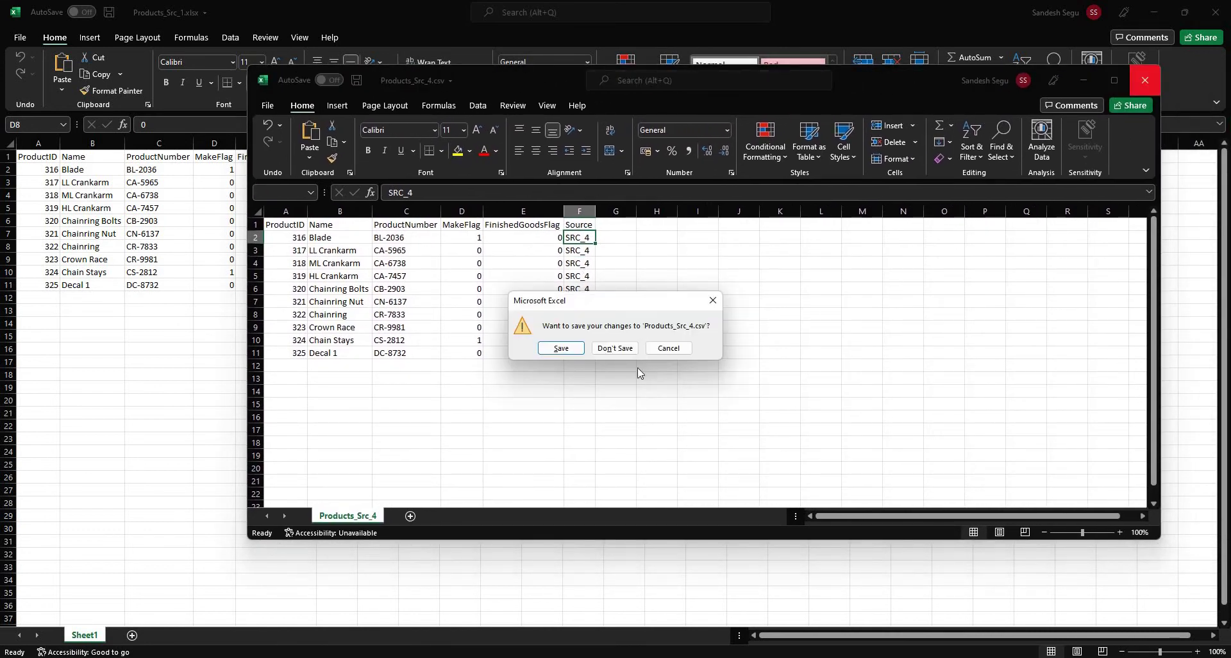
pyautogui.click(619, 351)
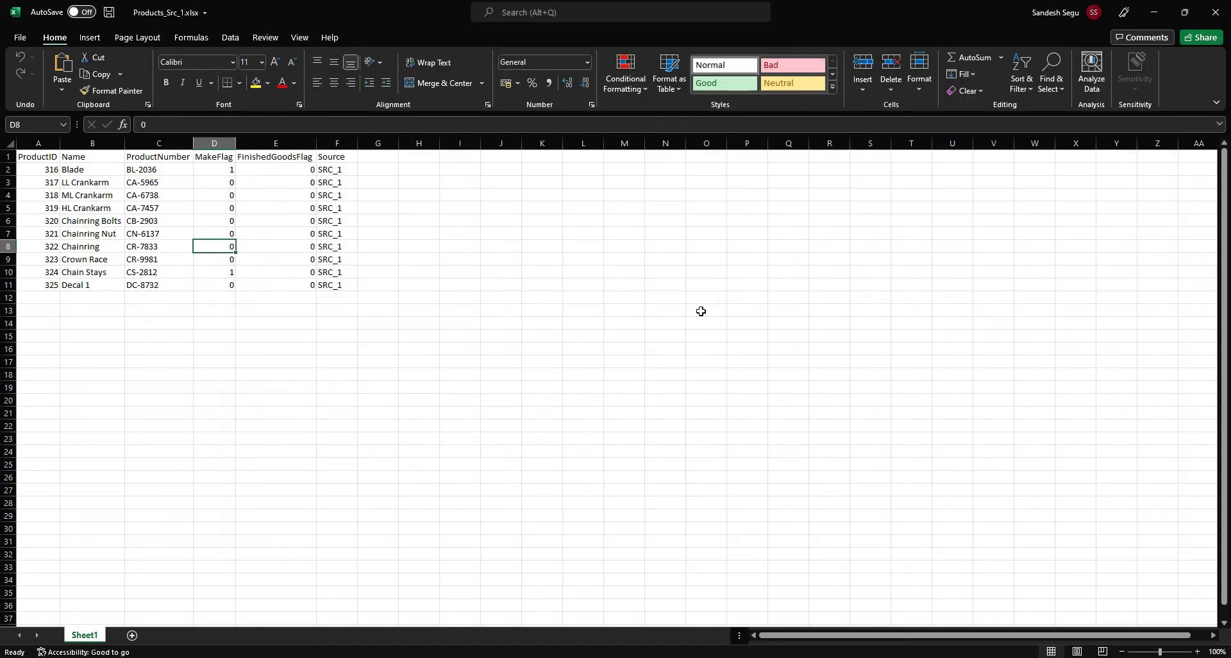
pyautogui.click(1214, 12)
pyautogui.click(485, 290)
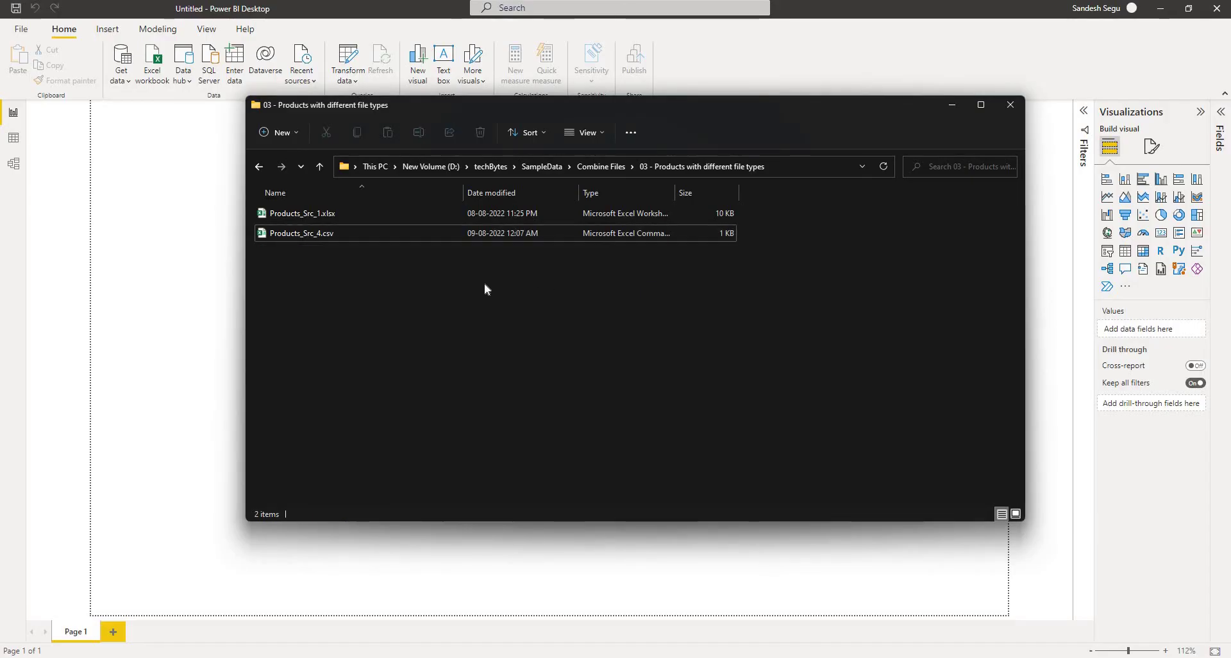
# Step: Connect Power BI Desktop to a Folder source using the path copied from File Explorer, D:\techBytes\SampleData\Combine Files\03 - Products with different file types
pyautogui.click(777, 170)
pyautogui.hotkey('ctrl', 'c')
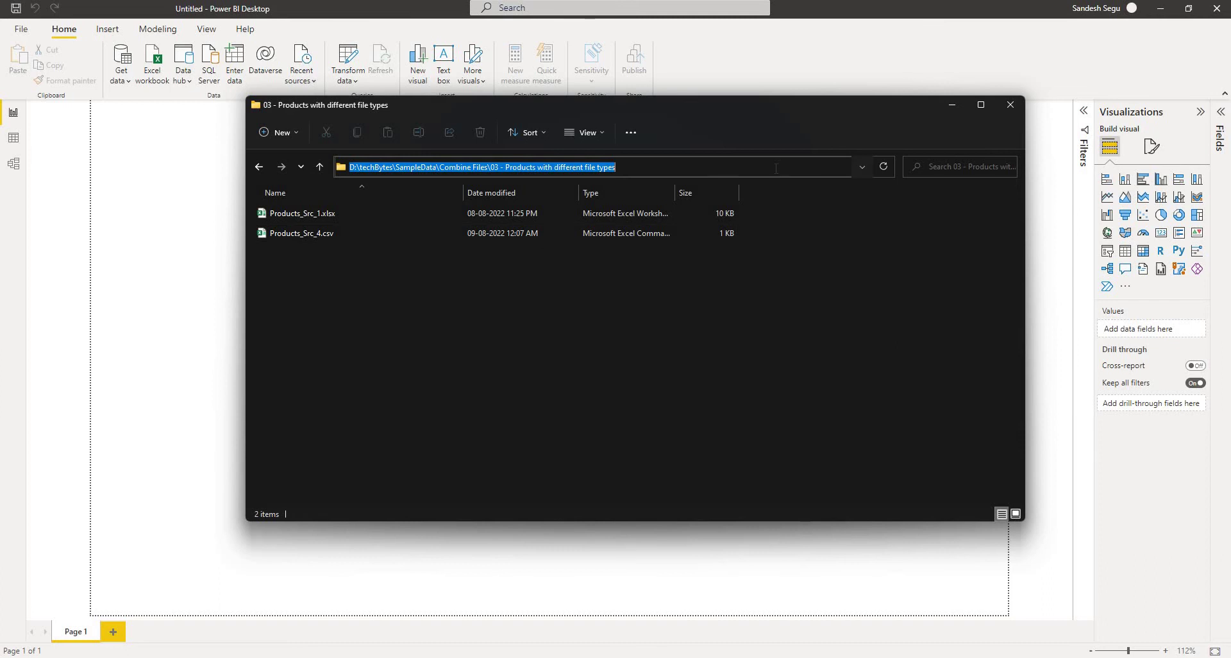
pyautogui.hotkey('alt', 'F4')
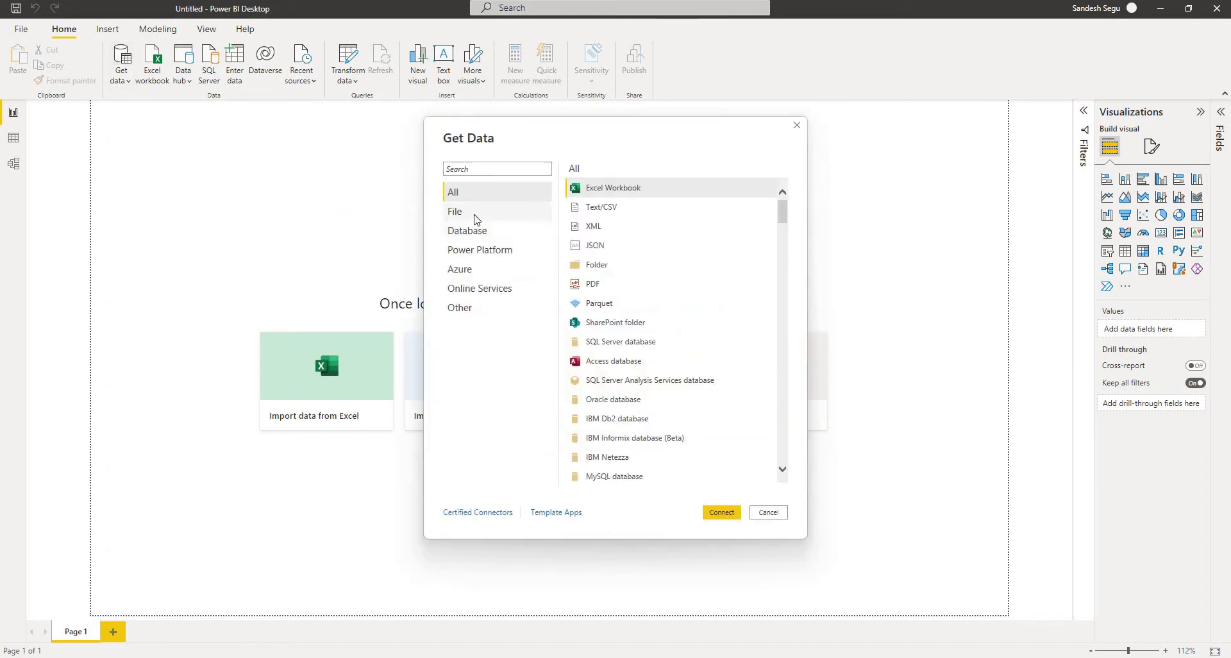
pyautogui.click(477, 220)
pyautogui.click(609, 268)
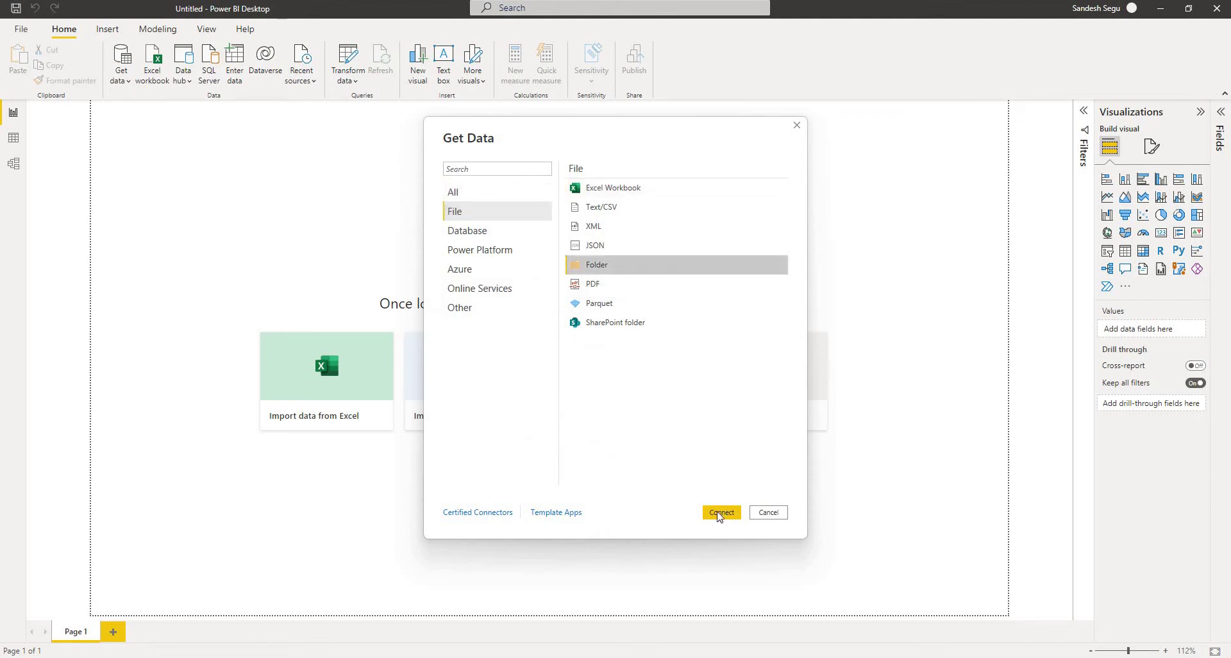
pyautogui.click(719, 514)
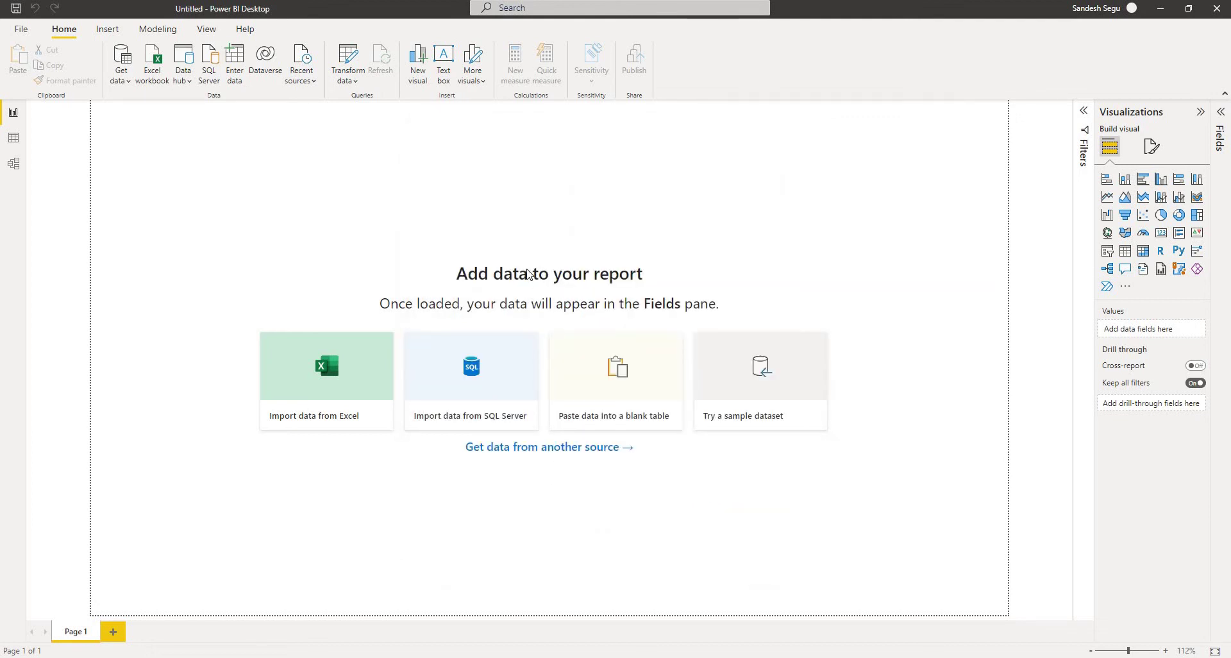
pyautogui.hotkey('ctrl', 'v')
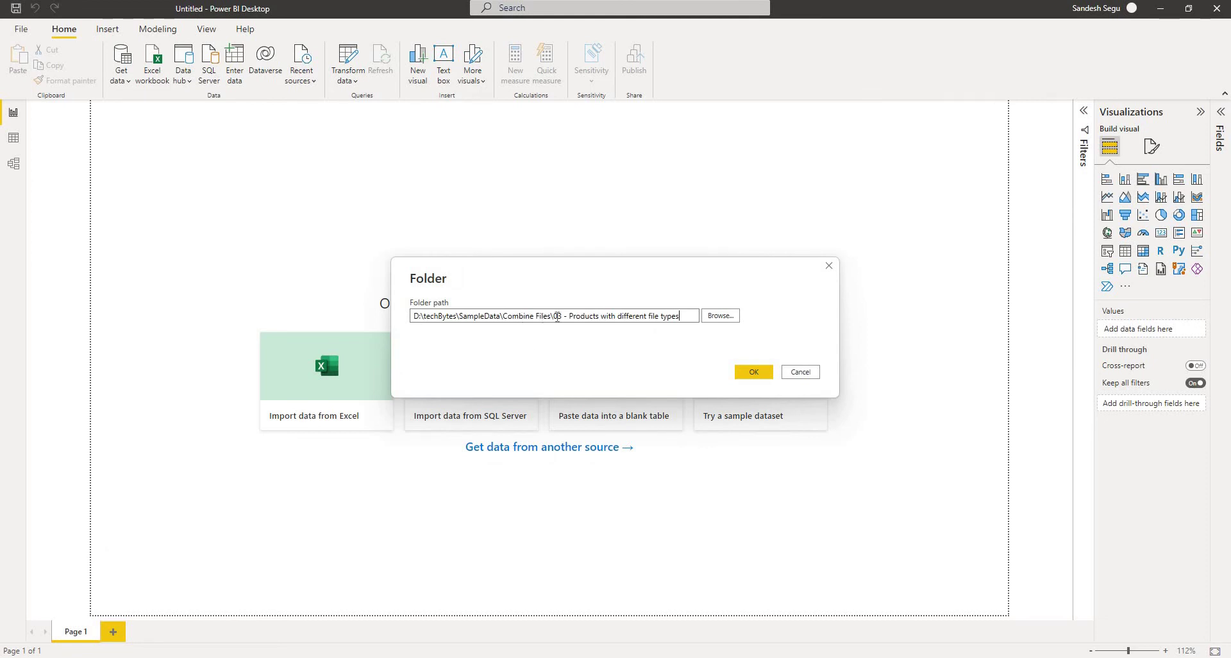
pyautogui.click(748, 373)
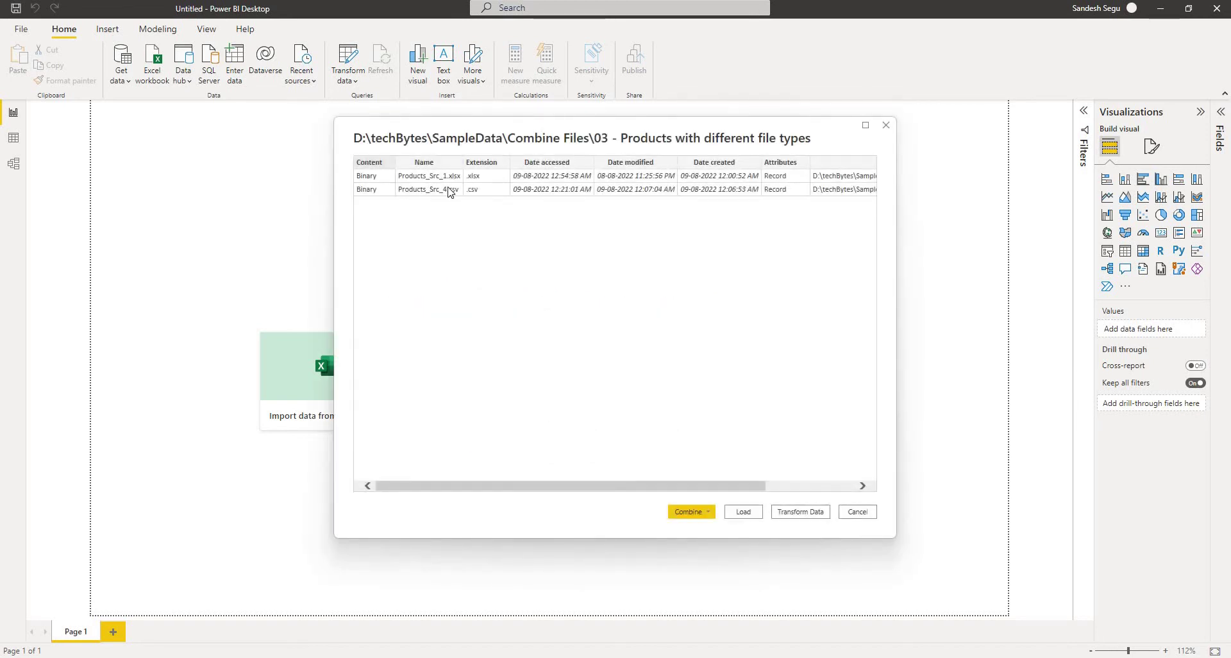
# Step: Try to combine the folder's xlsx and csv files, using the first file as the sample and Sheet1 as the object to extract
pyautogui.click(707, 511)
pyautogui.click(725, 529)
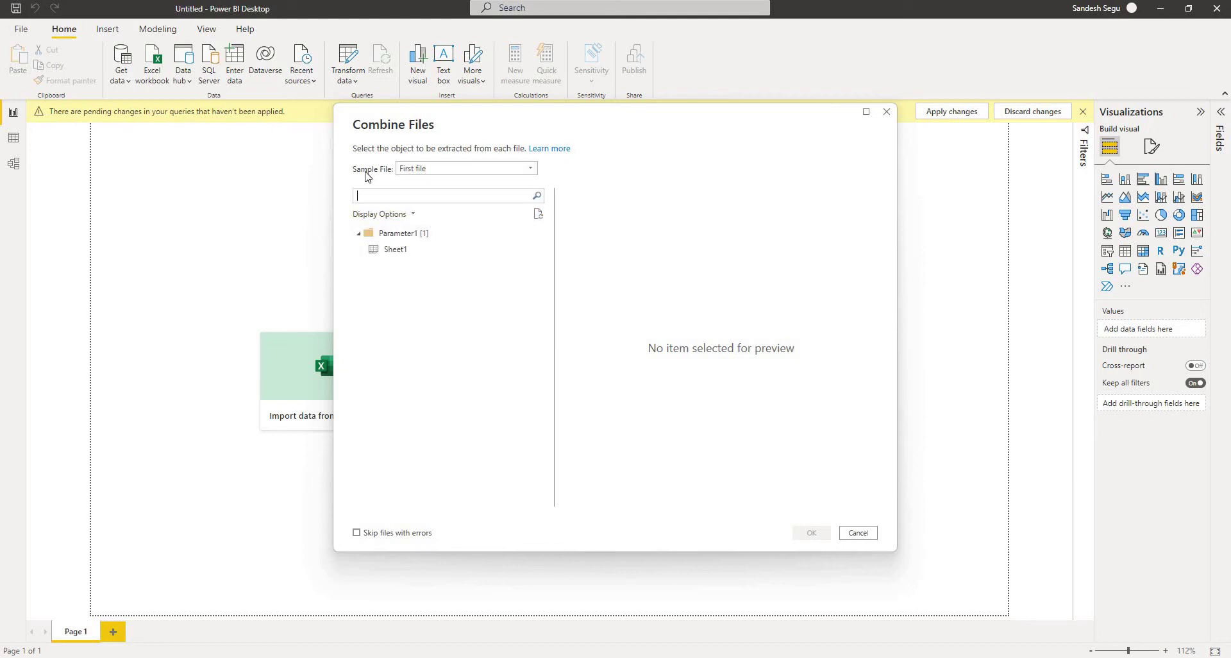
pyautogui.click(418, 169)
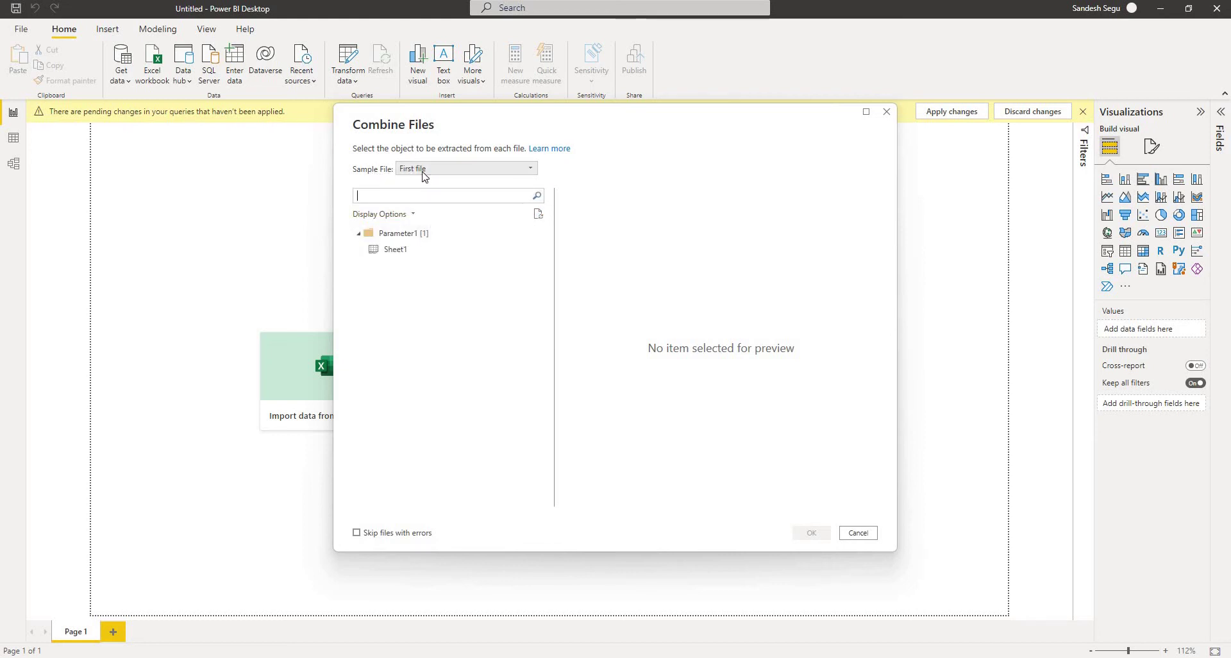
pyautogui.click(394, 253)
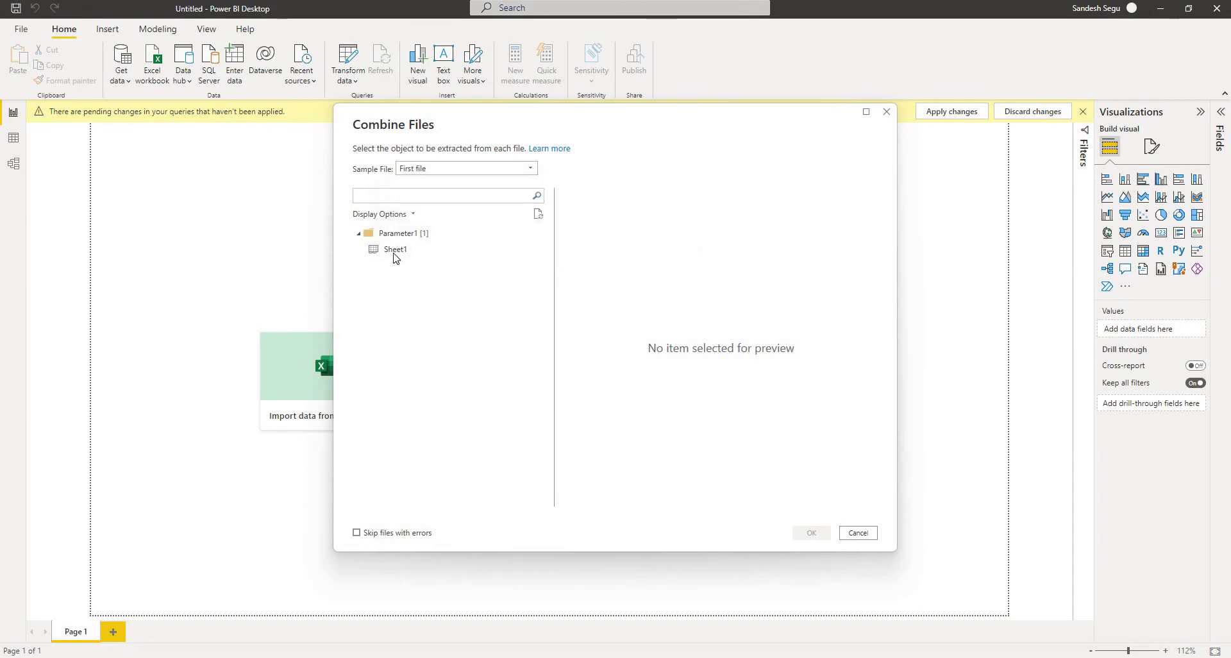
pyautogui.click(395, 250)
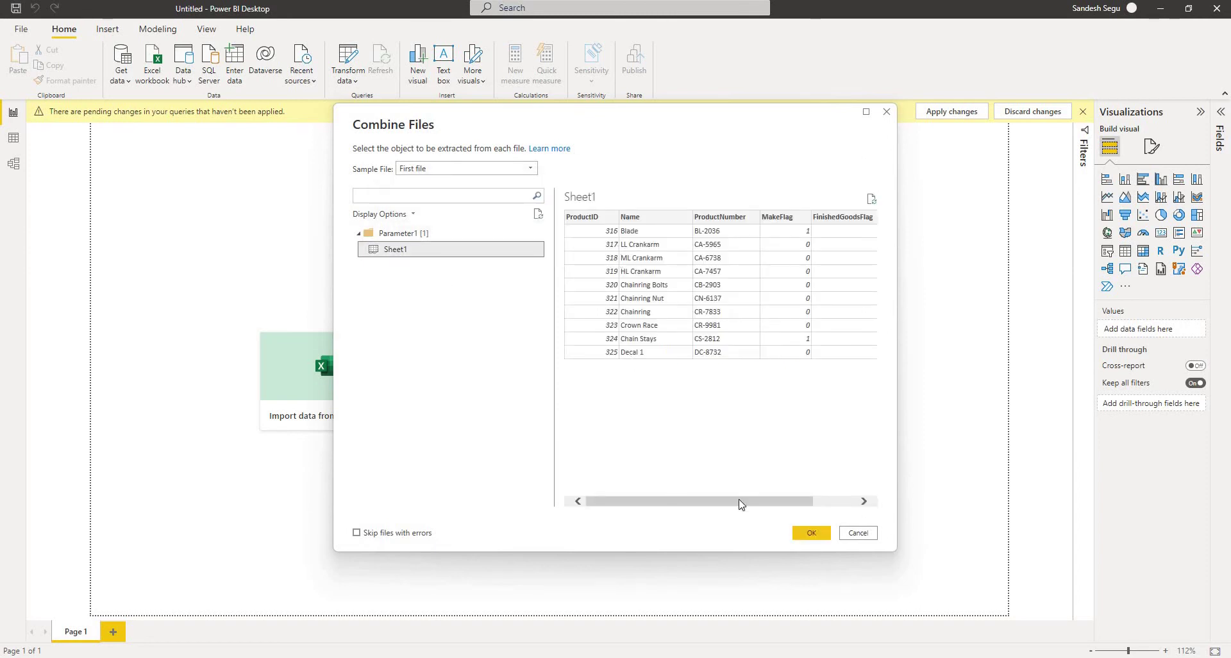
pyautogui.moveTo(739, 503); pyautogui.dragTo(555, 487)
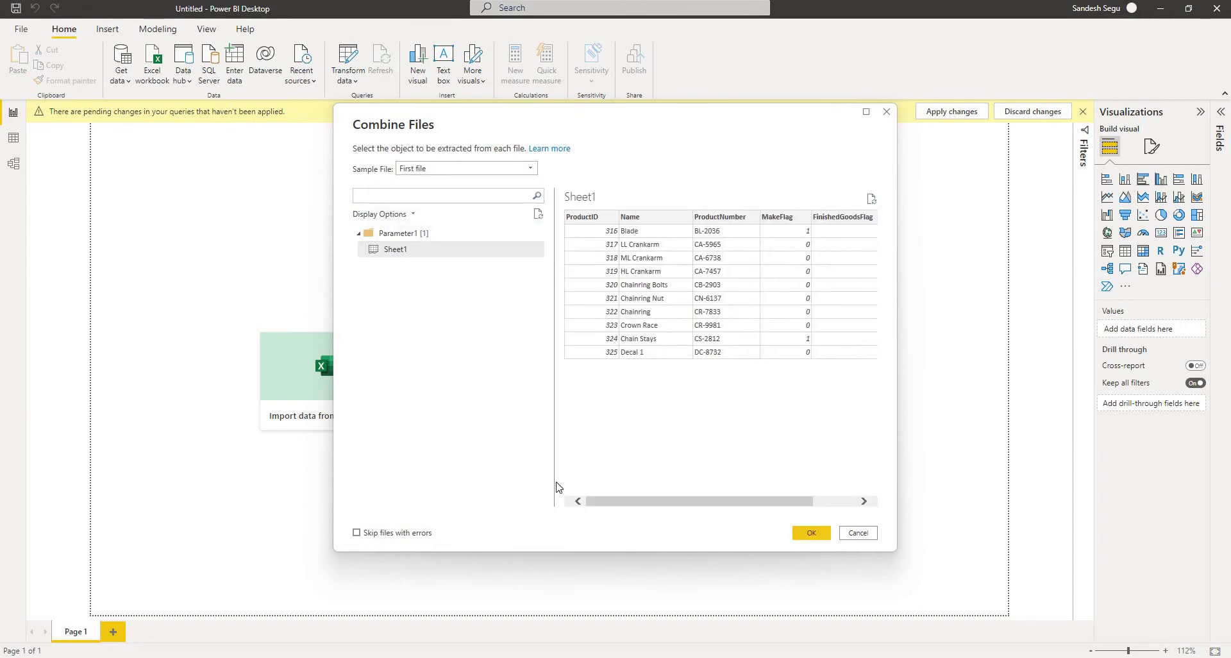
pyautogui.click(811, 532)
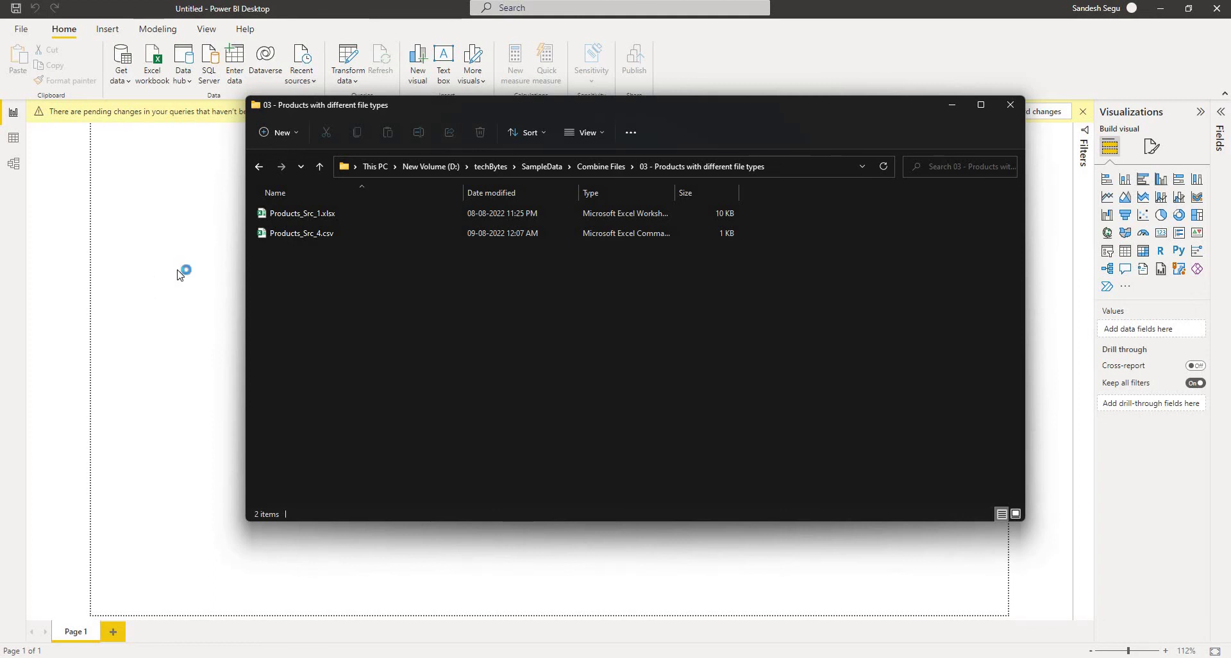
# Step: Open the combined query in a maximized Power Query Editor and drill into the Source.Name error in row 11
pyautogui.click(181, 271)
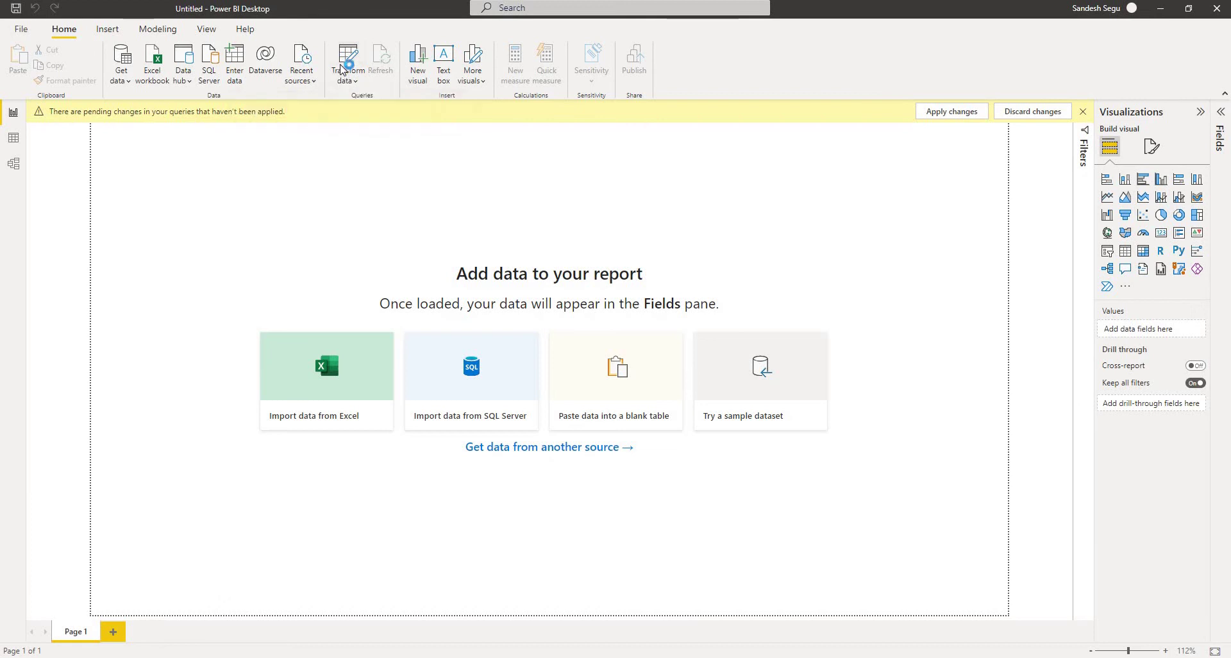
pyautogui.click(348, 64)
pyautogui.doubleClick(462, 76)
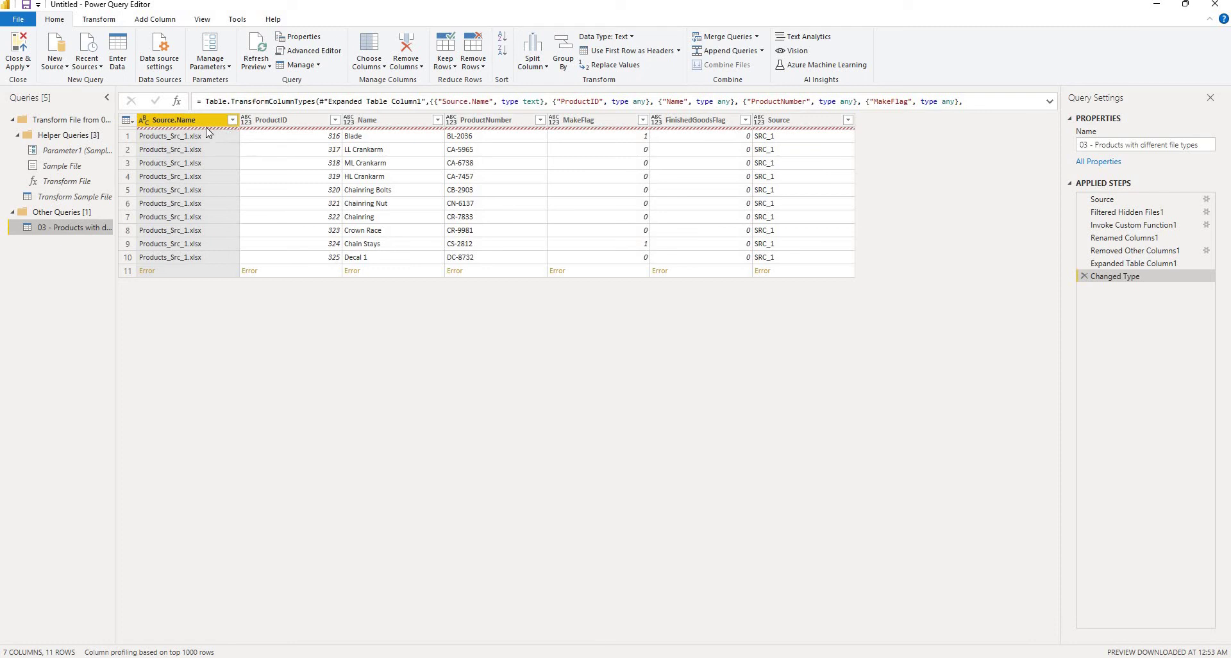
pyautogui.click(180, 273)
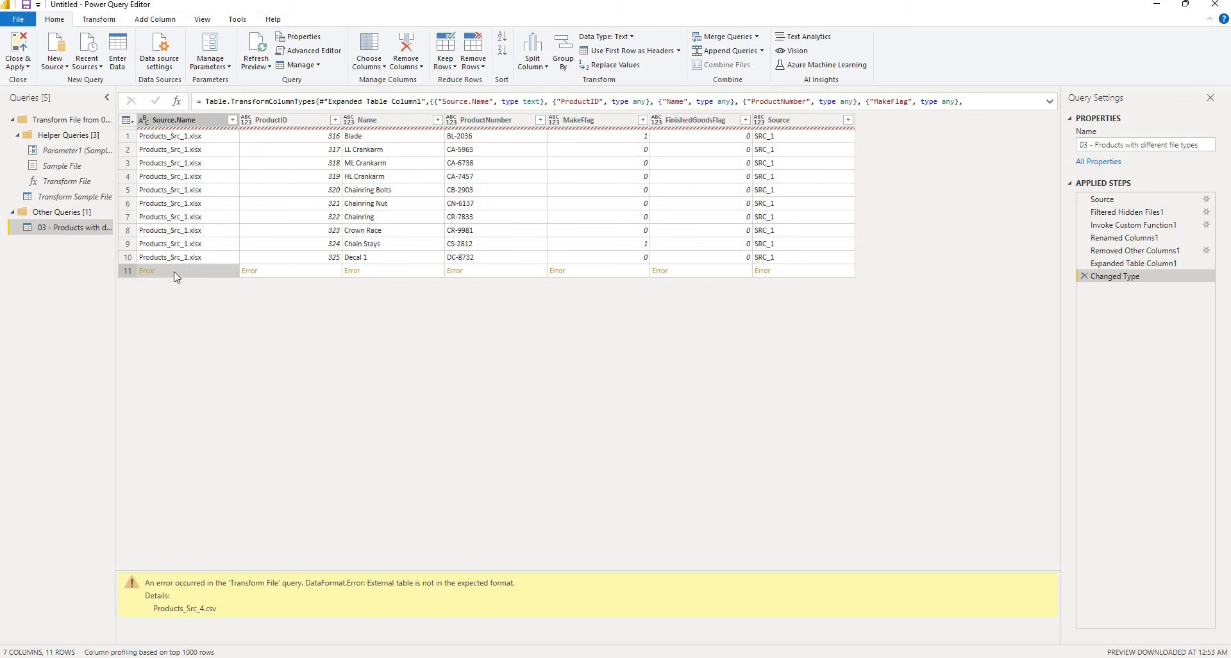
pyautogui.click(145, 271)
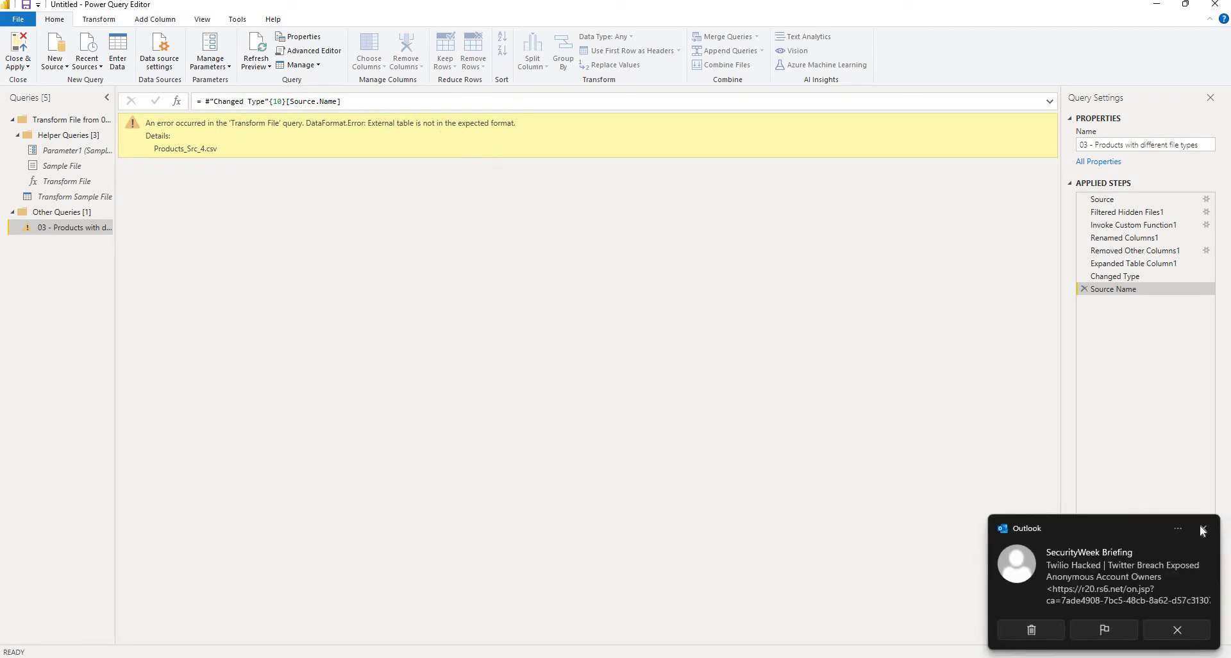
pyautogui.click(1202, 529)
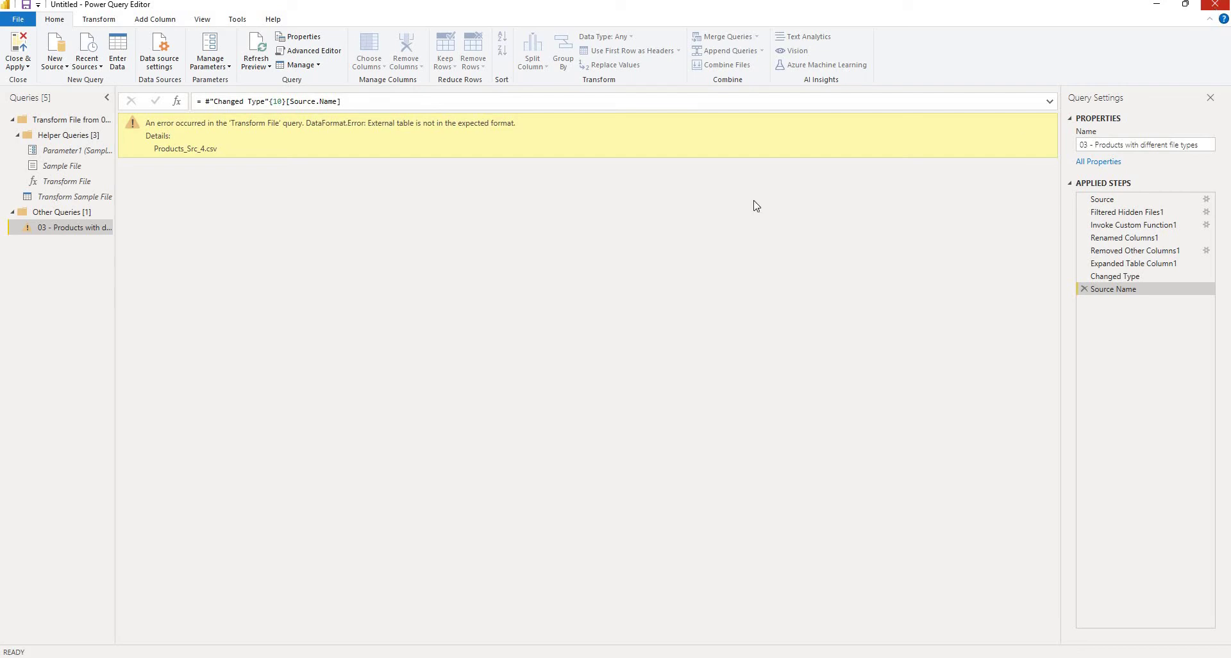
# Step: Check the file types of Products_Src_1.xlsx and Products_Src_4.csv in File Explorer and return to the Power Query Editor
pyautogui.hotkey('alt', 'Tab')
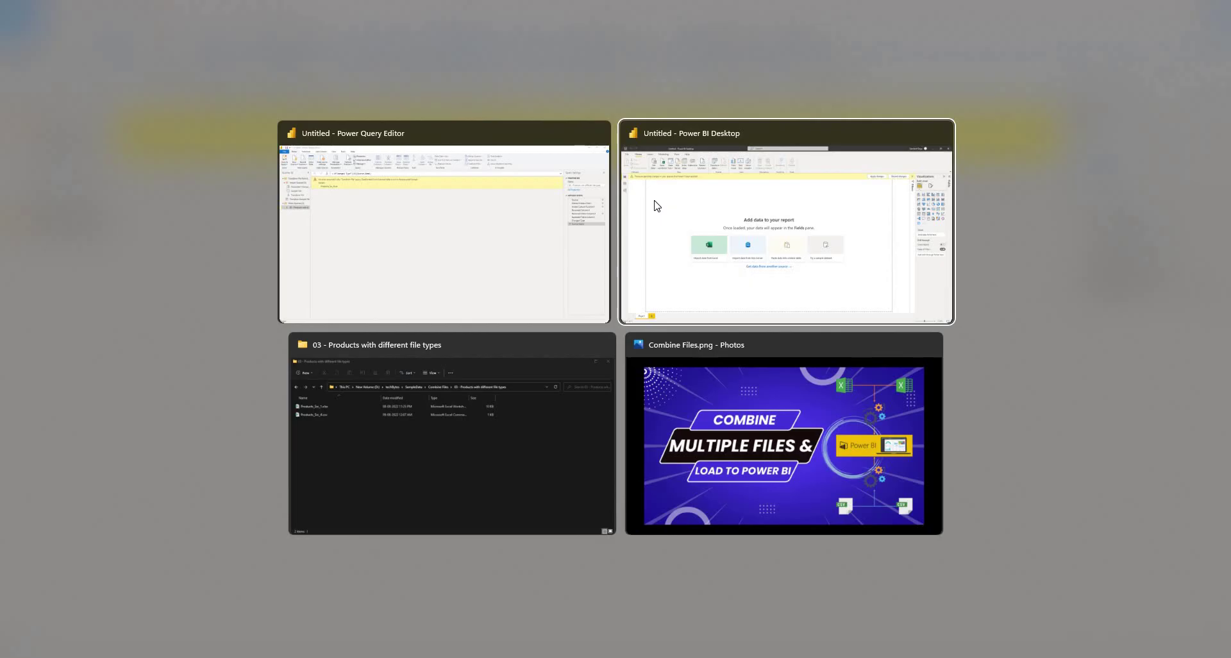
pyautogui.hotkey('alt', 'Tab')
pyautogui.click(336, 234)
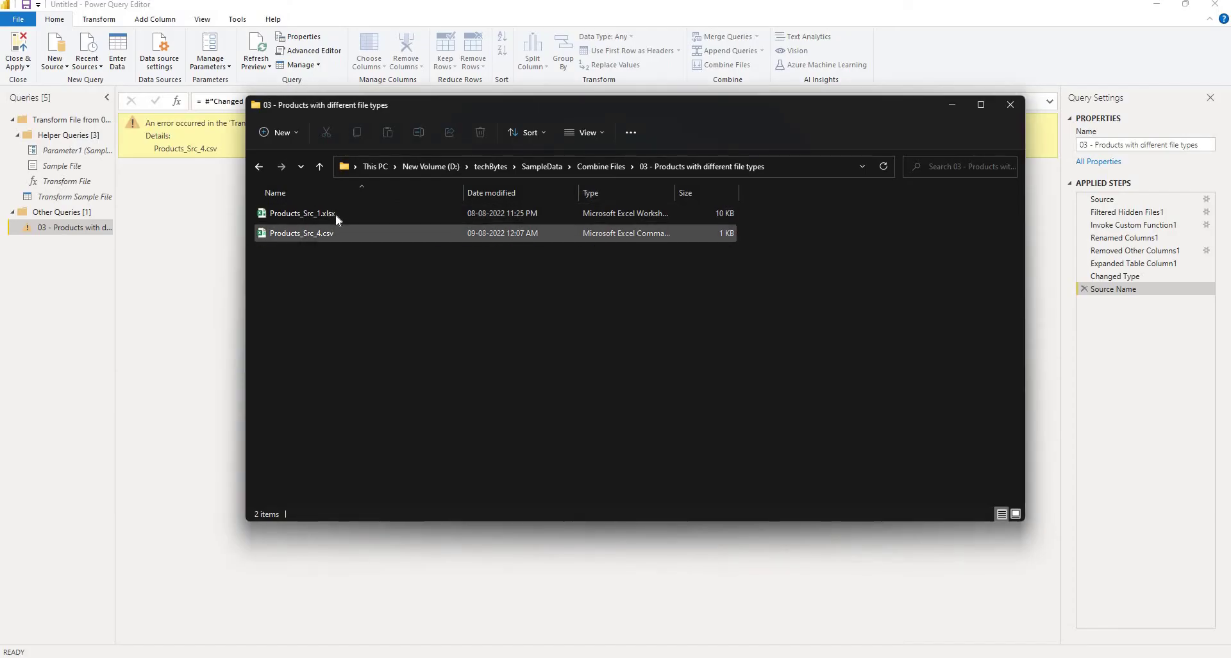
pyautogui.click(486, 256)
pyautogui.hotkey('alt', 'Tab')
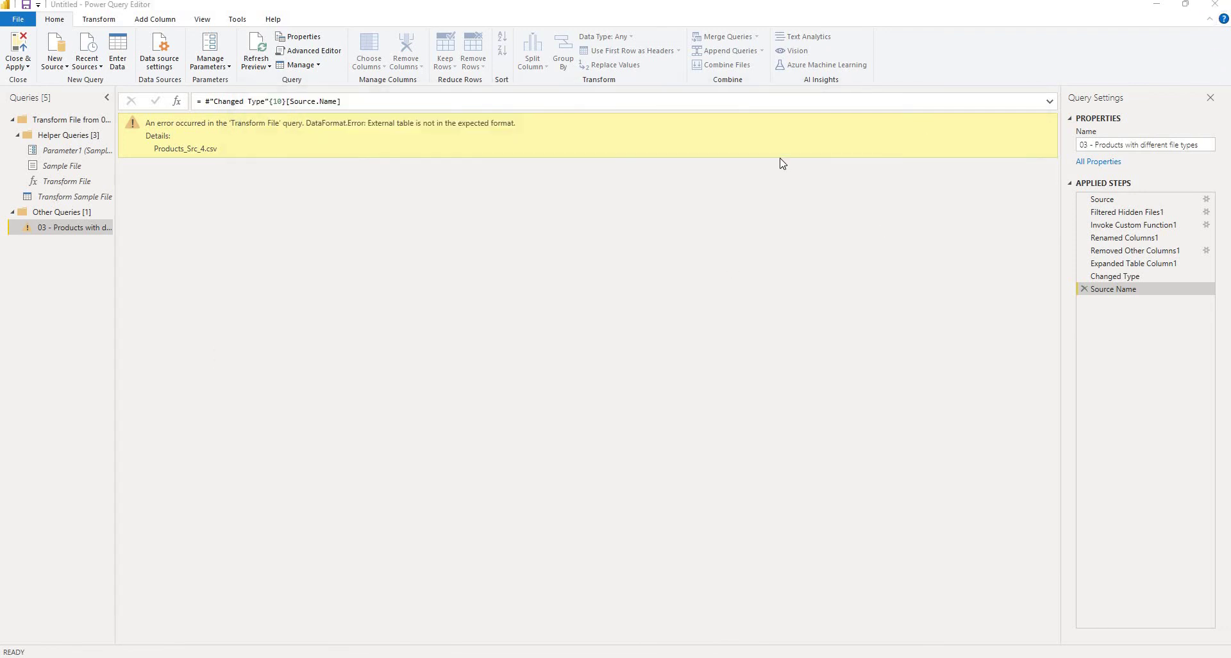
# Step: Close the Power Query Editor without applying changes and copy the path of the "03 - Products with different file types" folder from File Explorer
pyautogui.hotkey('alt', 'F4')
pyautogui.click(679, 358)
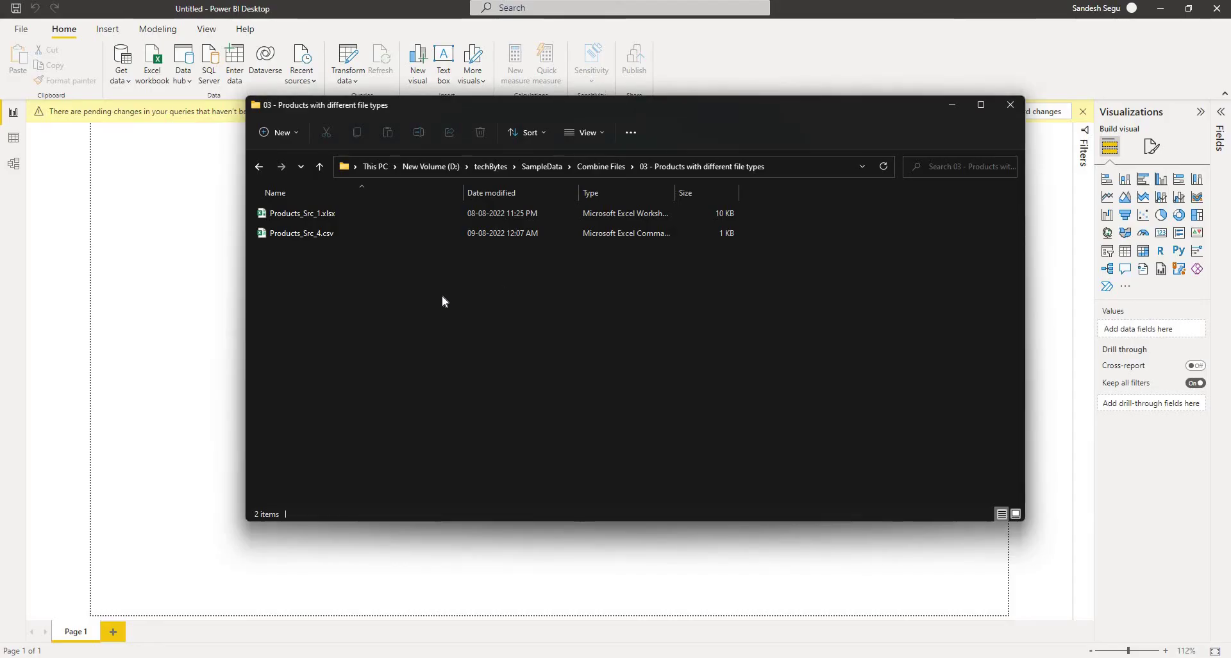
pyautogui.click(787, 168)
pyautogui.hotkey('ctrl', 'c')
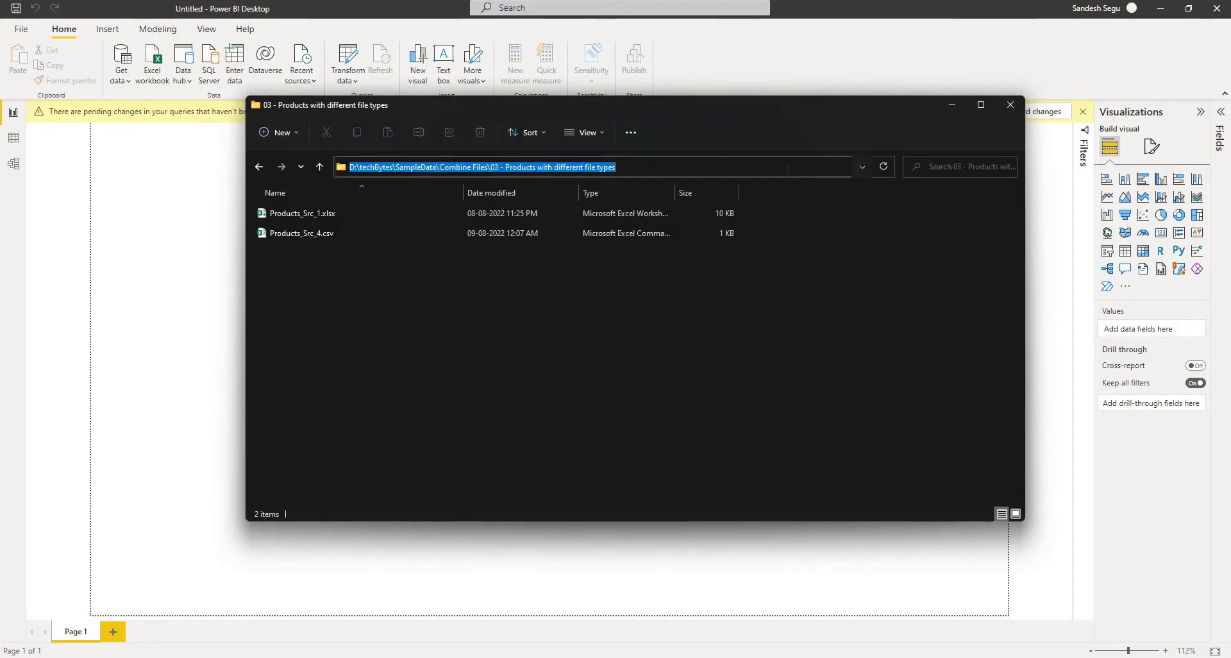
pyautogui.hotkey('alt', 'Tab')
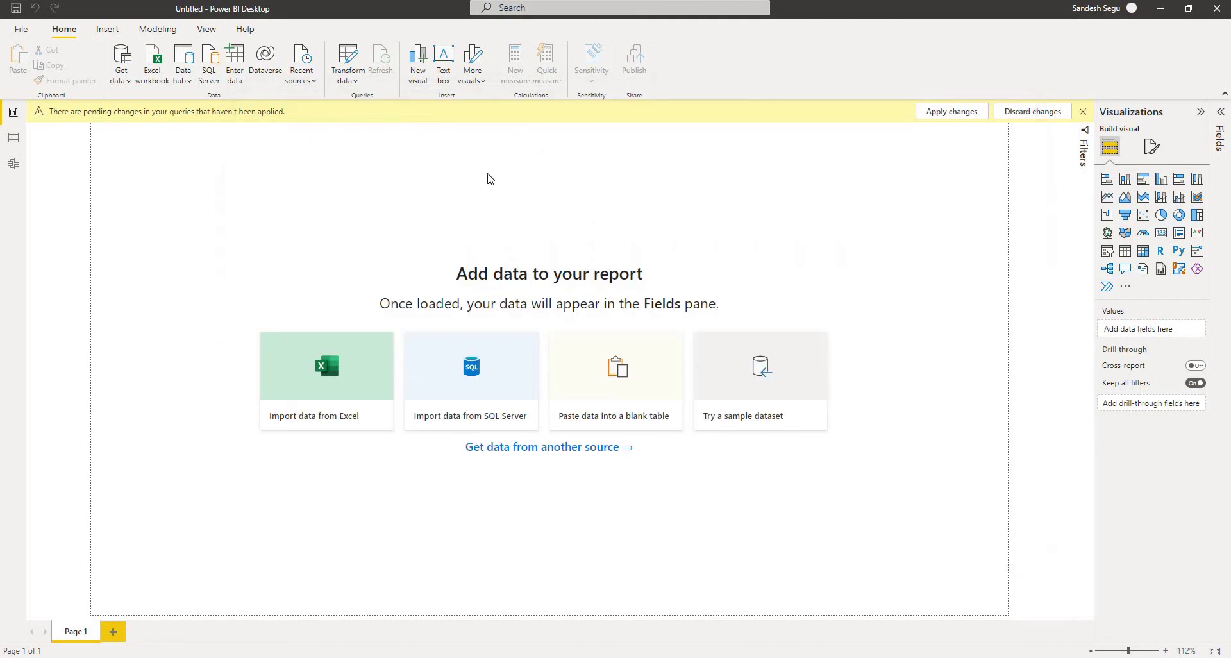
# Step: Discard all pending query changes in the Power BI report
pyautogui.click(1032, 112)
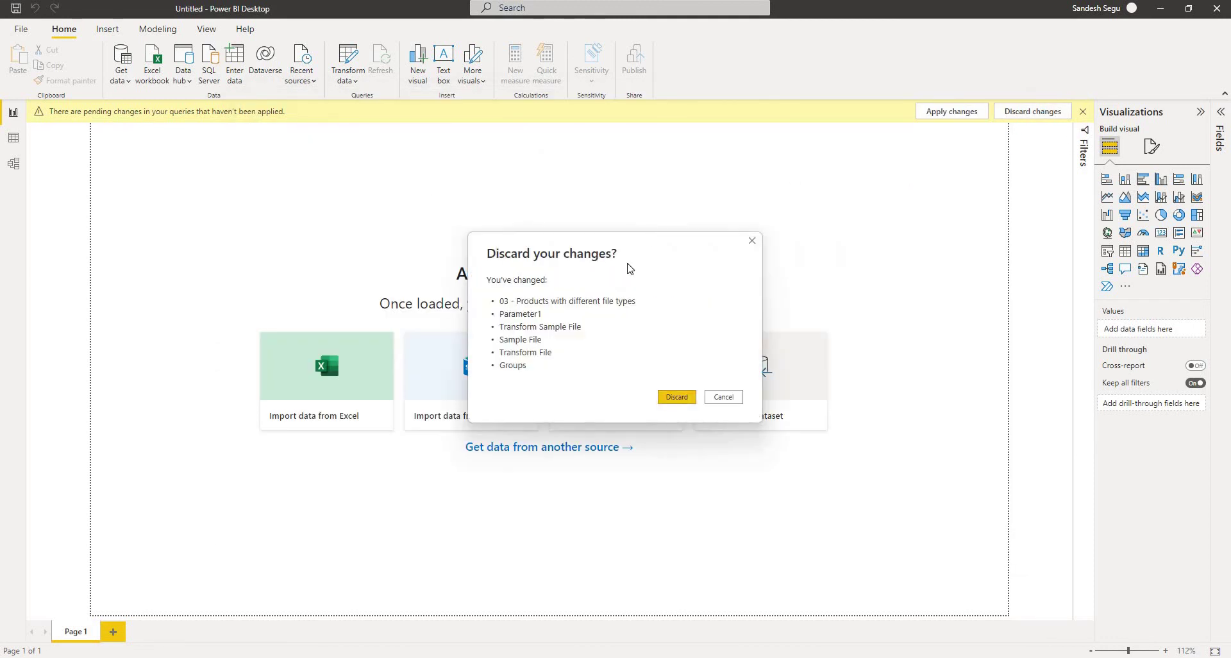
pyautogui.click(677, 398)
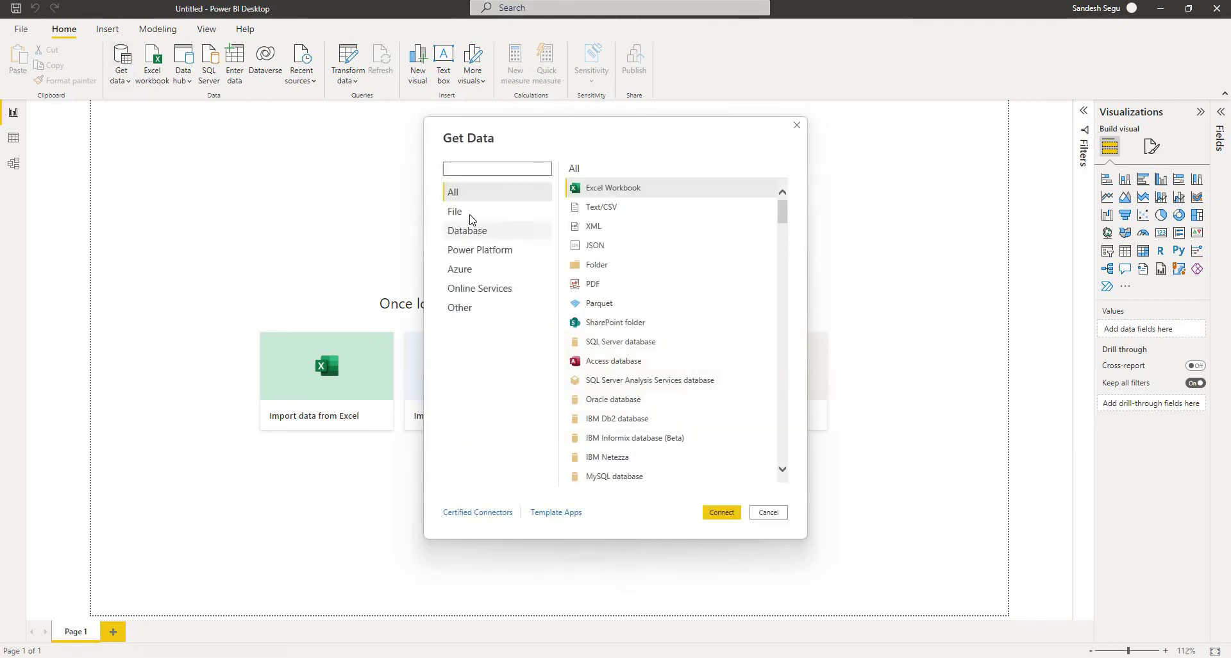
# Step: Start a new Folder data source with the copied path of "03 - Products with different file types" and bring up its file preview
pyautogui.click(600, 265)
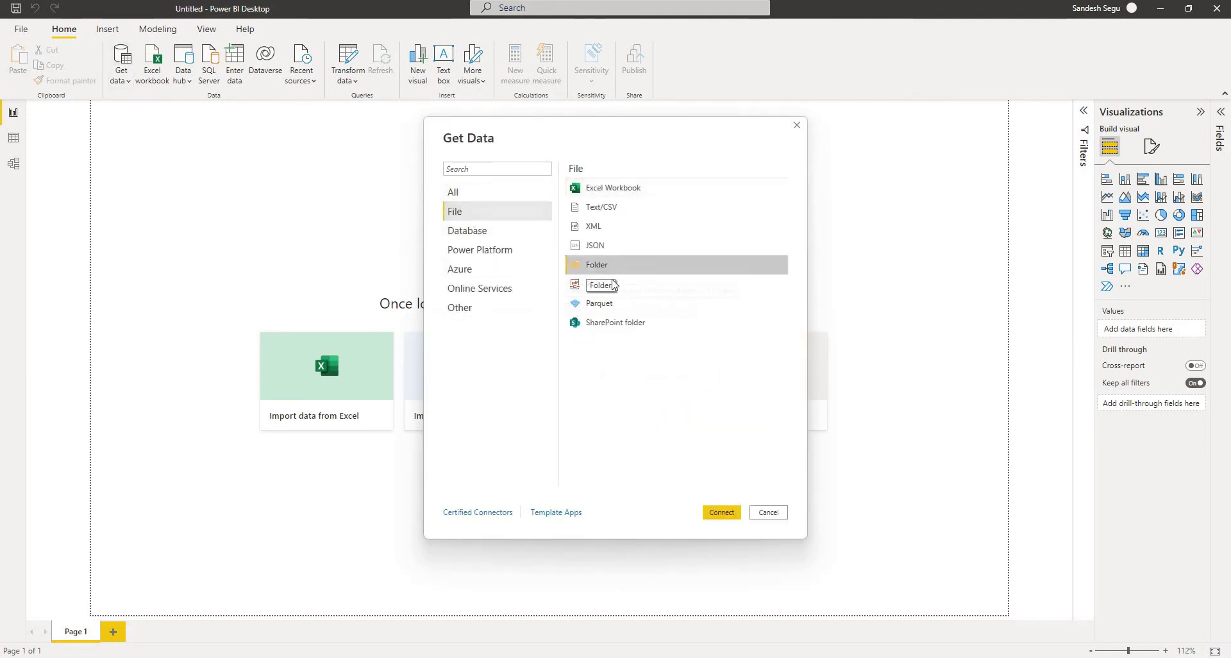
pyautogui.click(720, 513)
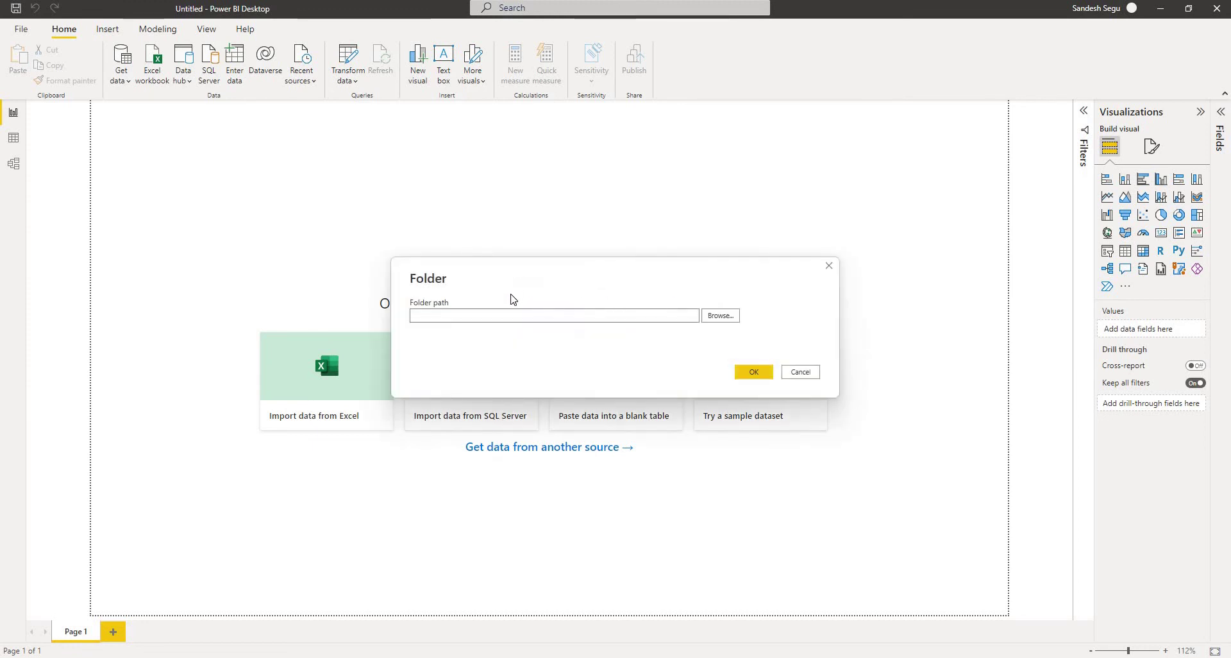
pyautogui.hotkey('ctrl', 'v')
pyautogui.click(747, 377)
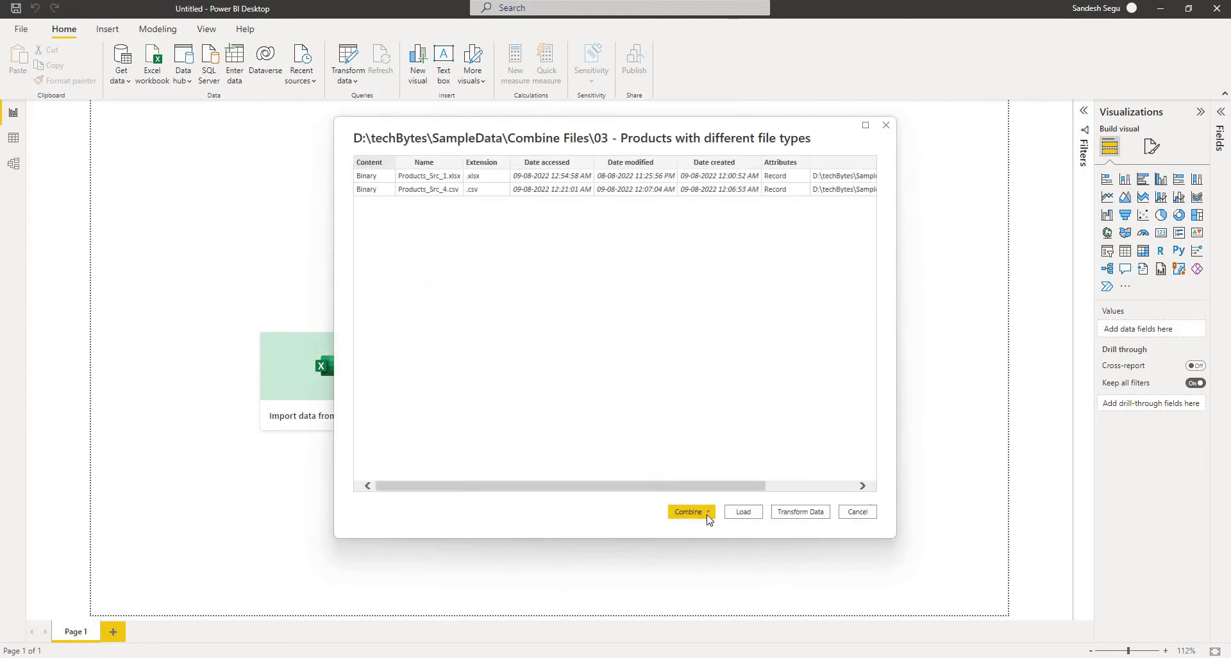
# Step: Try to combine the files with Products_Src_4.csv as the sample file, cancel the combine and discard the pending query changes
pyautogui.click(708, 513)
pyautogui.click(734, 530)
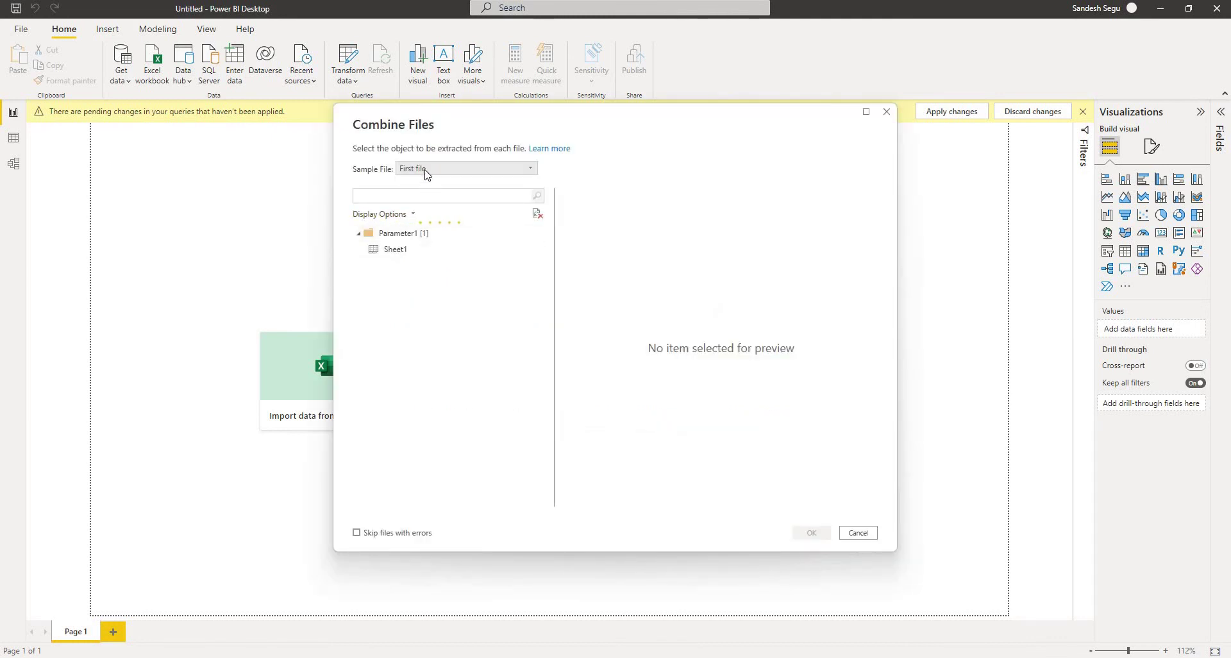
pyautogui.click(429, 169)
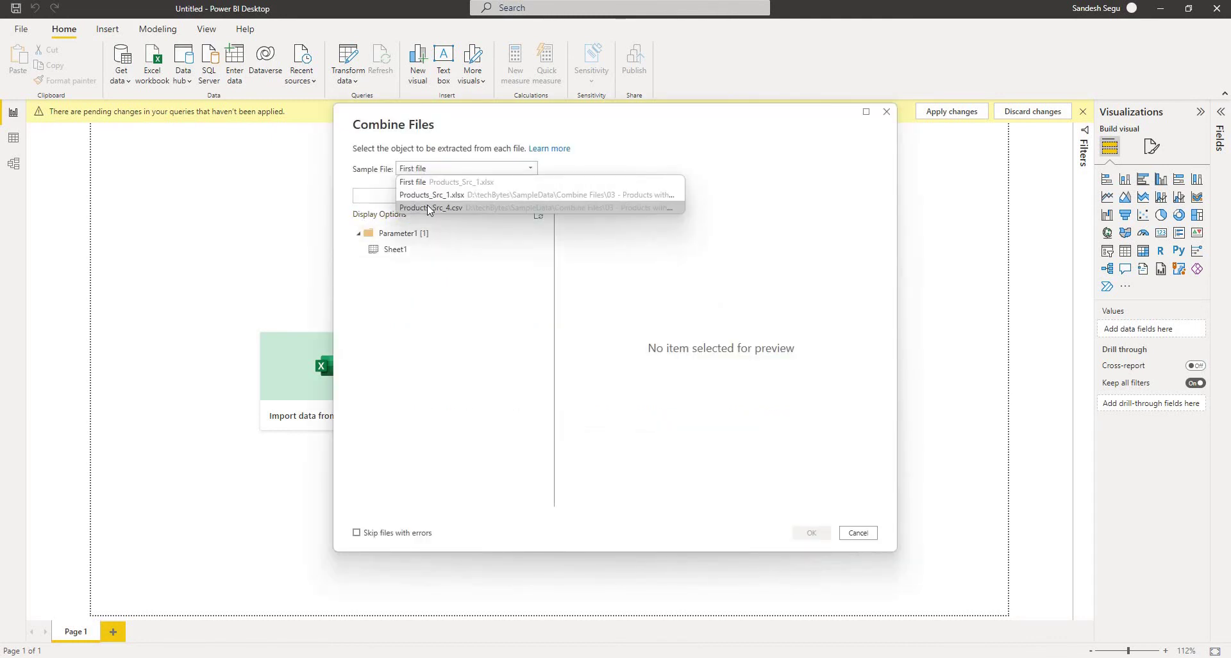
pyautogui.click(427, 205)
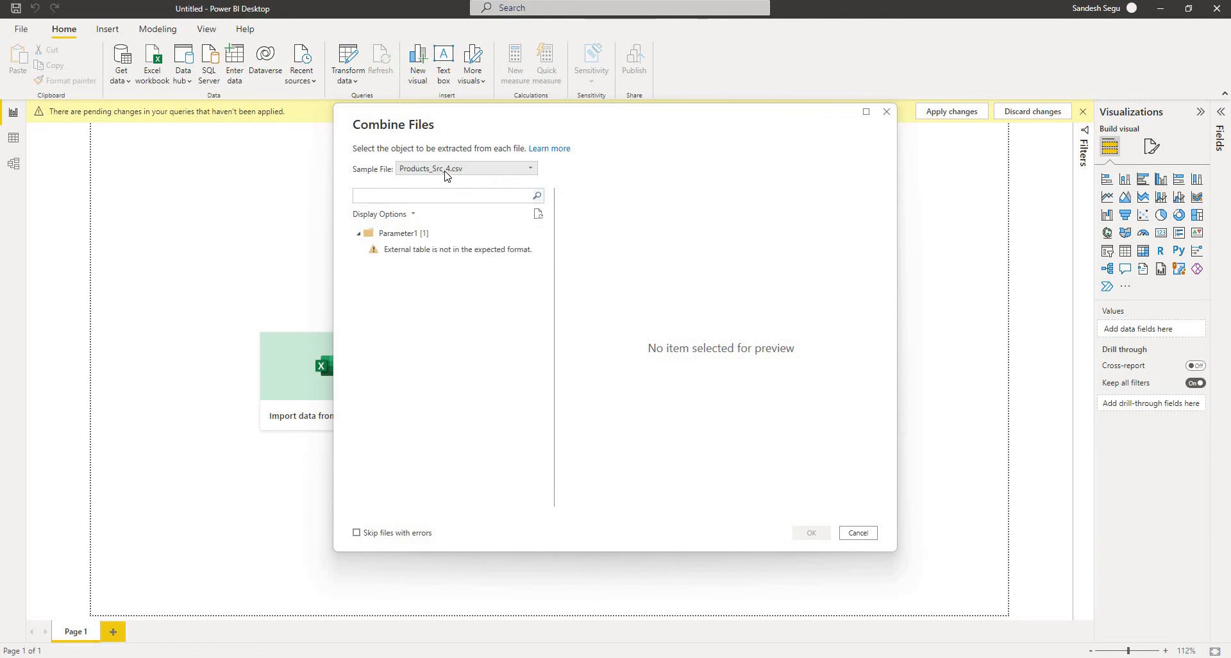
pyautogui.click(412, 250)
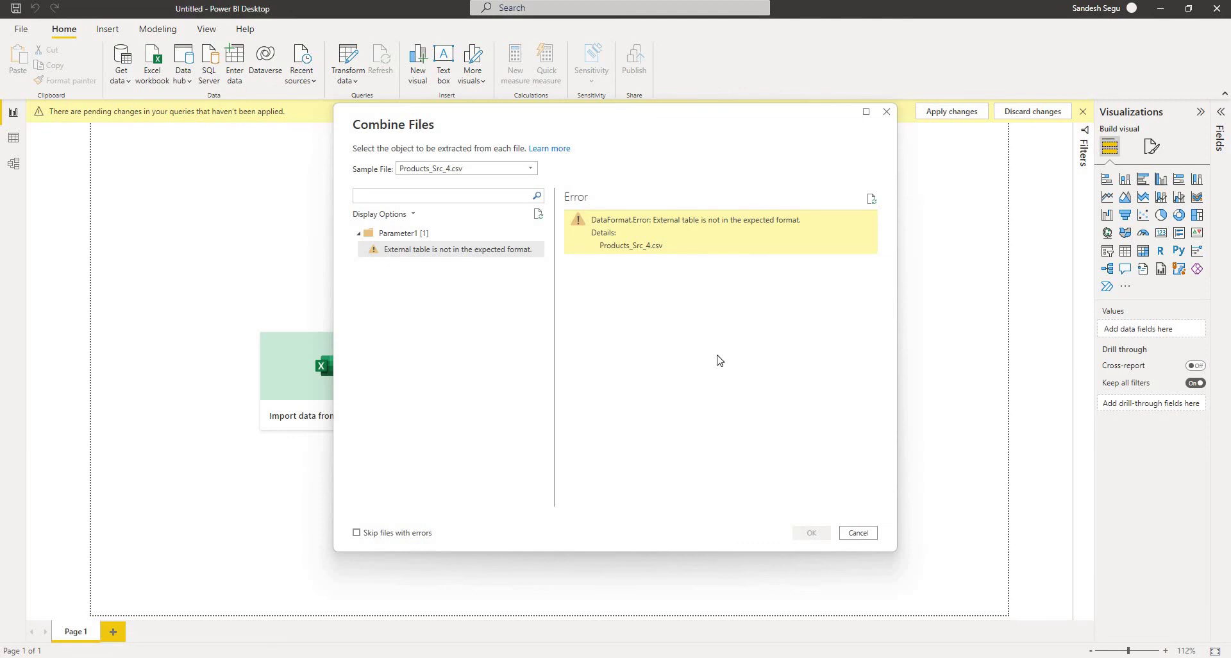
pyautogui.click(857, 533)
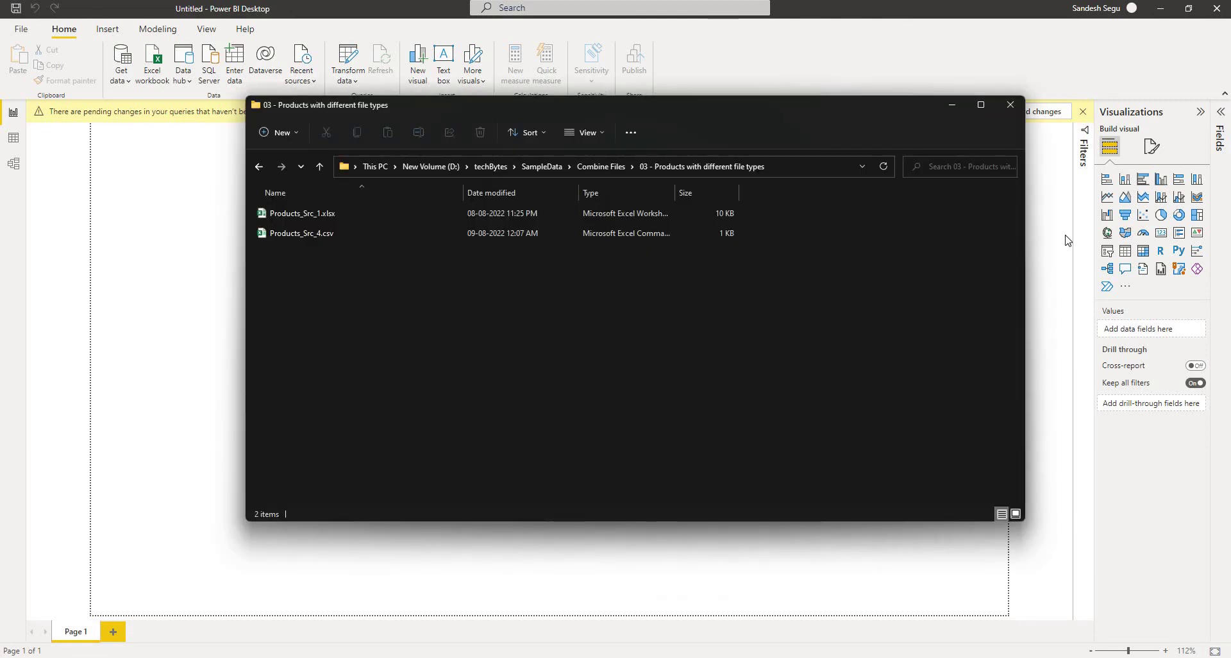
pyautogui.click(1042, 221)
pyautogui.click(1032, 114)
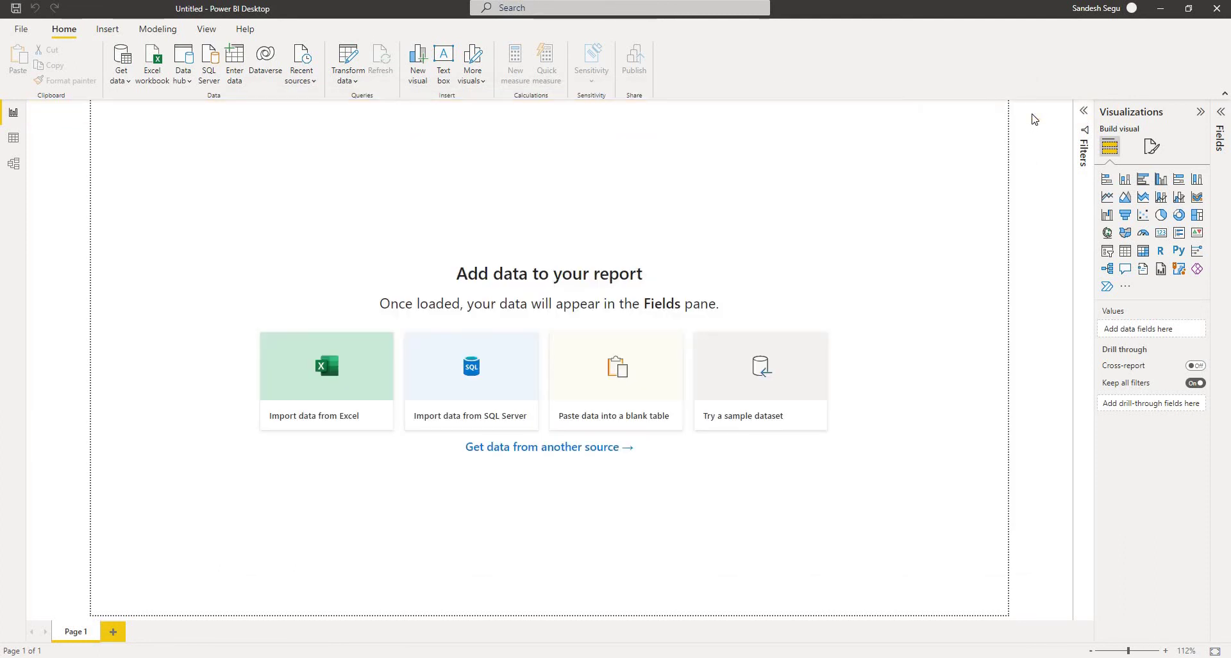
# Step: In File Explorer, delete Products_Src_1.xlsx from the different file types folder and duplicate Products_Src_4.csv there
pyautogui.hotkey('alt', 'Tab')
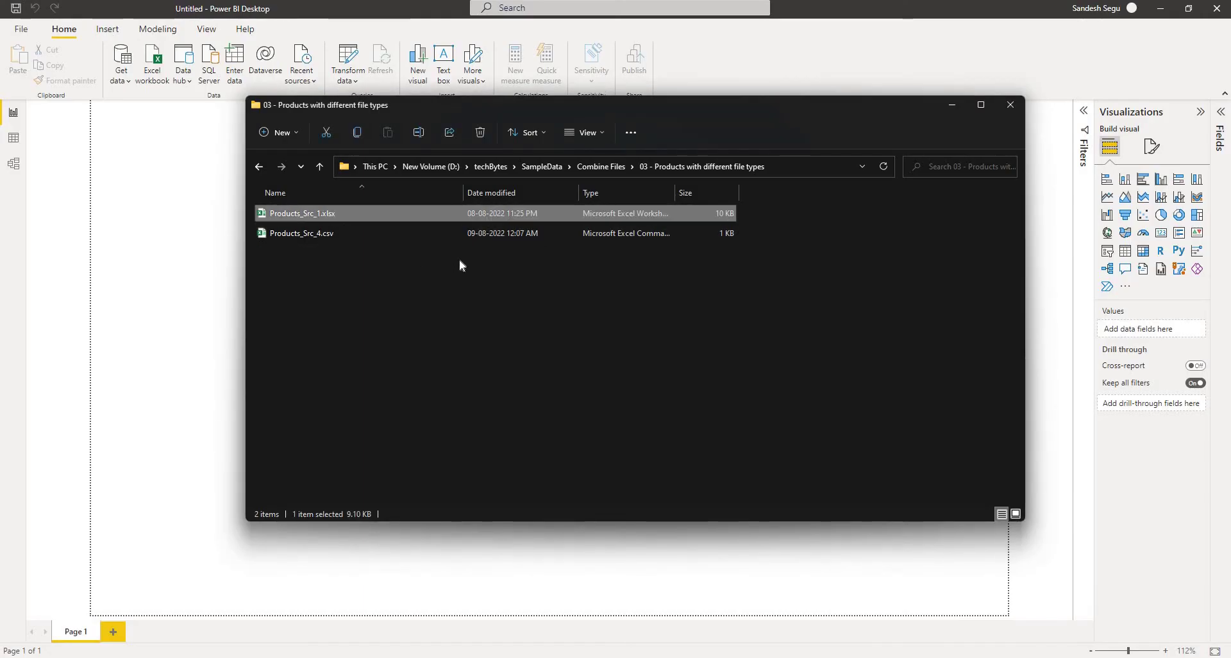
pyautogui.press('Delete')
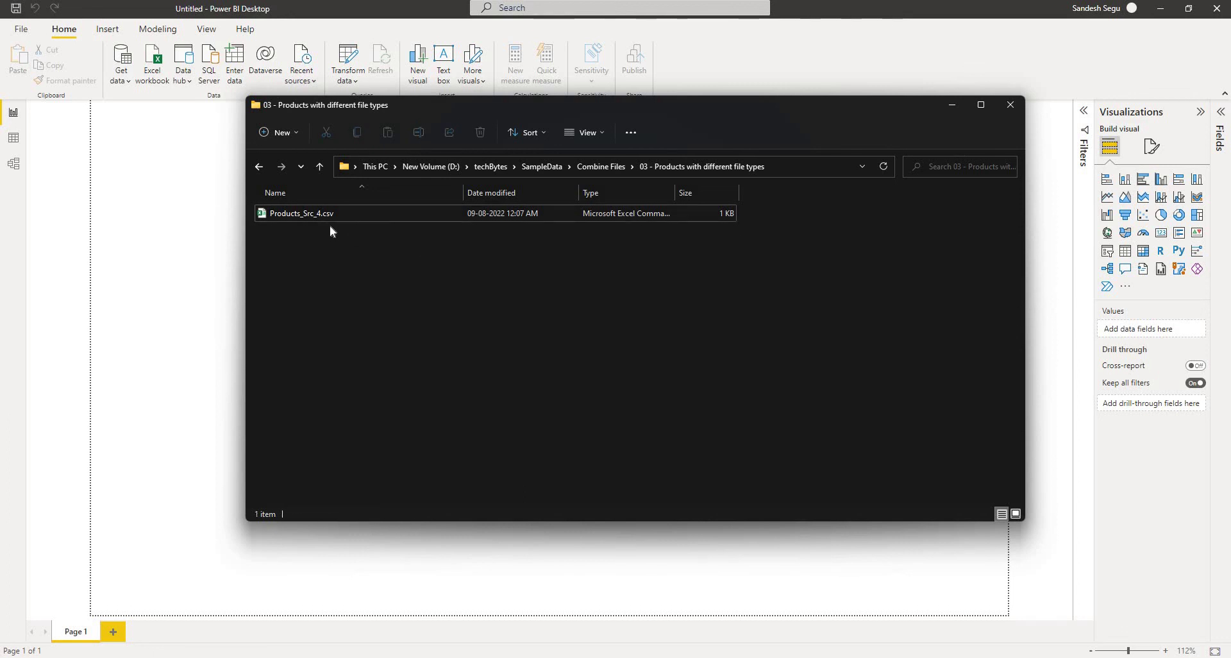
pyautogui.hotkey('ctrl', 'c')
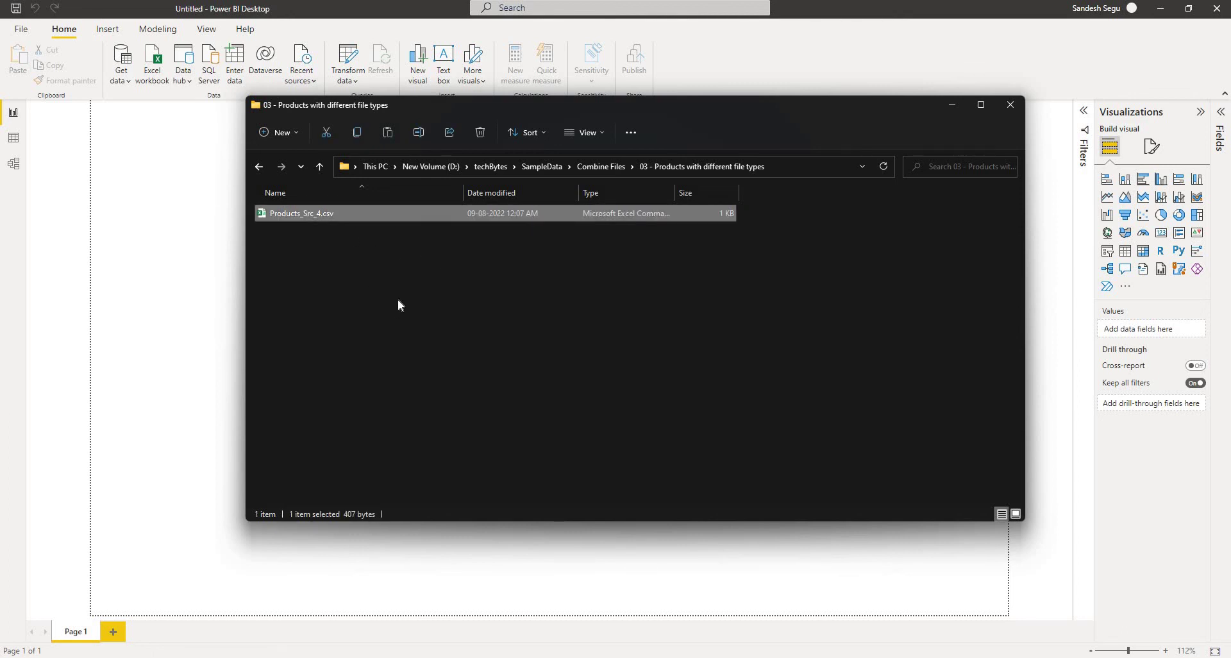
pyautogui.hotkey('ctrl', 'v')
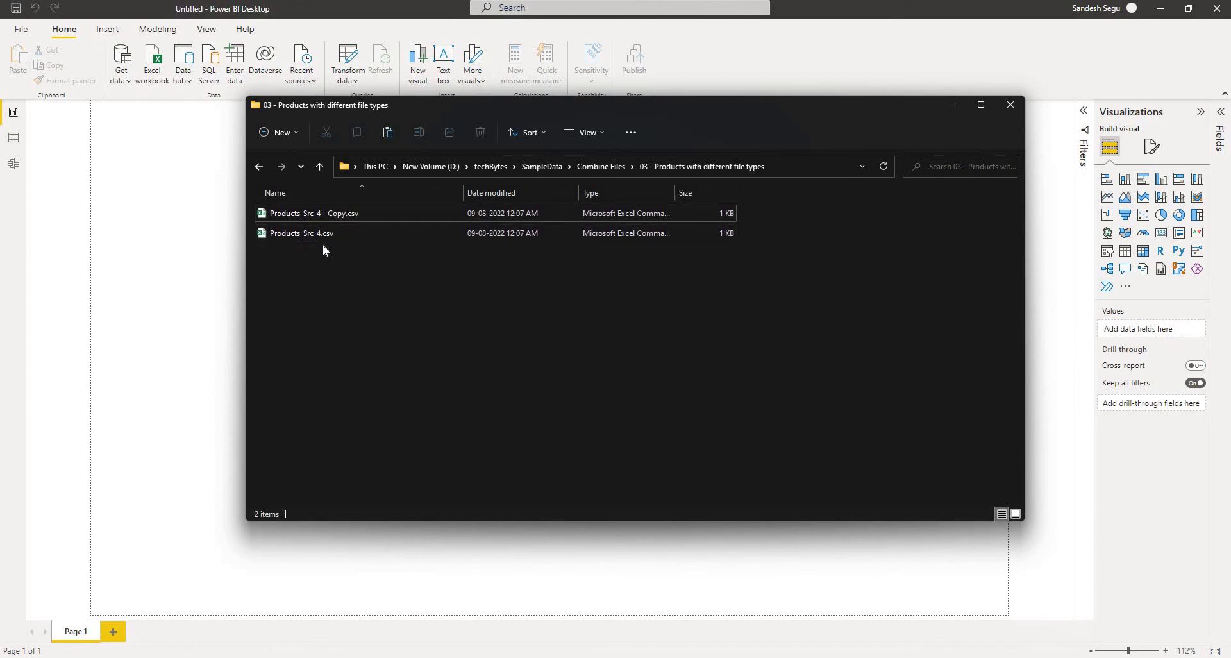
# Step: Open Products_Src_4 - Copy.csv in Excel and set every Source value in F2:F11 to SRC_4_Copy
pyautogui.doubleClick(325, 219)
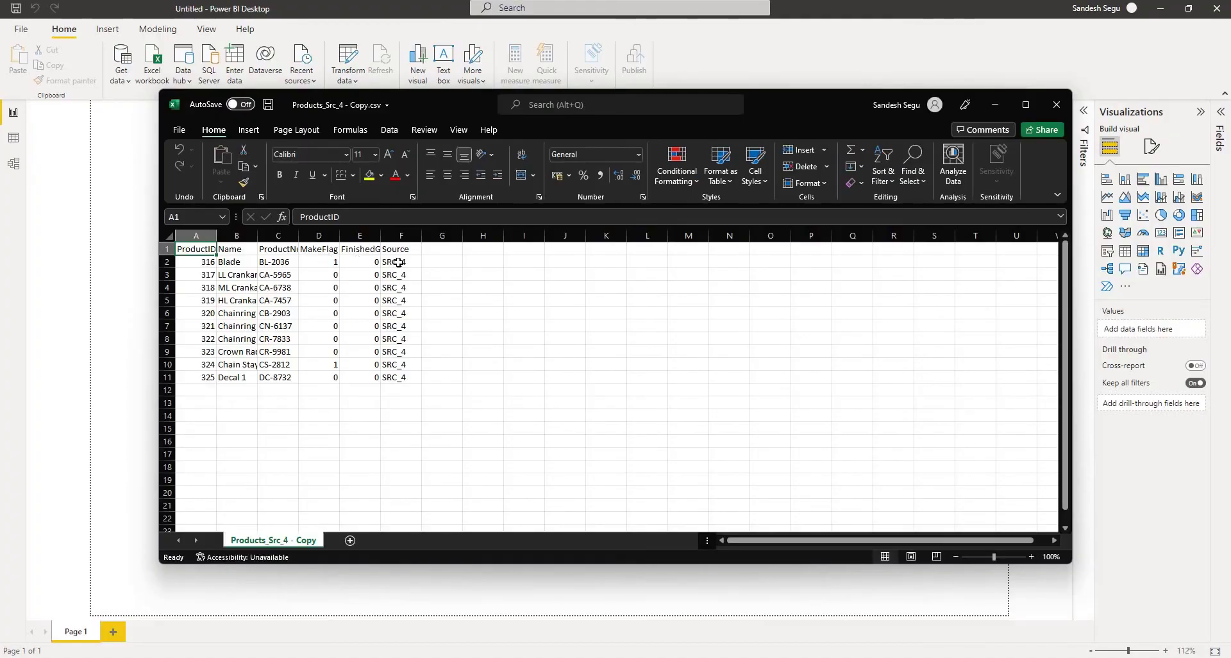
pyautogui.doubleClick(398, 262)
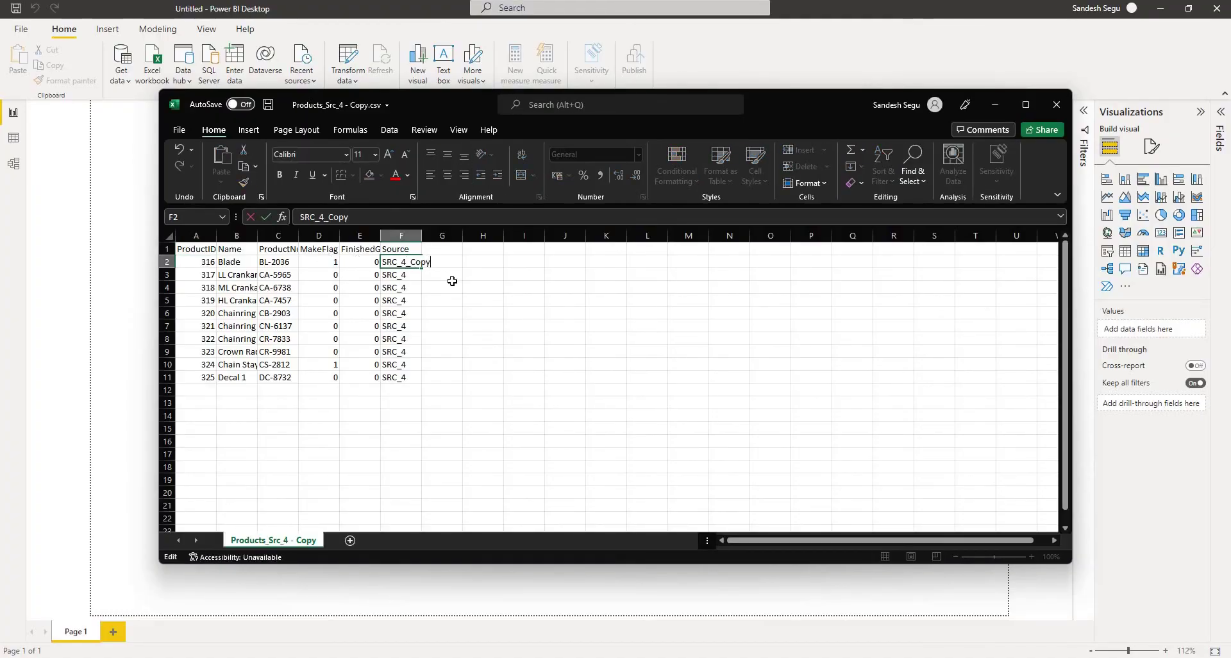
pyautogui.press('Return')
pyautogui.press('Up')
pyautogui.hotkey('ctrl', 'c')
pyautogui.press('Down')
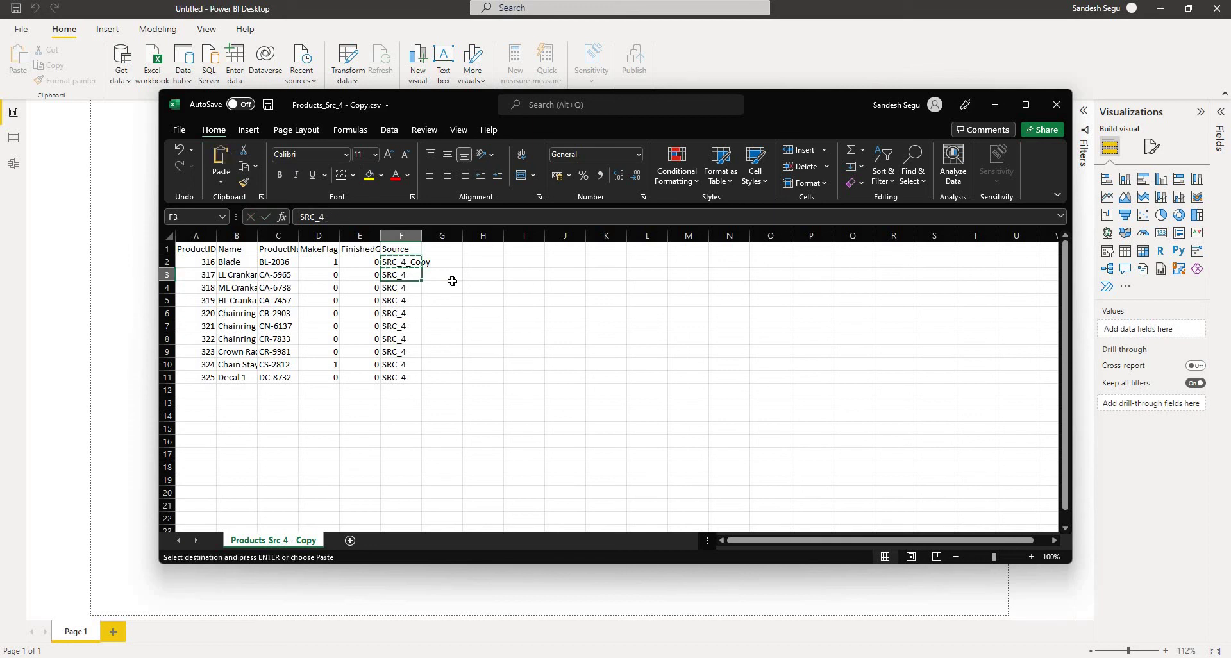
pyautogui.hotkey('ctrl', 'shift', 'Down')
pyautogui.hotkey('ctrl', 'v')
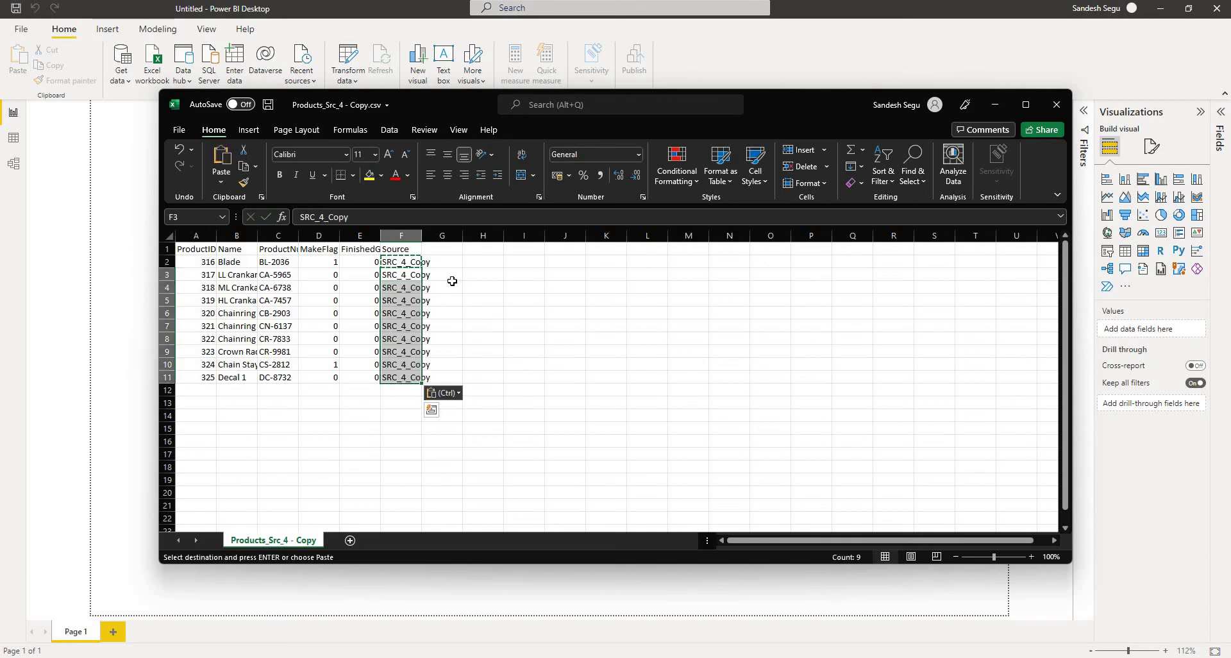
# Step: Clear the copy selection, return to cell A1, and save and close Products_Src_4 - Copy.csv
pyautogui.press('Escape')
pyautogui.press('Up')
pyautogui.press('Up')
pyautogui.press('Left')
pyautogui.hotkey('ctrl', 'Home')
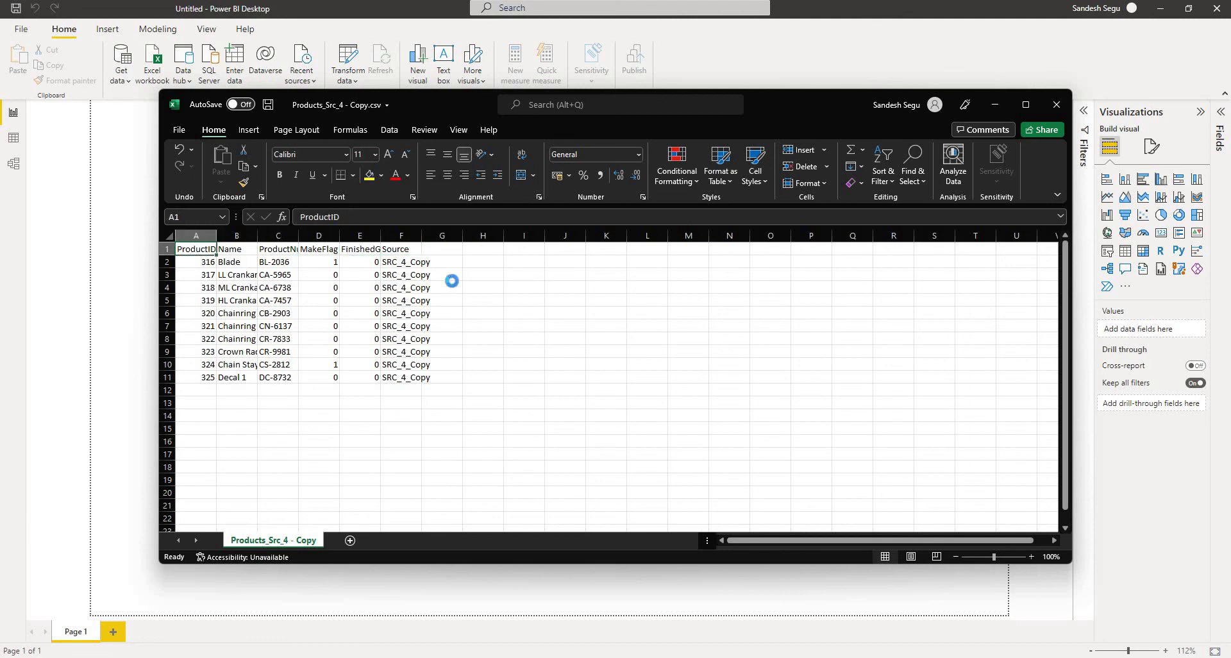
pyautogui.hotkey('ctrl', 's')
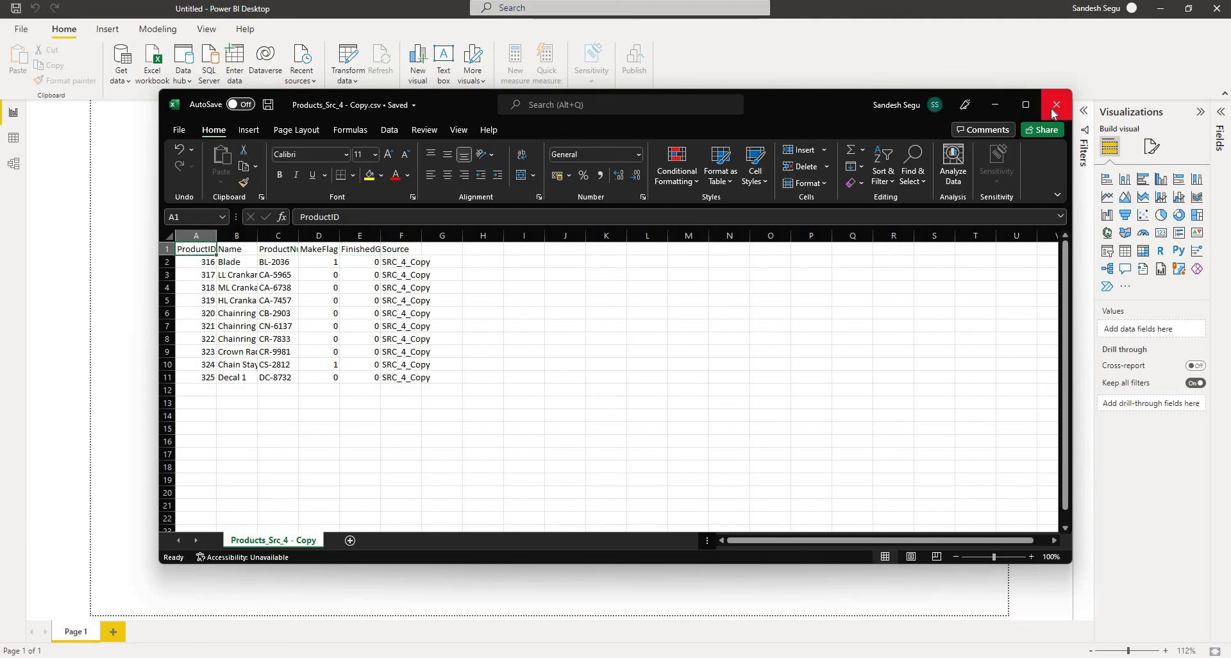
pyautogui.click(1056, 104)
# Step: Copy the "03 - Products with different file types" folder path and connect Power BI to it as a Folder data source
pyautogui.click(788, 168)
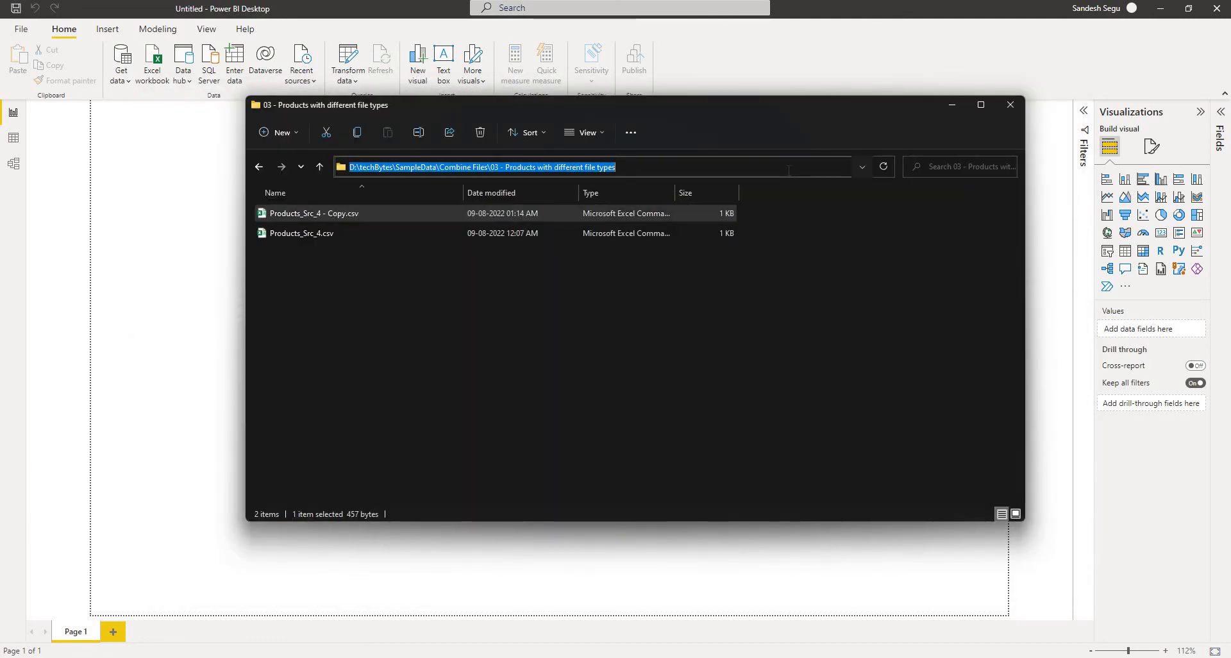
pyautogui.hotkey('alt', 'Tab')
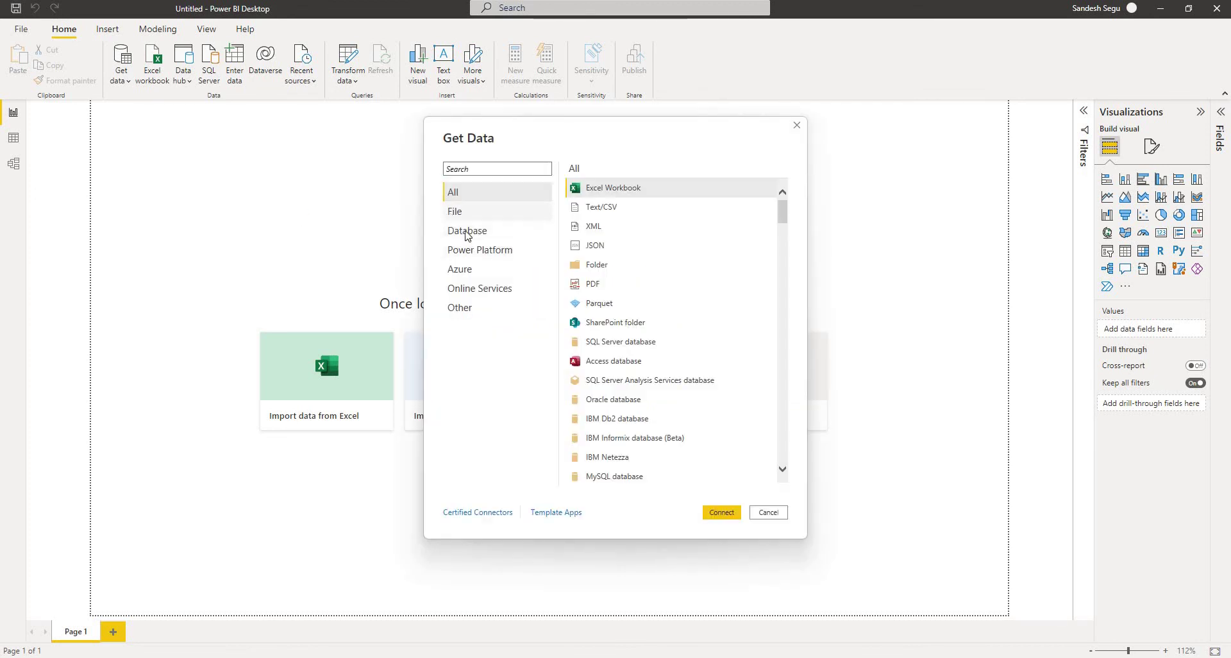
pyautogui.click(463, 211)
pyautogui.click(607, 270)
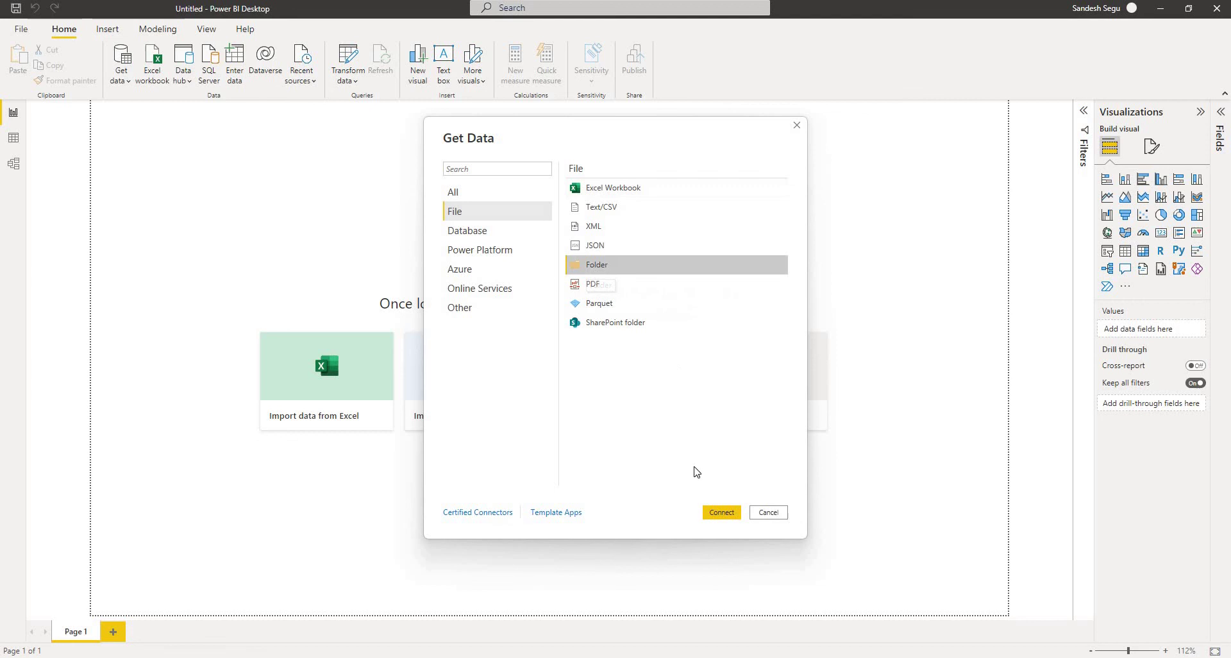
pyautogui.click(721, 511)
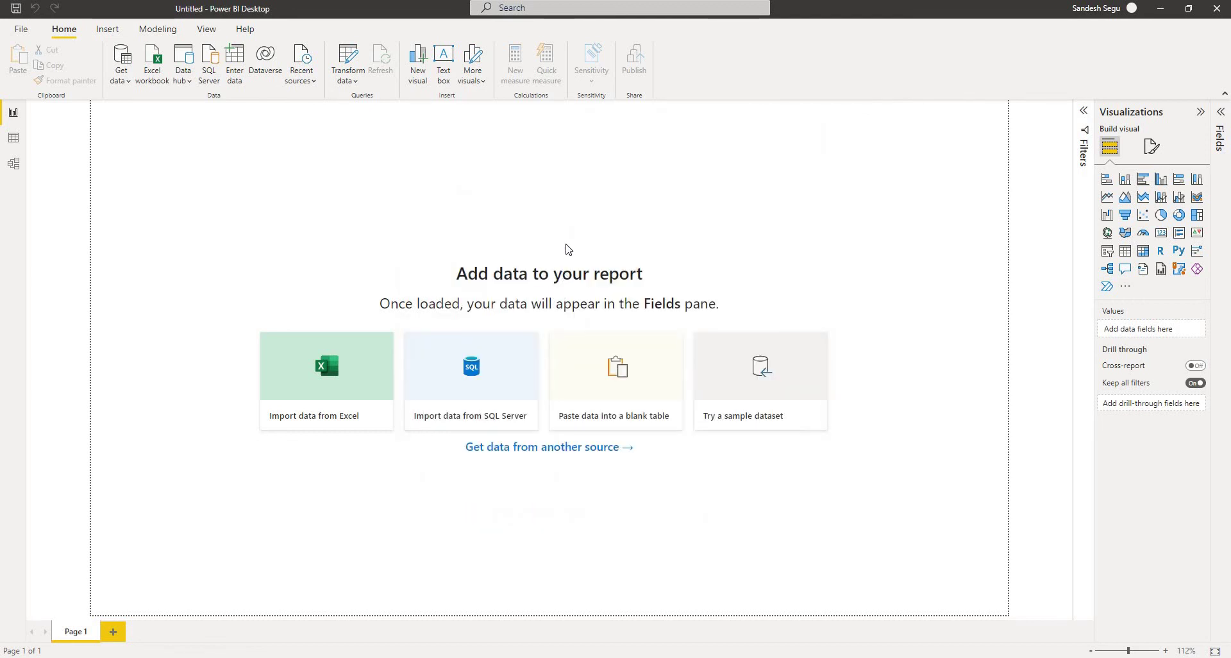
pyautogui.click(512, 317)
pyautogui.hotkey('ctrl', 'v')
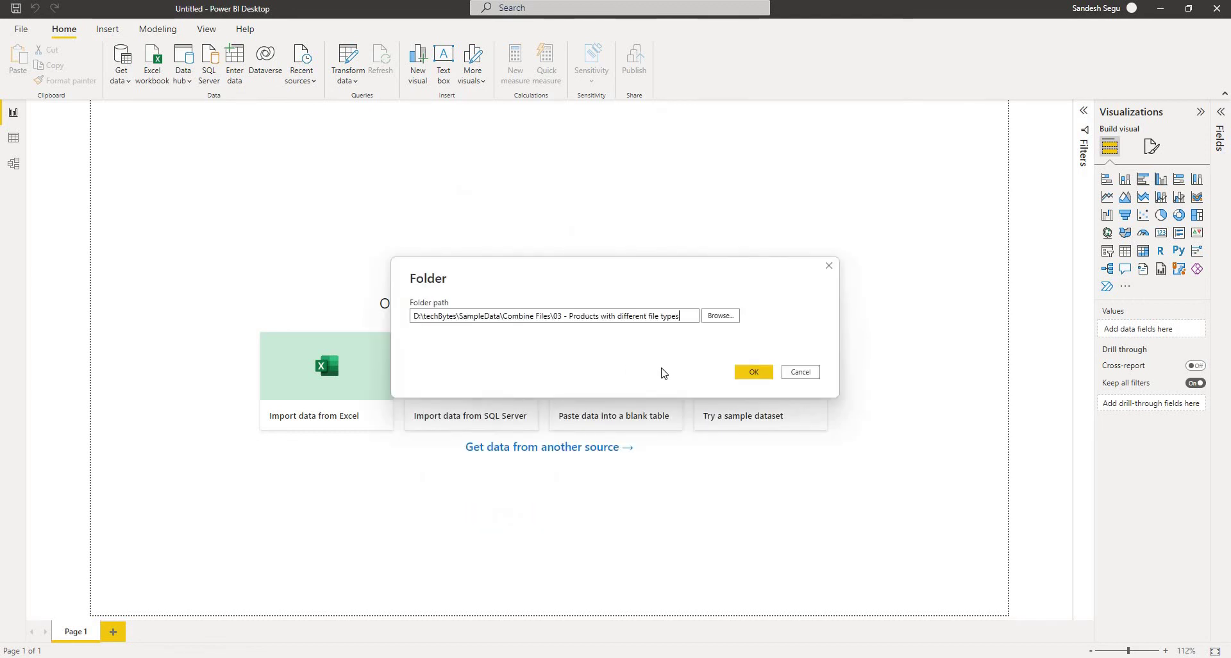
pyautogui.click(756, 376)
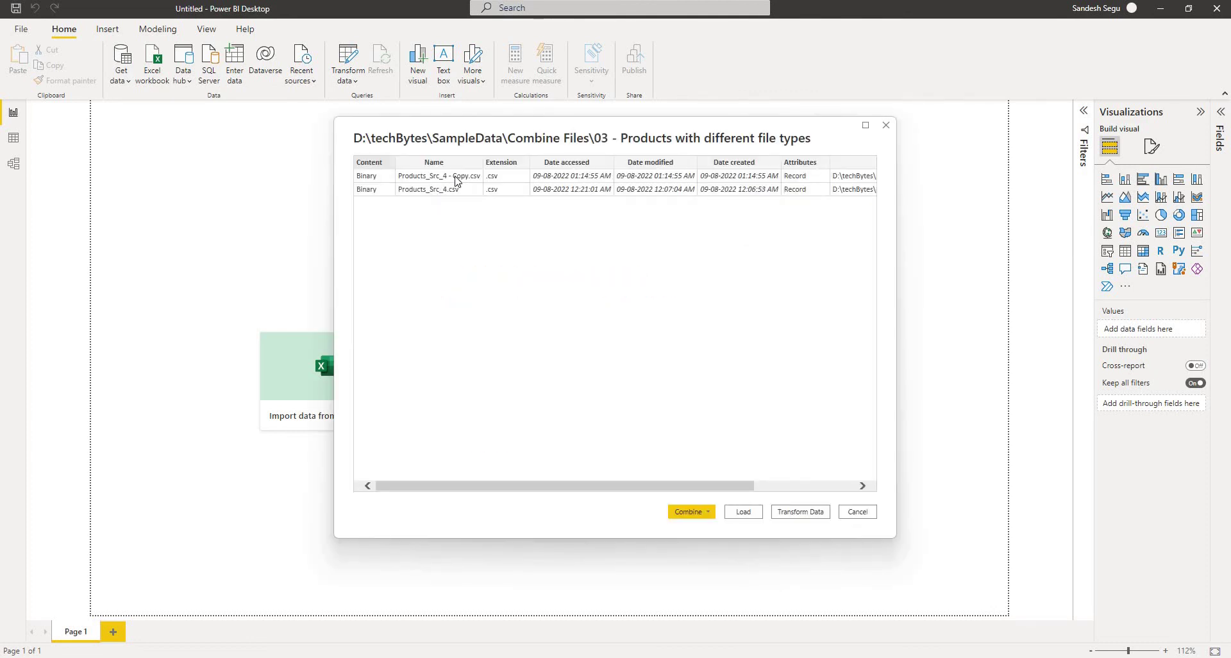
# Step: Start combining the two CSV files and preview Products_Src_4 - Copy.csv and Products_Src_4.csv as sample files
pyautogui.click(704, 513)
pyautogui.click(722, 530)
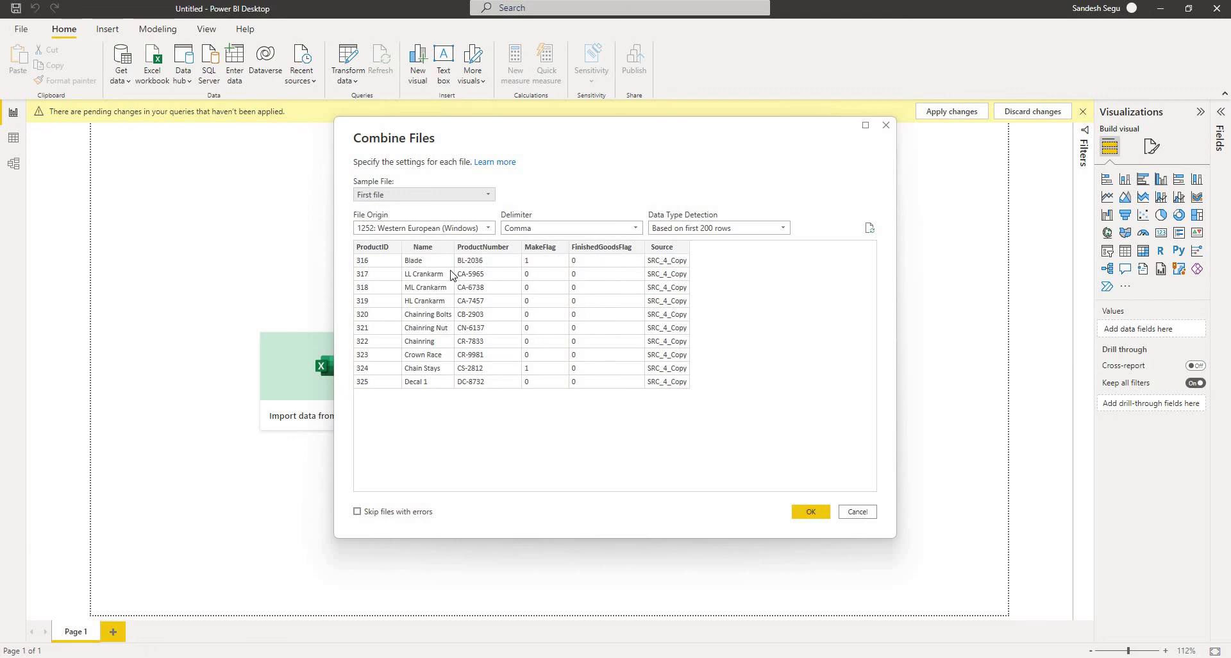
pyautogui.click(414, 195)
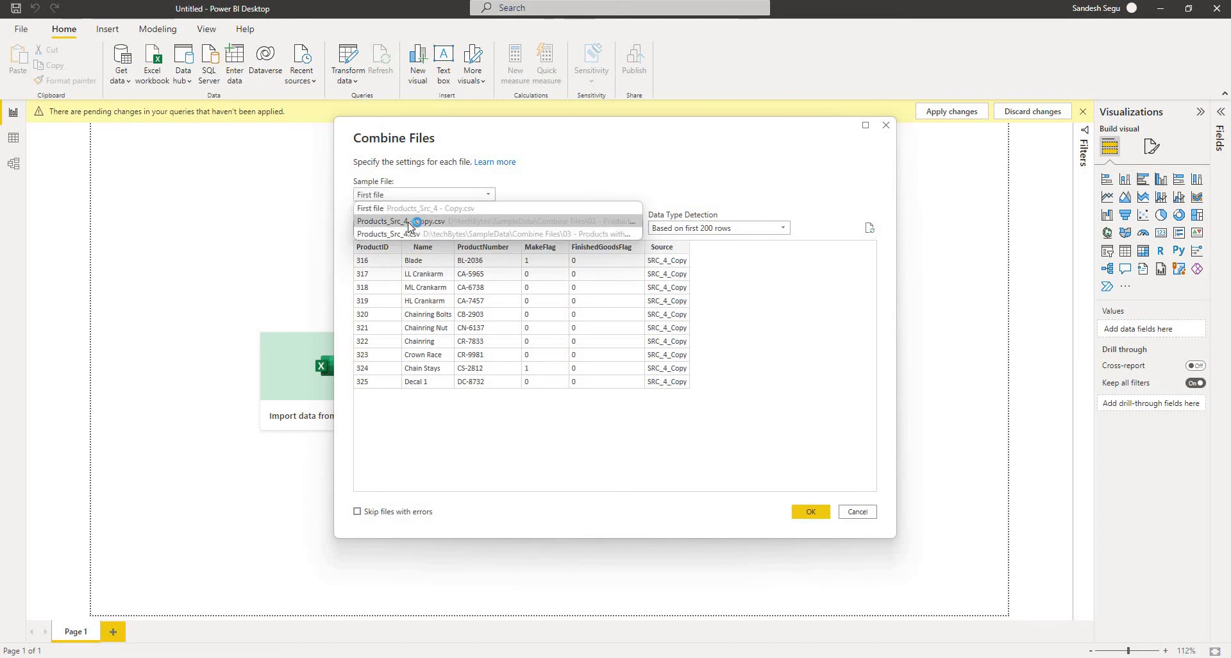
pyautogui.click(411, 222)
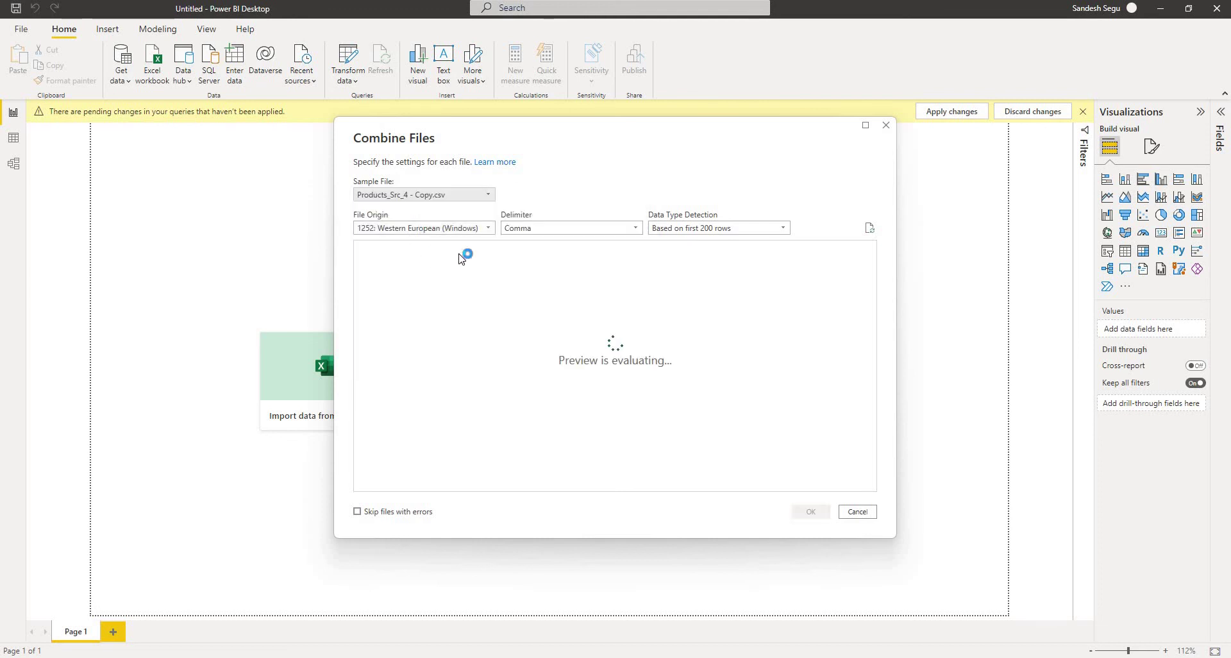
pyautogui.click(421, 195)
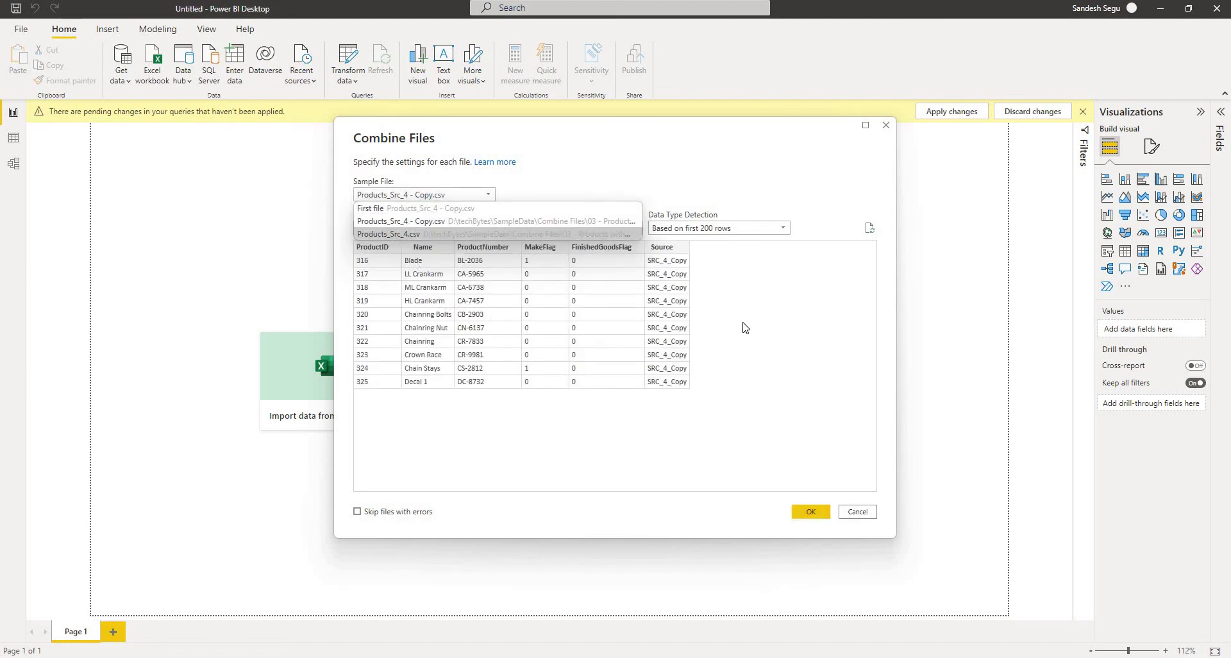
pyautogui.click(411, 232)
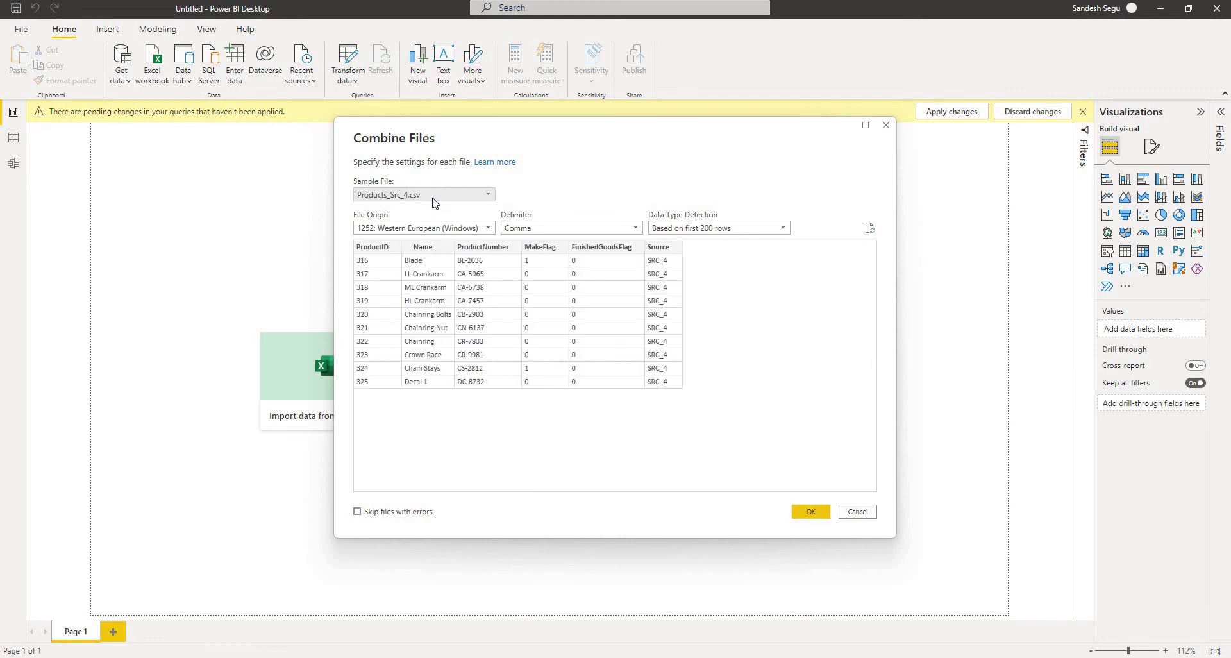
# Step: Combine the CSV files using First file as the sample and open the resulting query in the Power Query Editor
pyautogui.click(425, 195)
pyautogui.click(416, 206)
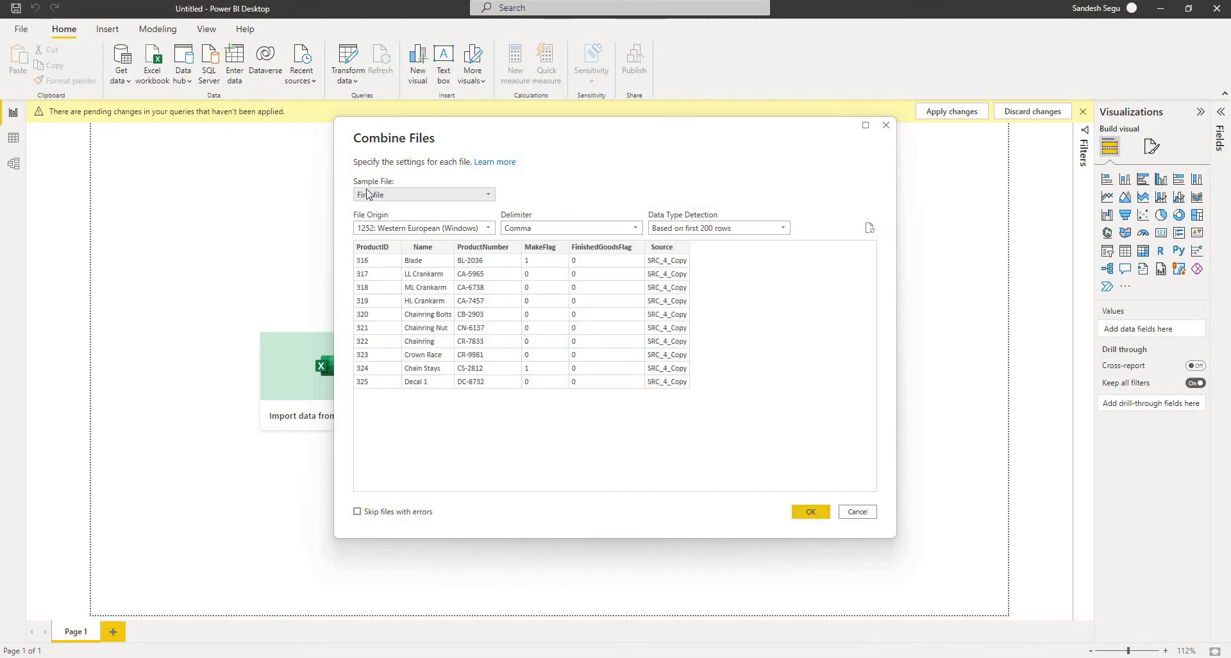
pyautogui.click(809, 511)
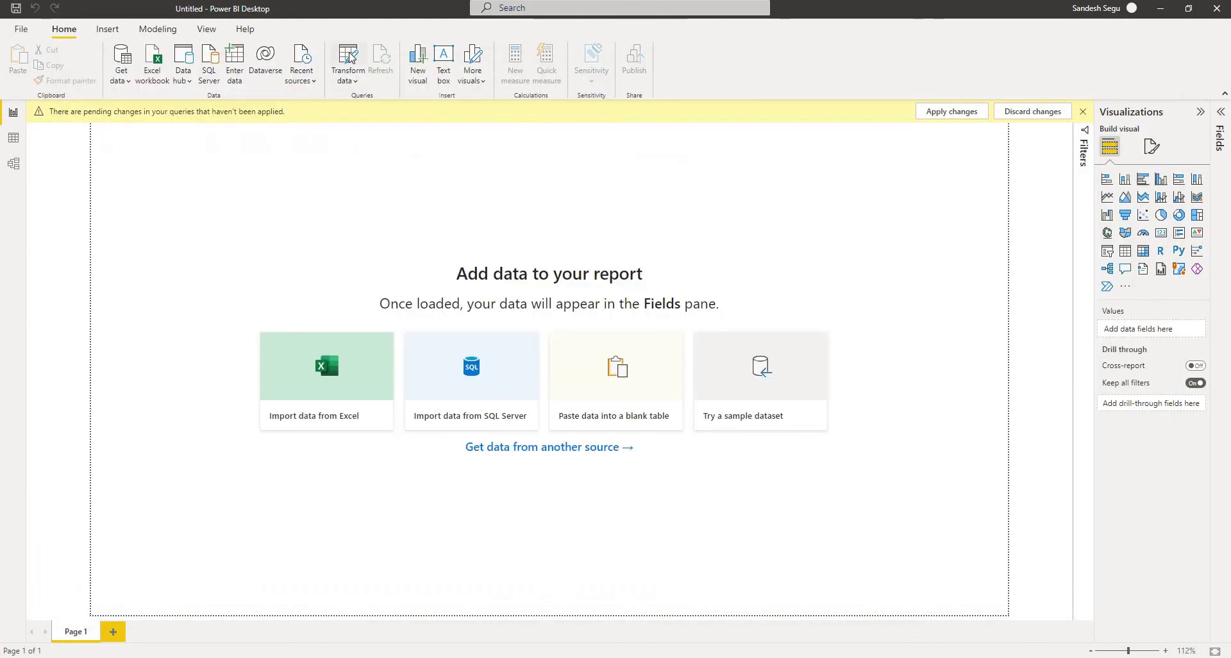
pyautogui.click(350, 58)
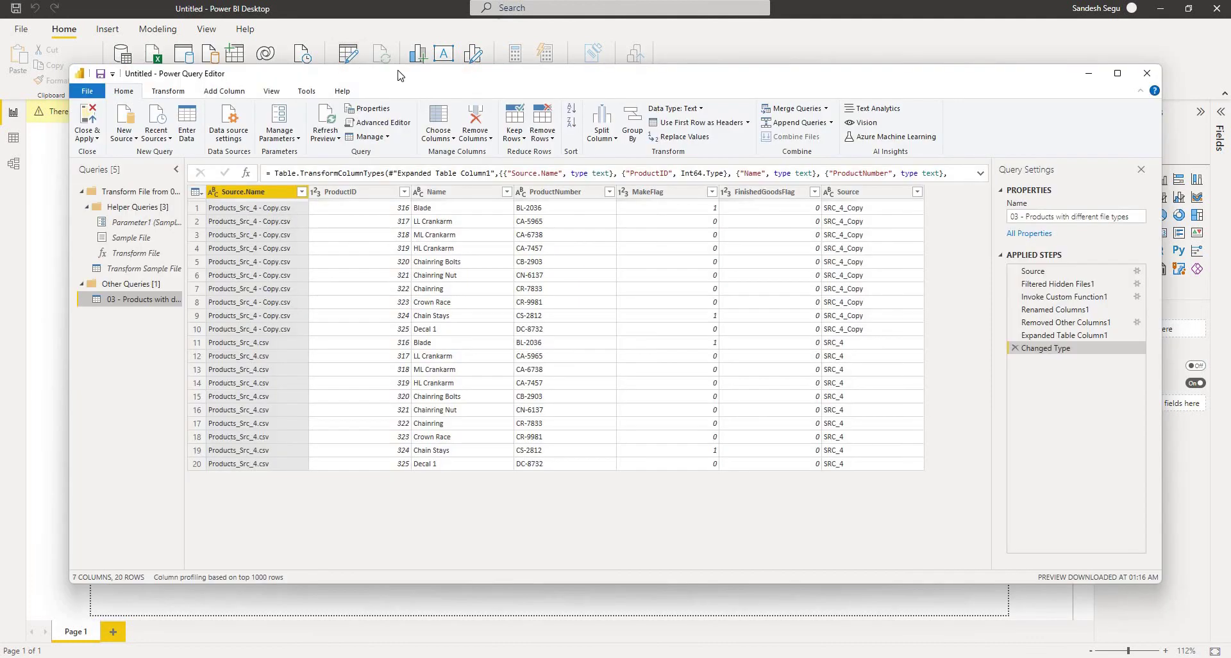